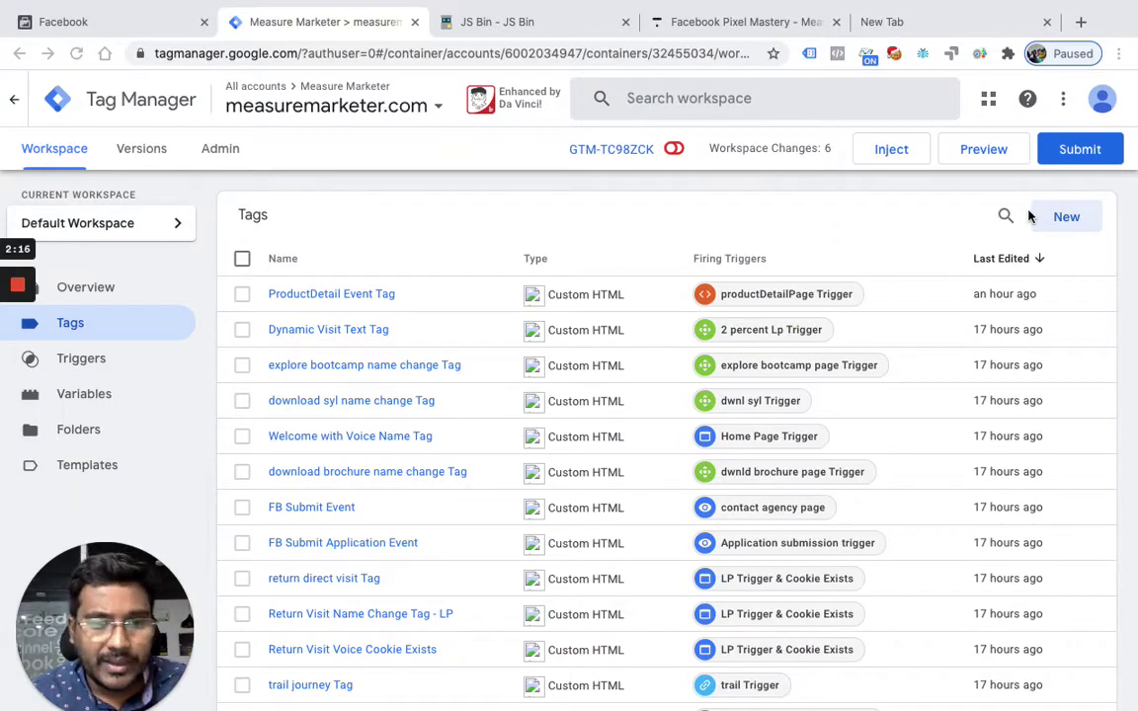
# Step: Copy the Facebook Pixel code from its opening comment through the closing script tag in the FB Pixel - All Pages tag and close it
pyautogui.scroll(-10, 519, 585)
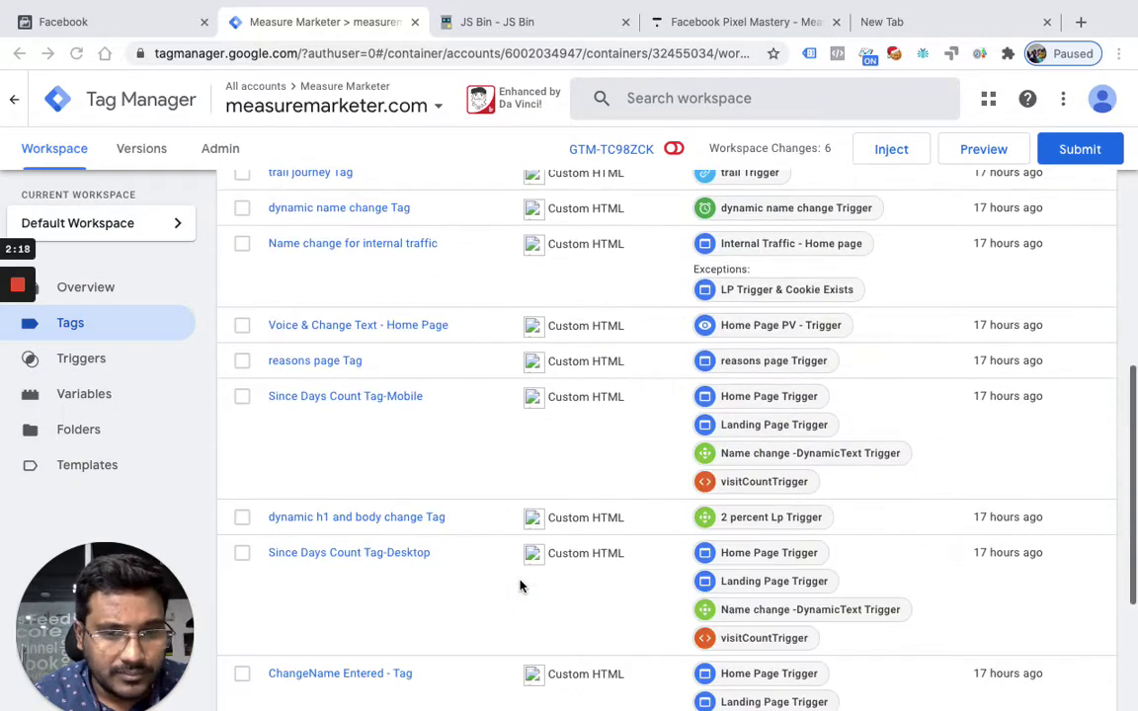
pyautogui.scroll(-10, 520, 584)
pyautogui.scroll(-1, 519, 585)
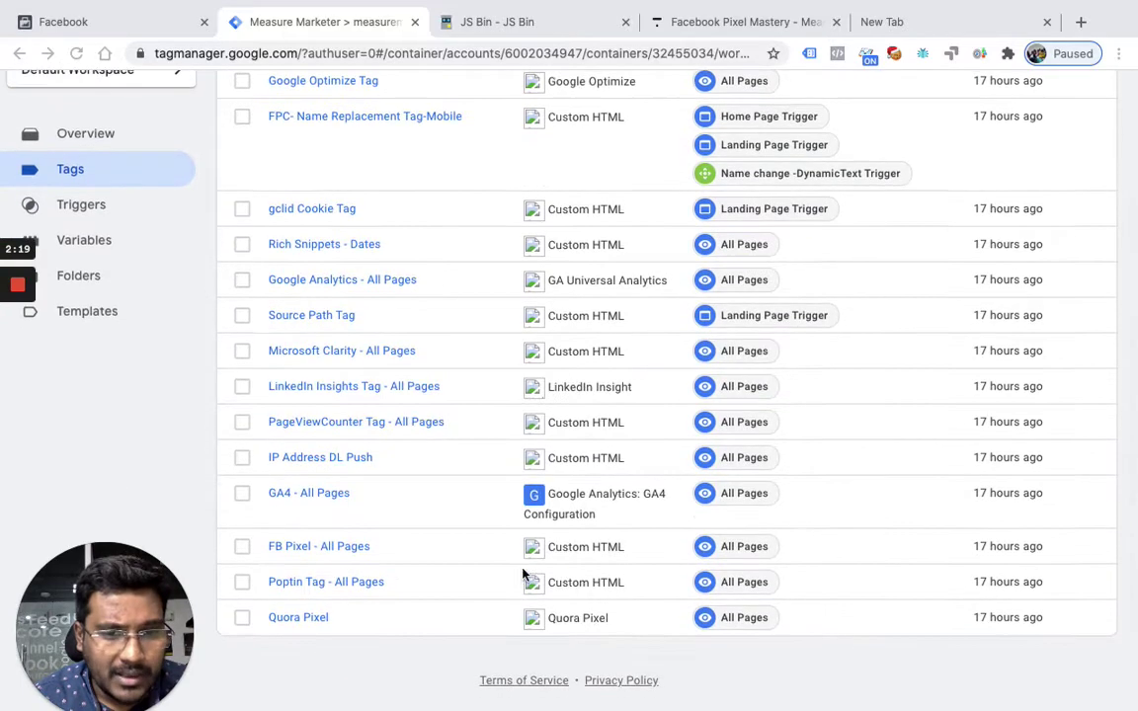
pyautogui.click(341, 554)
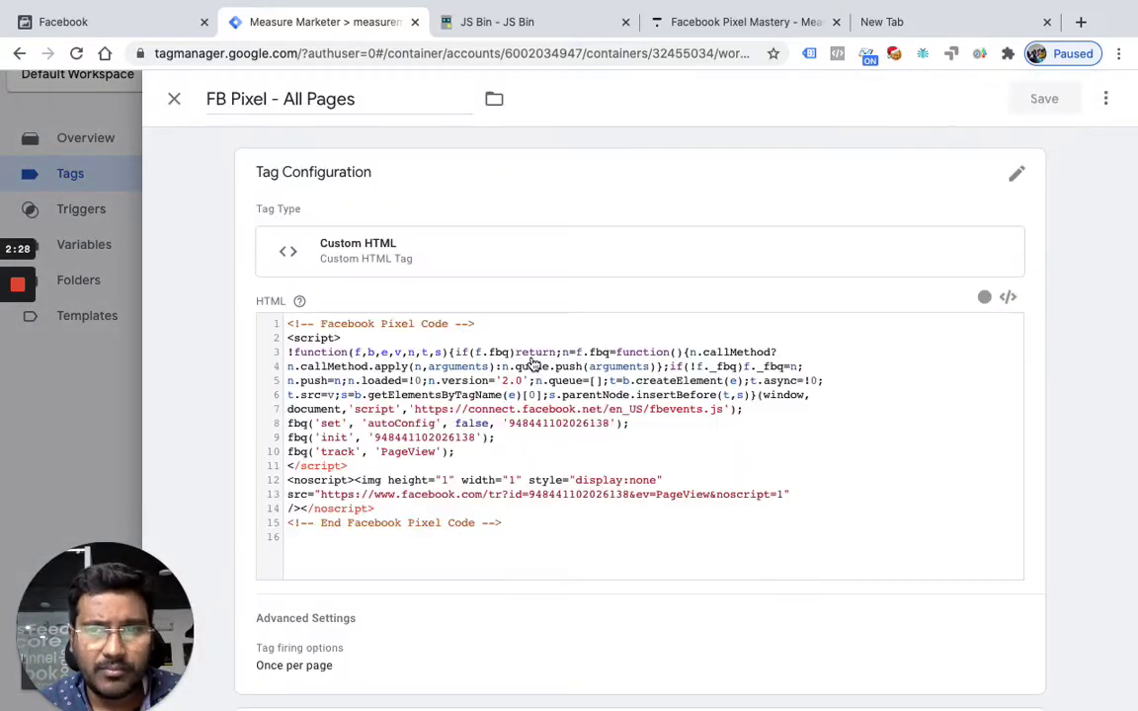
pyautogui.click(376, 470)
pyautogui.scroll(-3, 376, 470)
pyautogui.click(348, 337)
pyautogui.keyDown('shift'); pyautogui.click(277, 193); pyautogui.keyUp('shift')
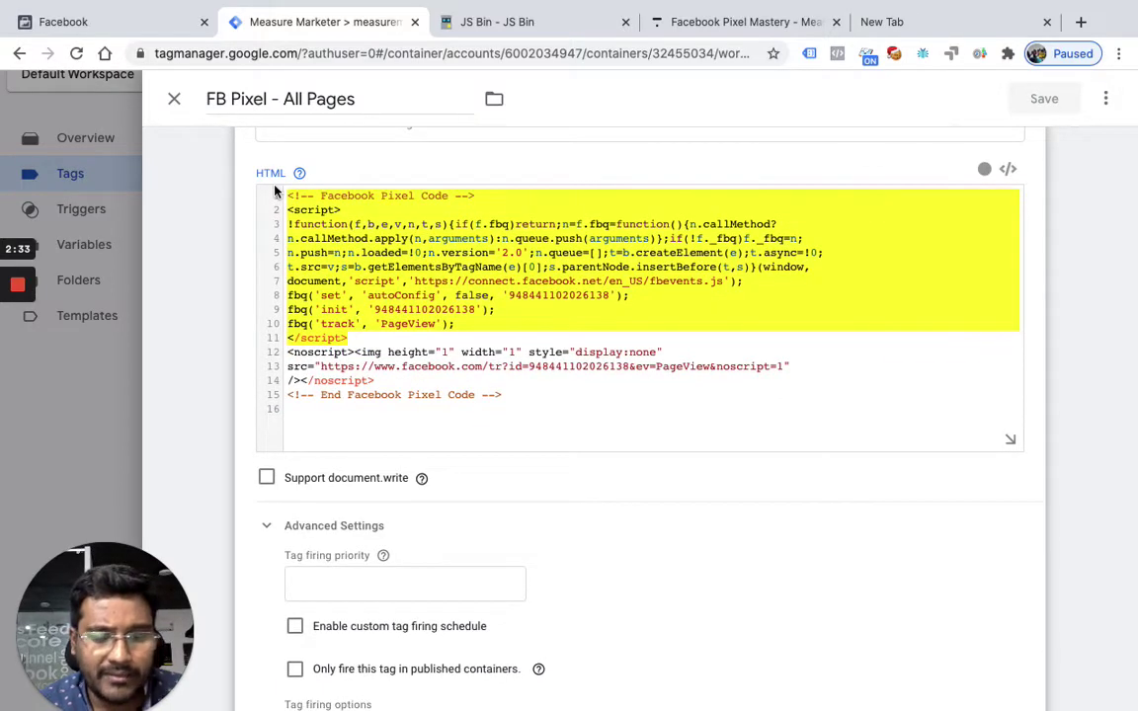
pyautogui.click(176, 96)
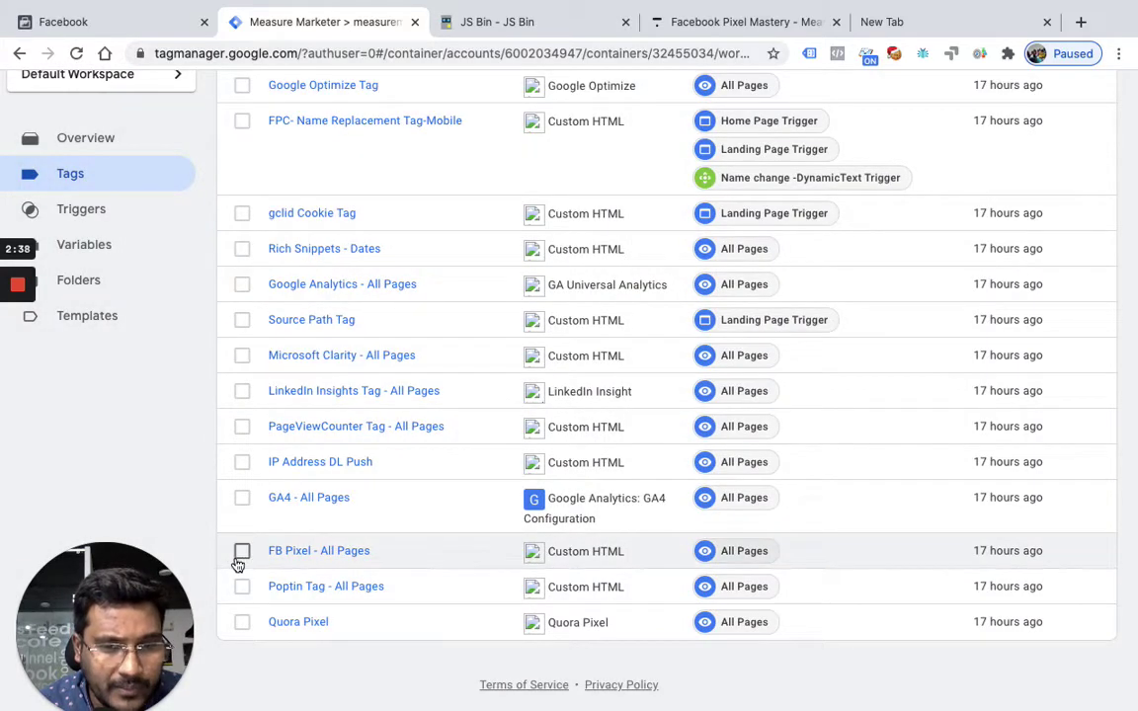
# Step: Pause all tags in the workspace and clear the selection
pyautogui.scroll(1, 333, 522)
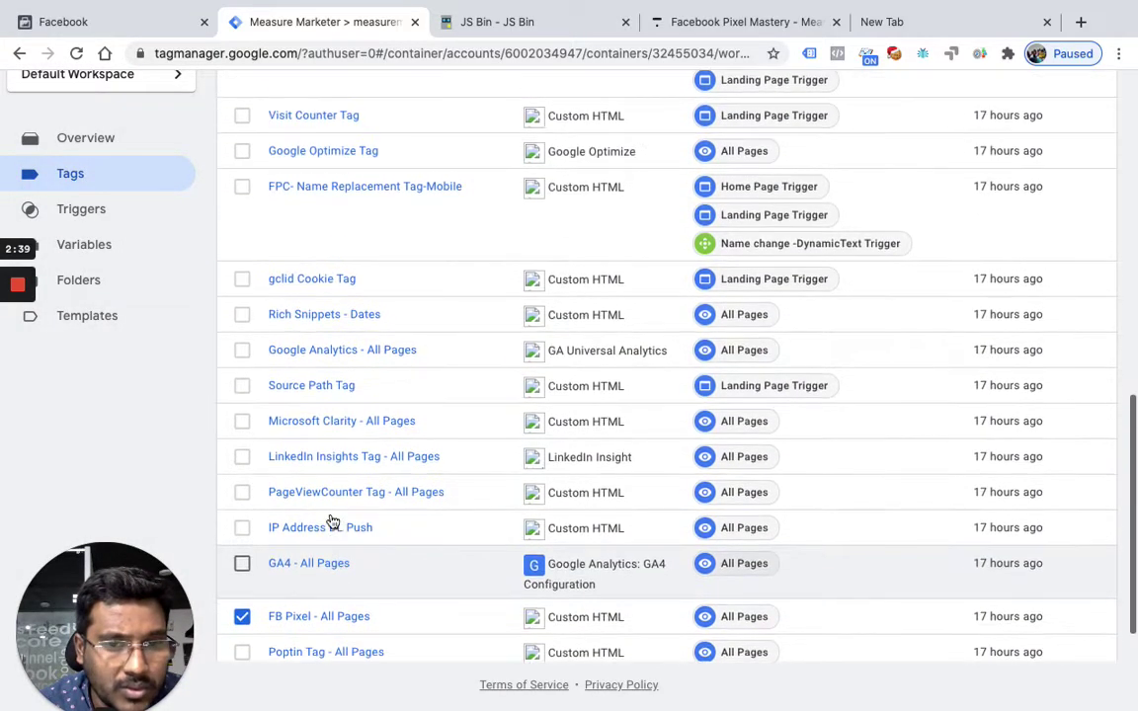
pyautogui.scroll(4, 333, 522)
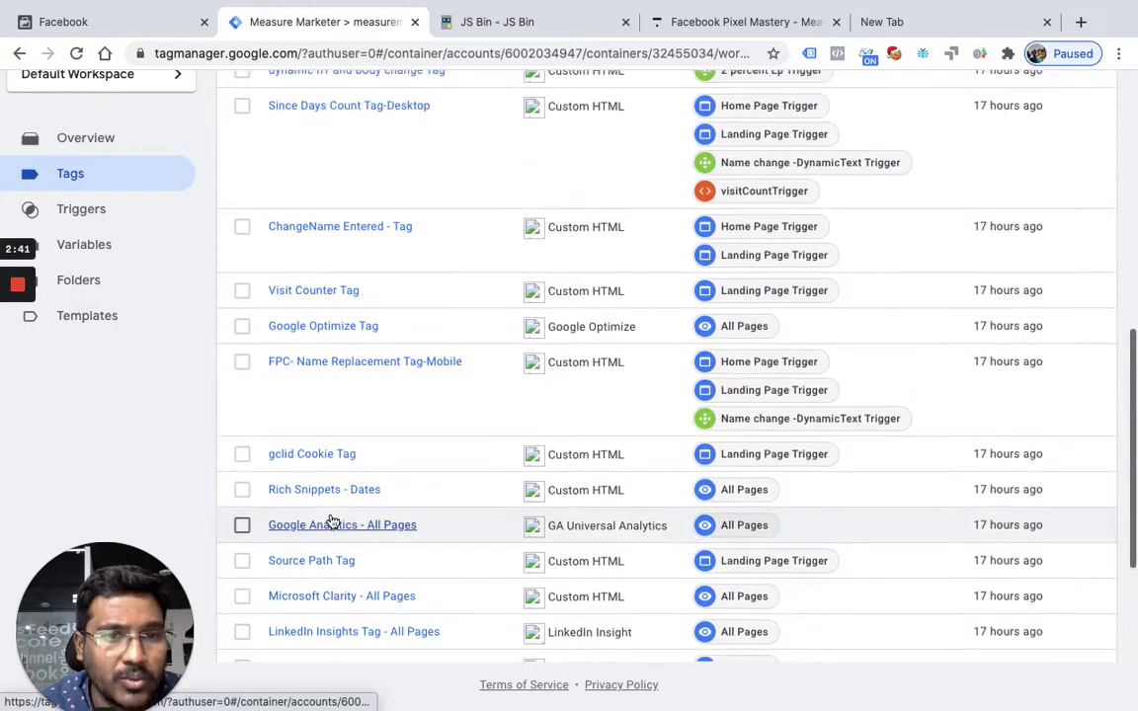
pyautogui.scroll(5, 333, 522)
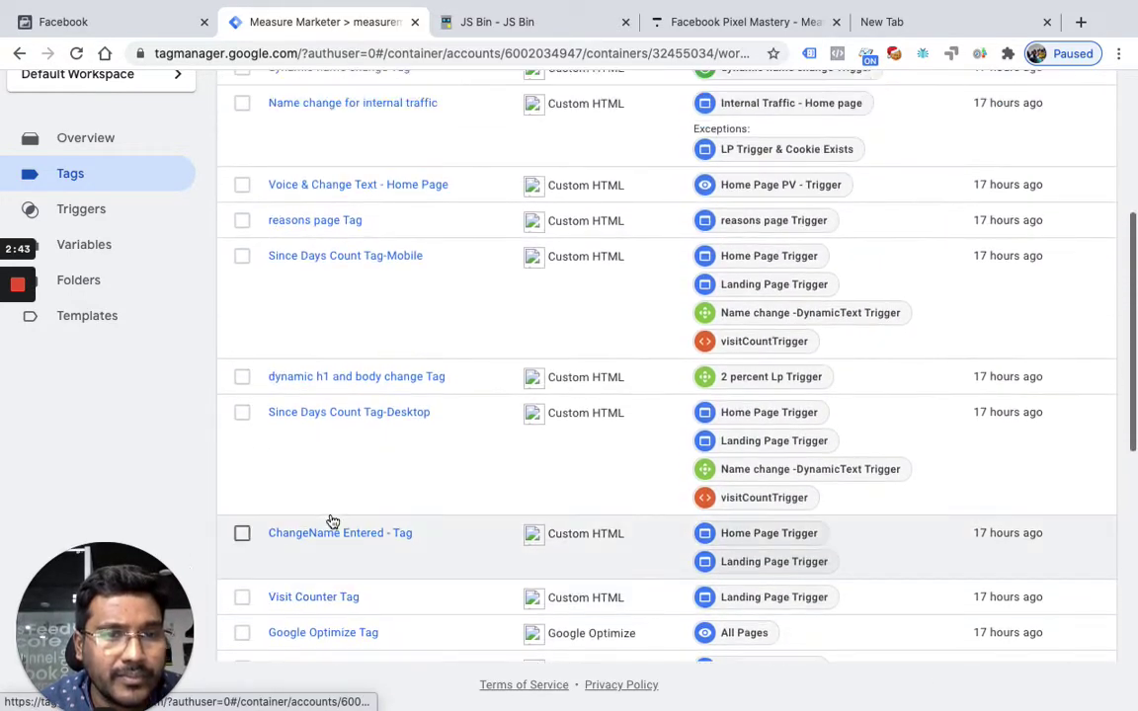
pyautogui.scroll(4, 333, 522)
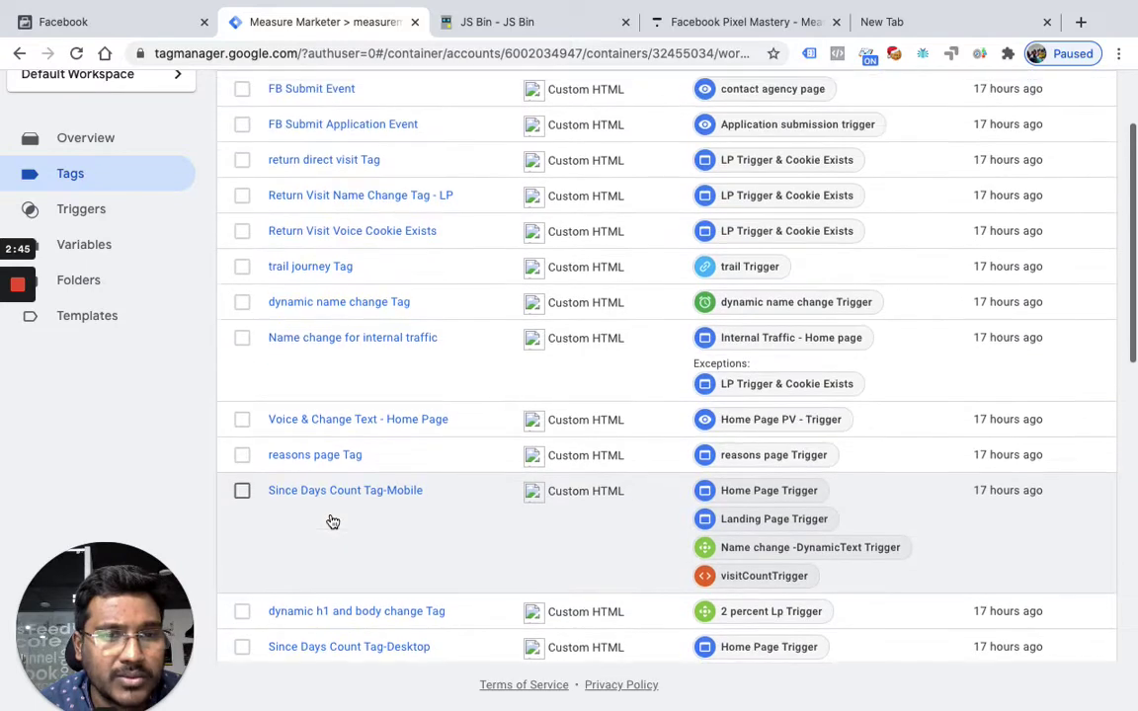
pyautogui.scroll(2, 333, 521)
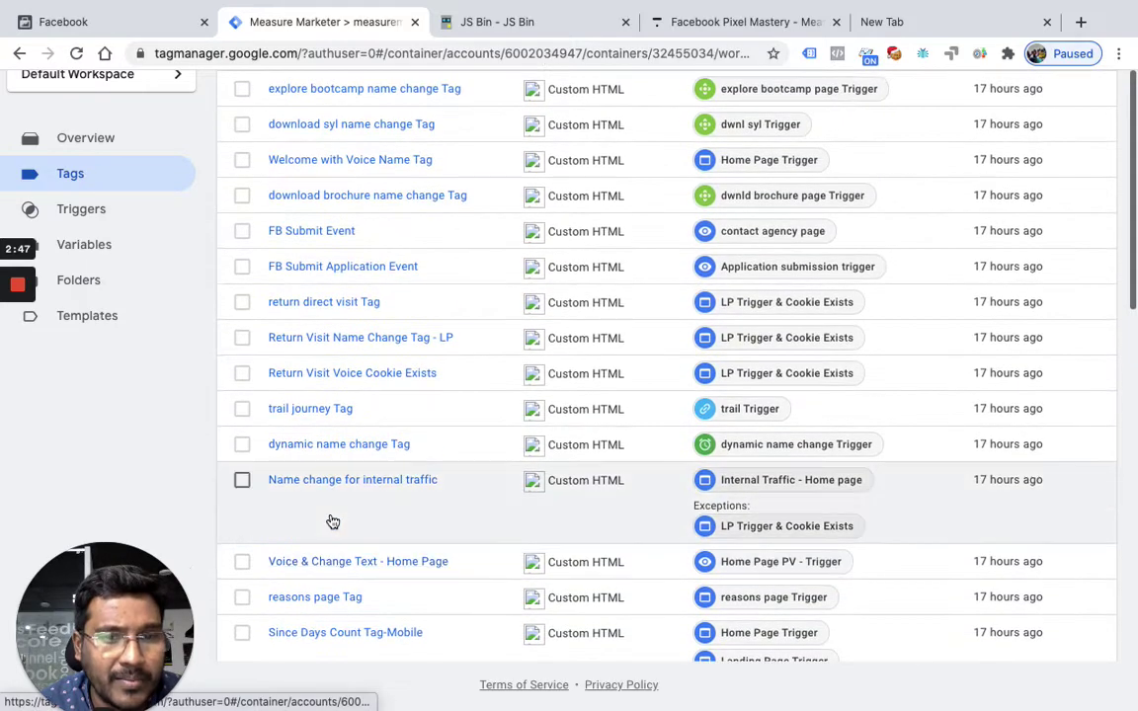
pyautogui.scroll(3, 332, 522)
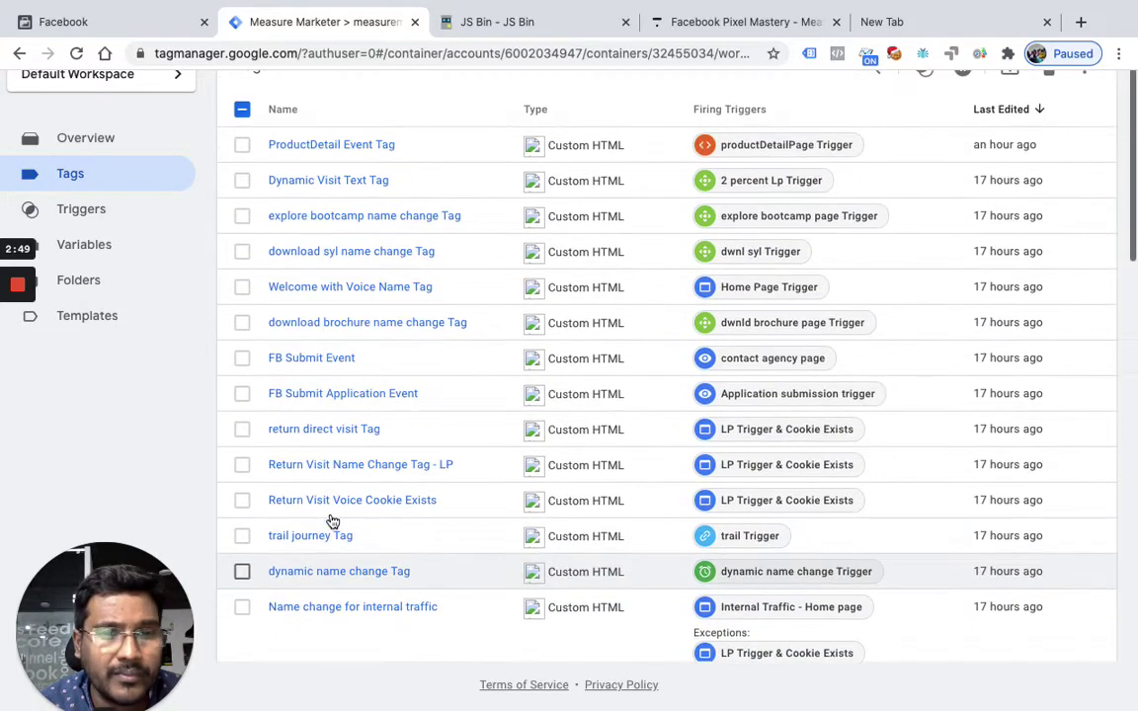
pyautogui.click(242, 109)
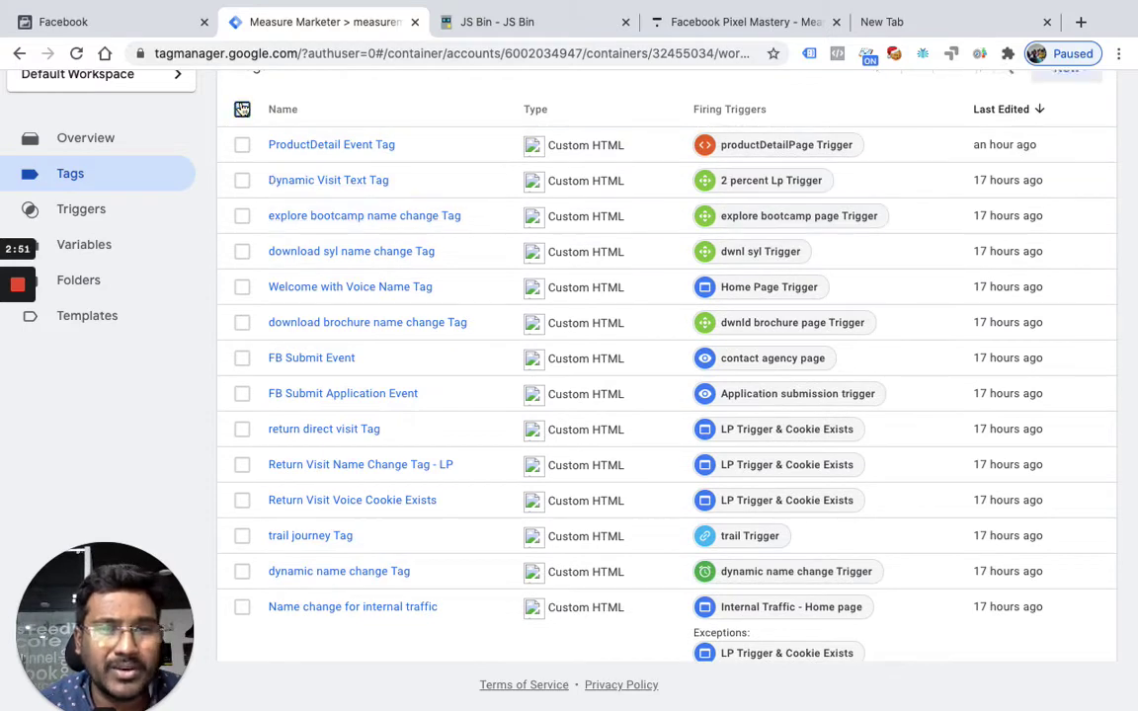
pyautogui.click(242, 110)
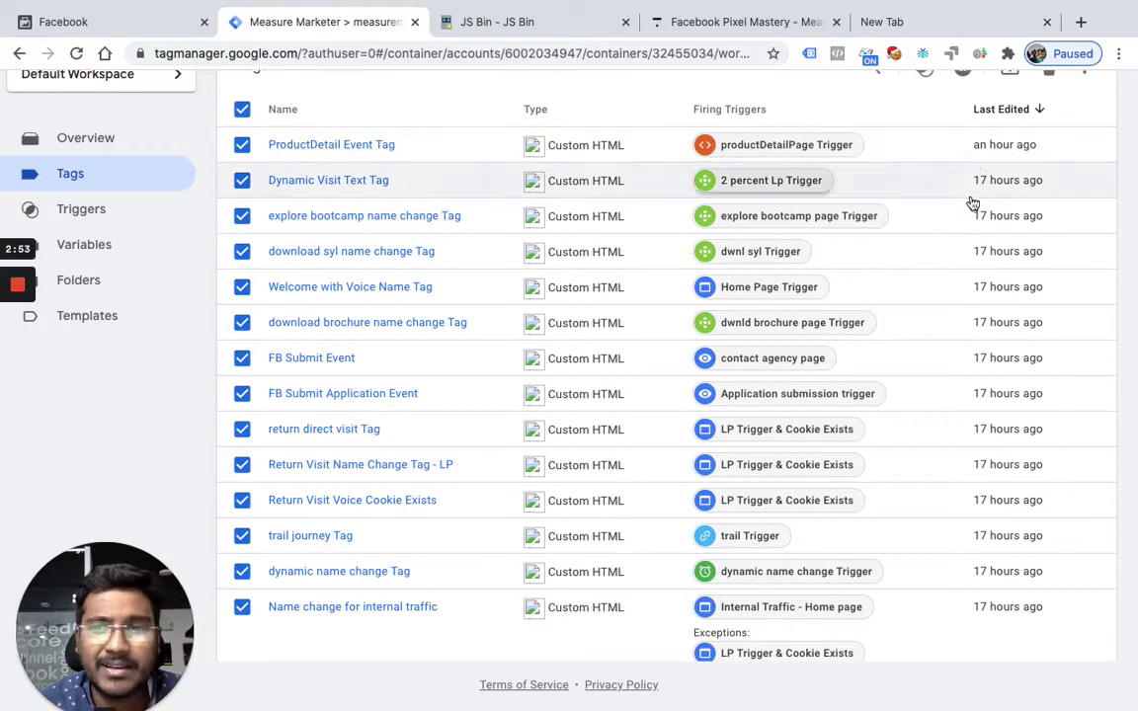
pyautogui.scroll(3, 902, 182)
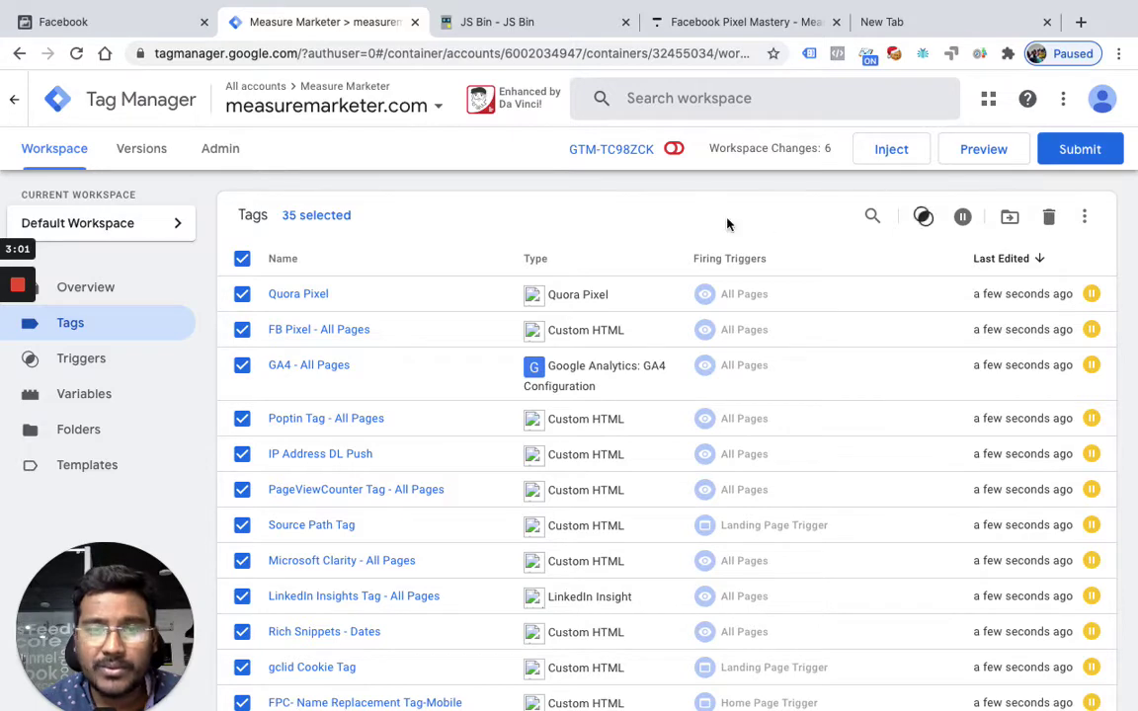
pyautogui.click(241, 261)
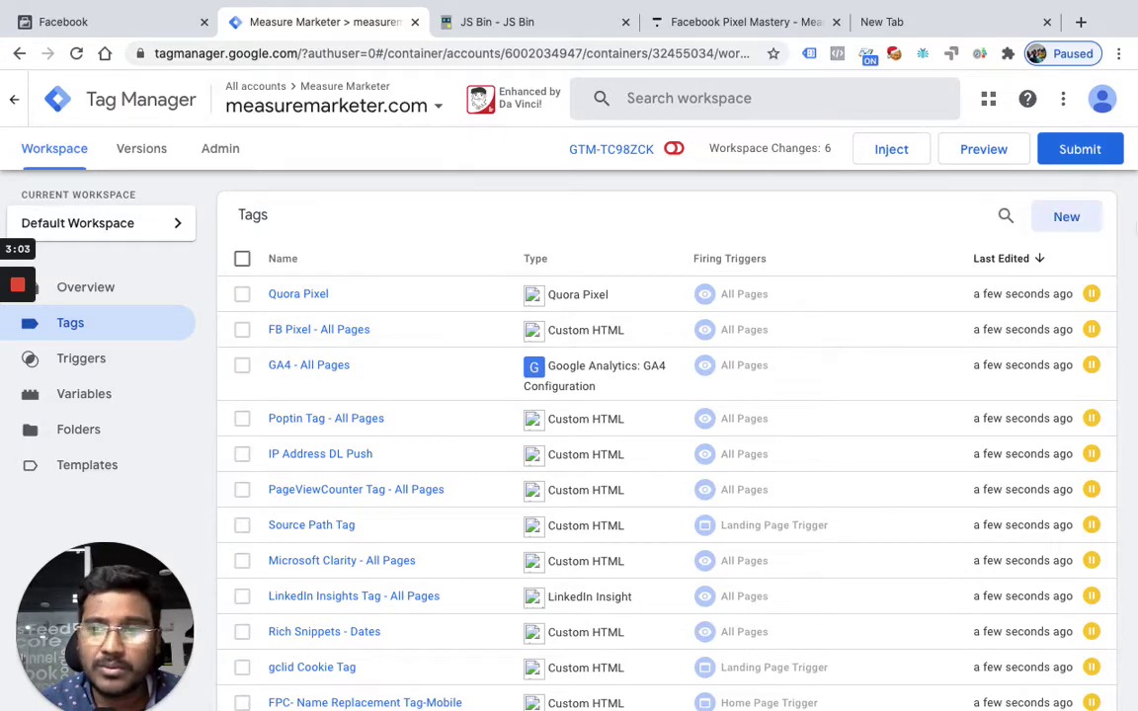
# Step: Create a new Custom HTML tag and replace its placeholder code with the copied Facebook Pixel code
pyautogui.click(1067, 217)
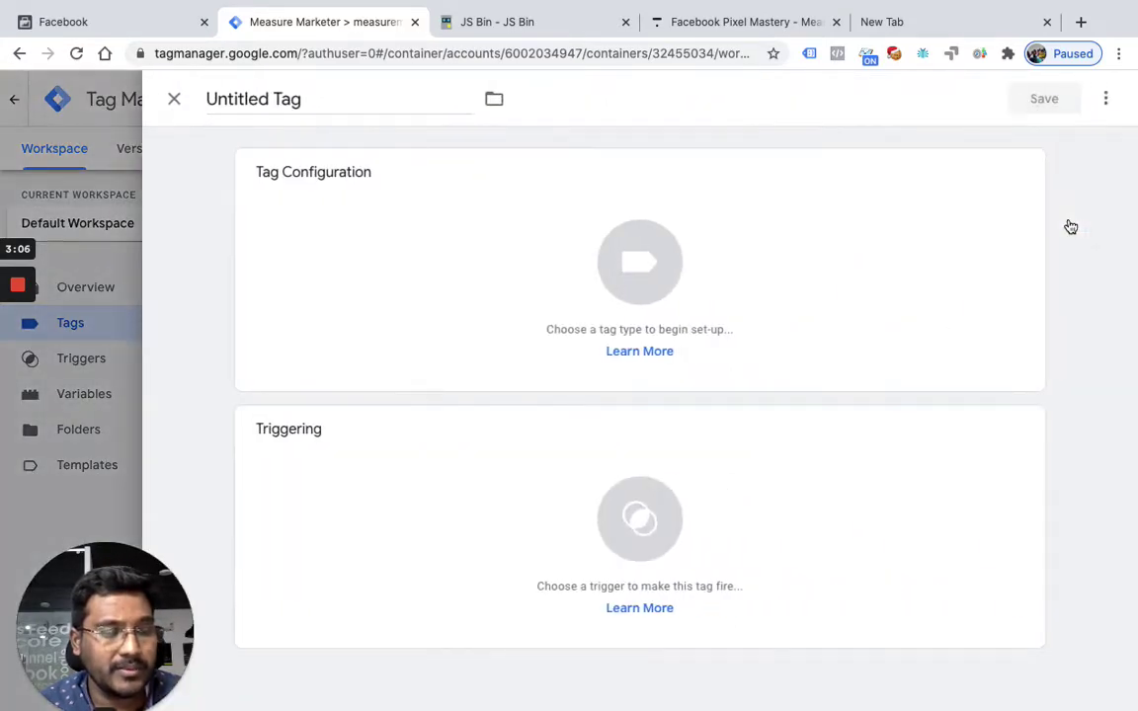
pyautogui.click(604, 310)
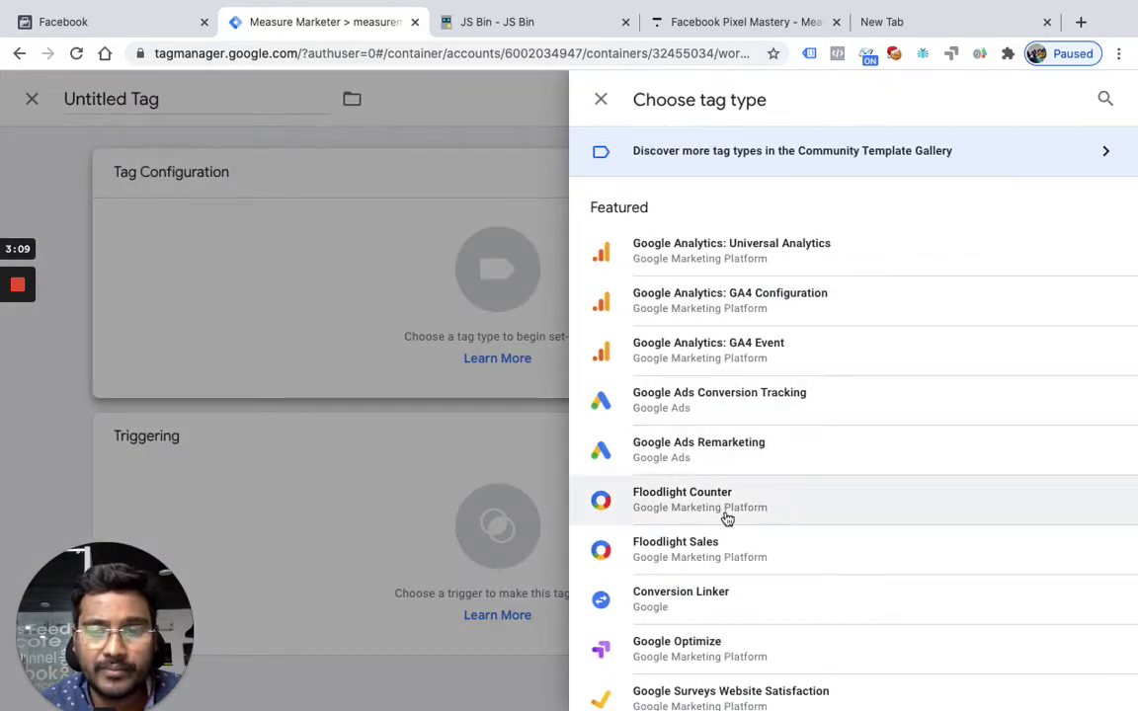
pyautogui.scroll(-3, 725, 517)
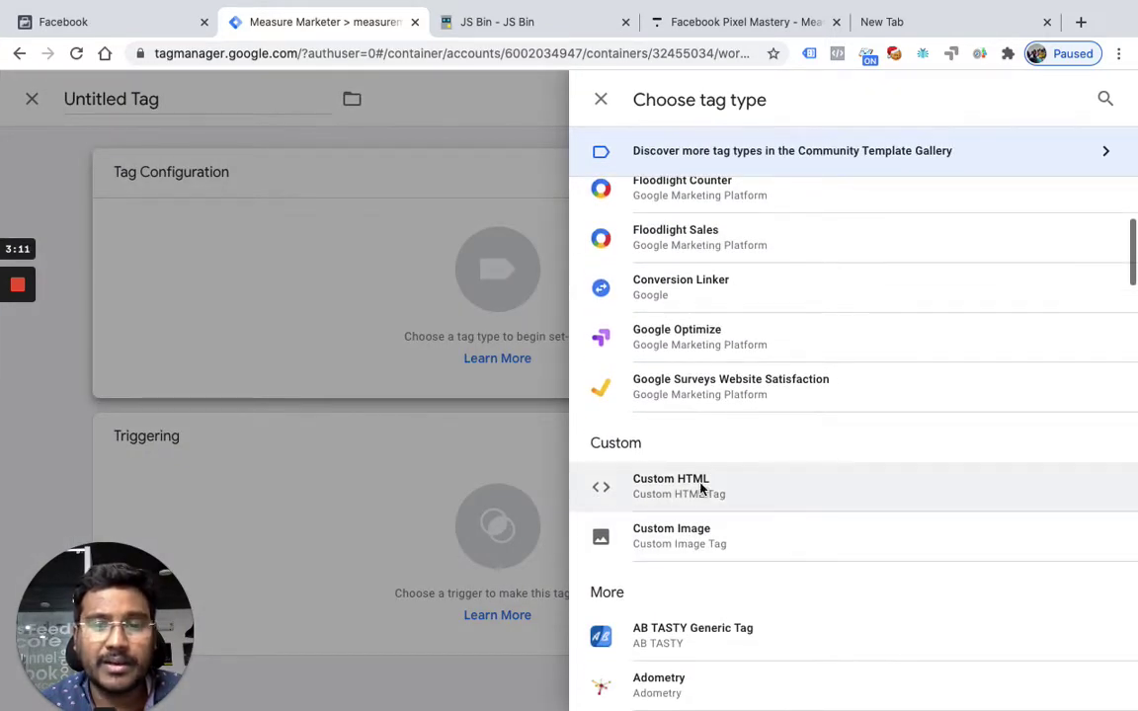
pyautogui.click(701, 487)
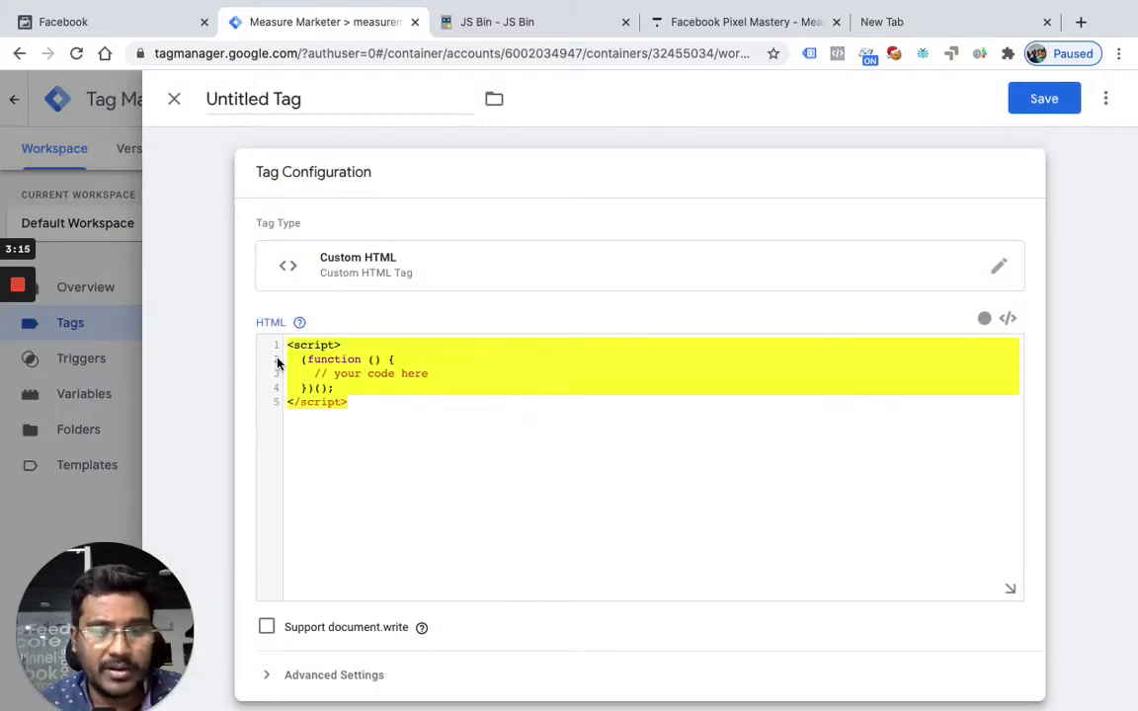
pyautogui.hotkey('ctrl', 'v')
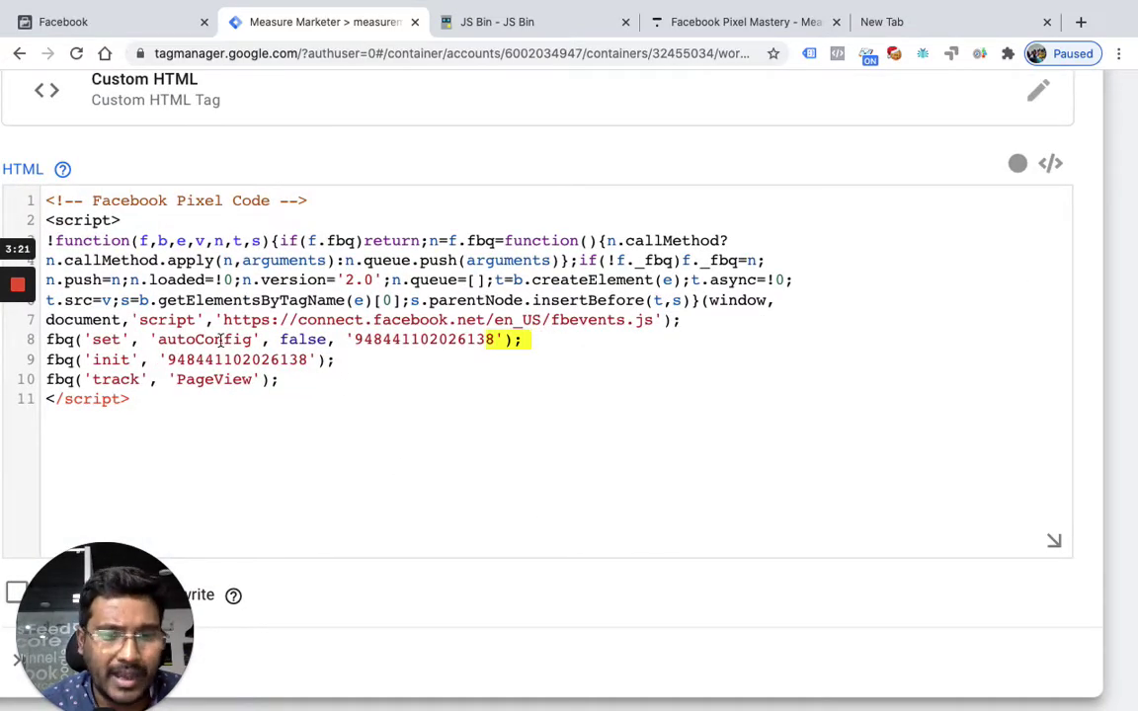
# Step: Delete the fbq 'set' autoConfig line from the pasted pixel code
pyautogui.moveTo(219, 339); pyautogui.dragTo(116, 341)
pyautogui.press('BackSpace')
pyautogui.press('BackSpace')
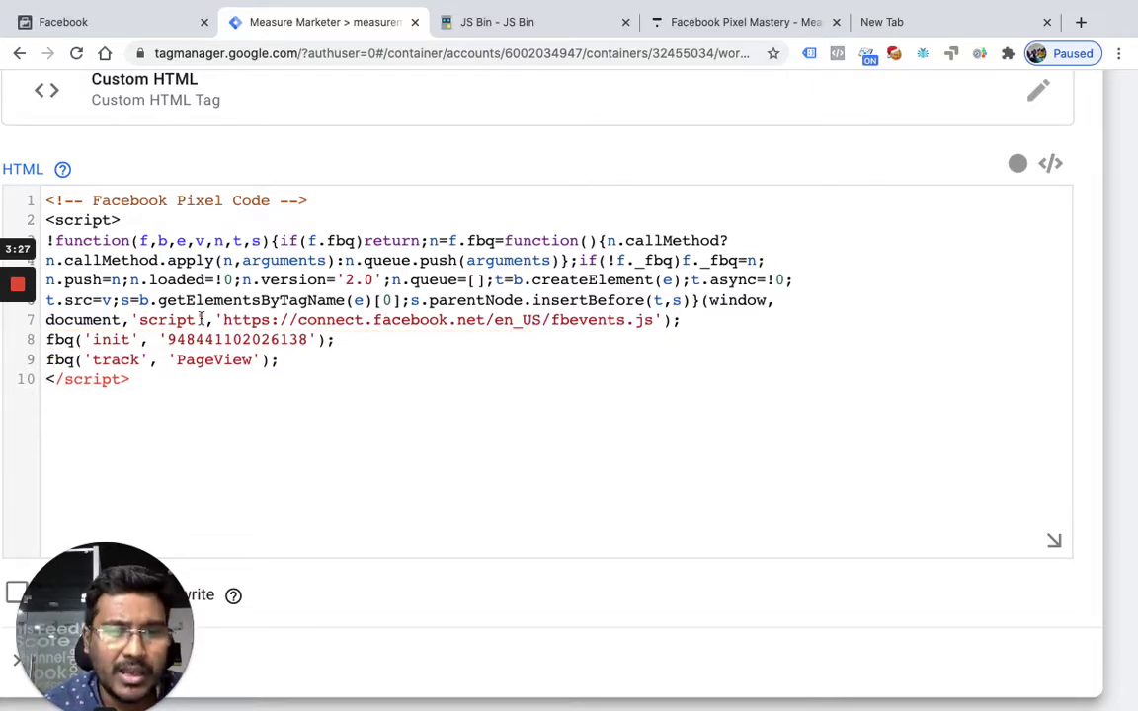
pyautogui.moveTo(221, 319); pyautogui.dragTo(358, 320)
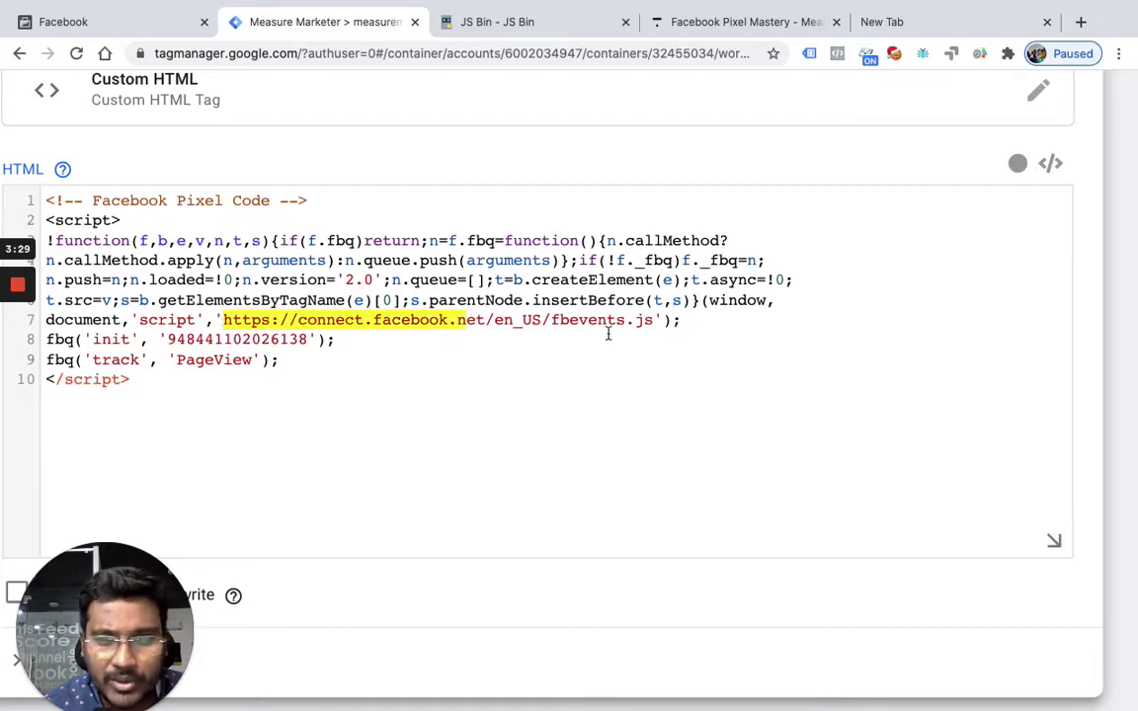
pyautogui.moveTo(608, 335); pyautogui.dragTo(634, 334)
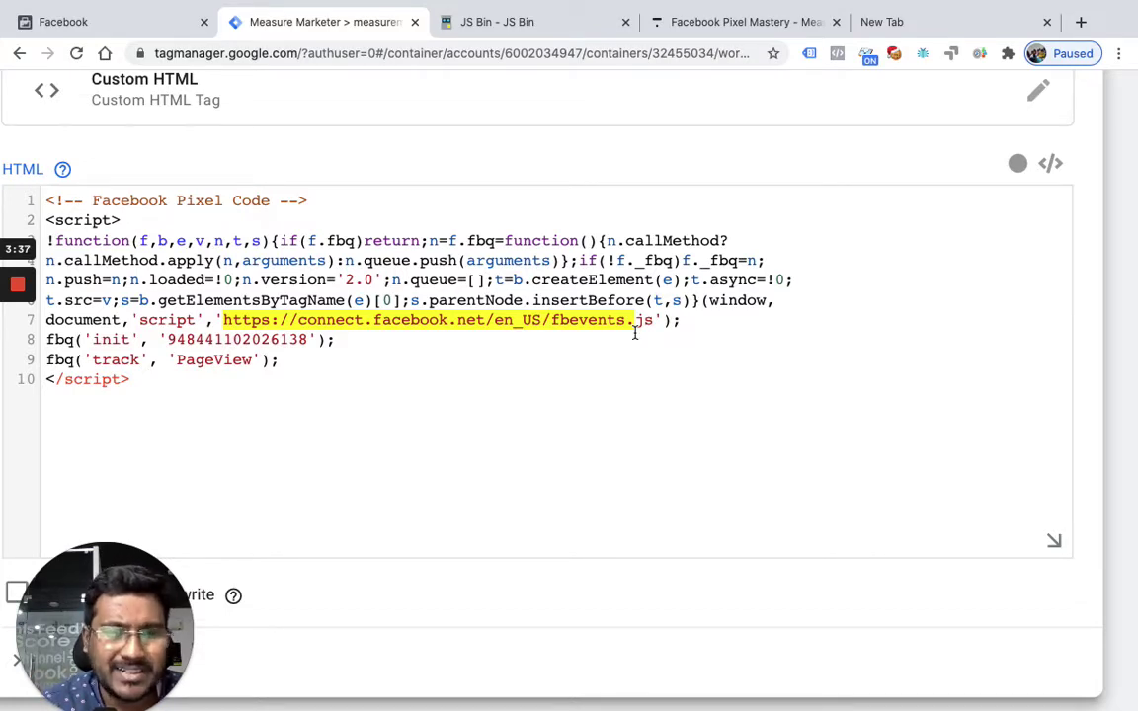
# Step: Add an empty line below the pixel's init call and copy the poojanidhi pixel ID from the New Tab page's address
pyautogui.click(348, 339)
pyautogui.press('Return')
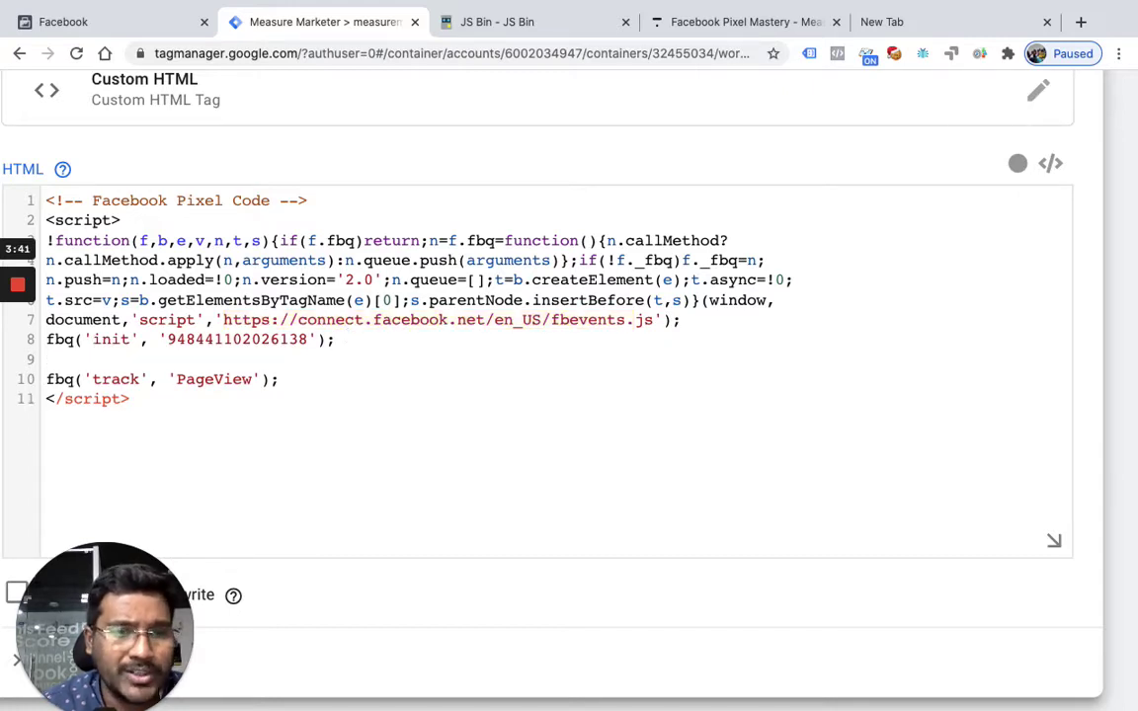
pyautogui.click(751, 18)
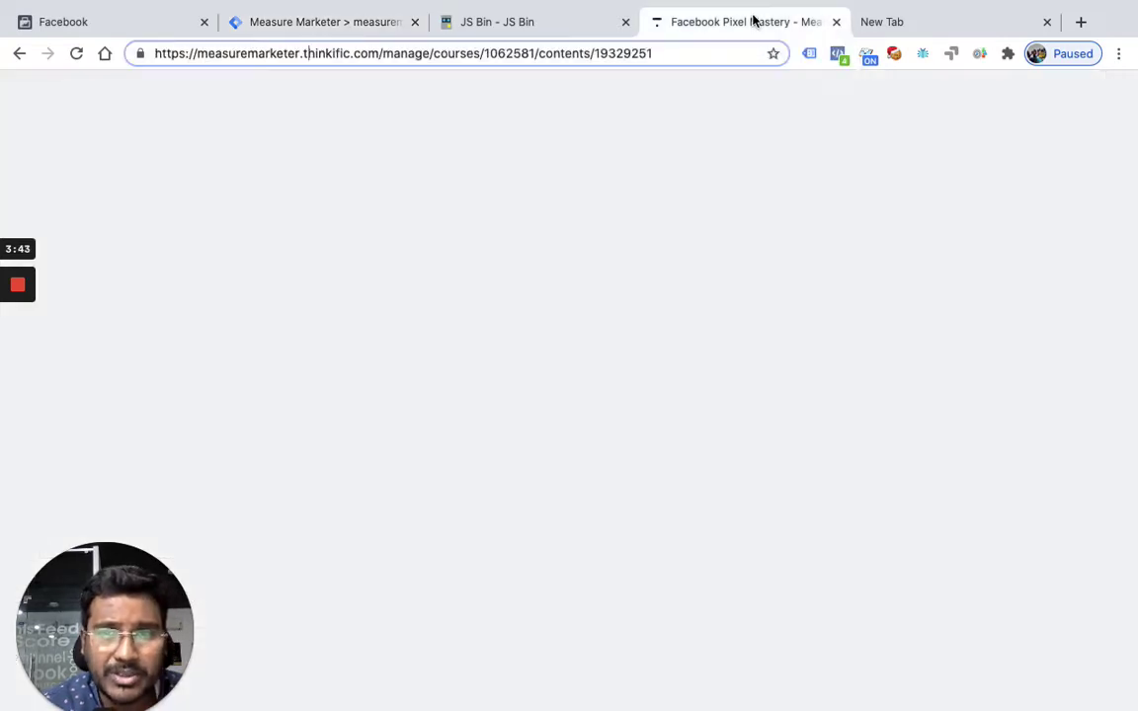
pyautogui.click(885, 21)
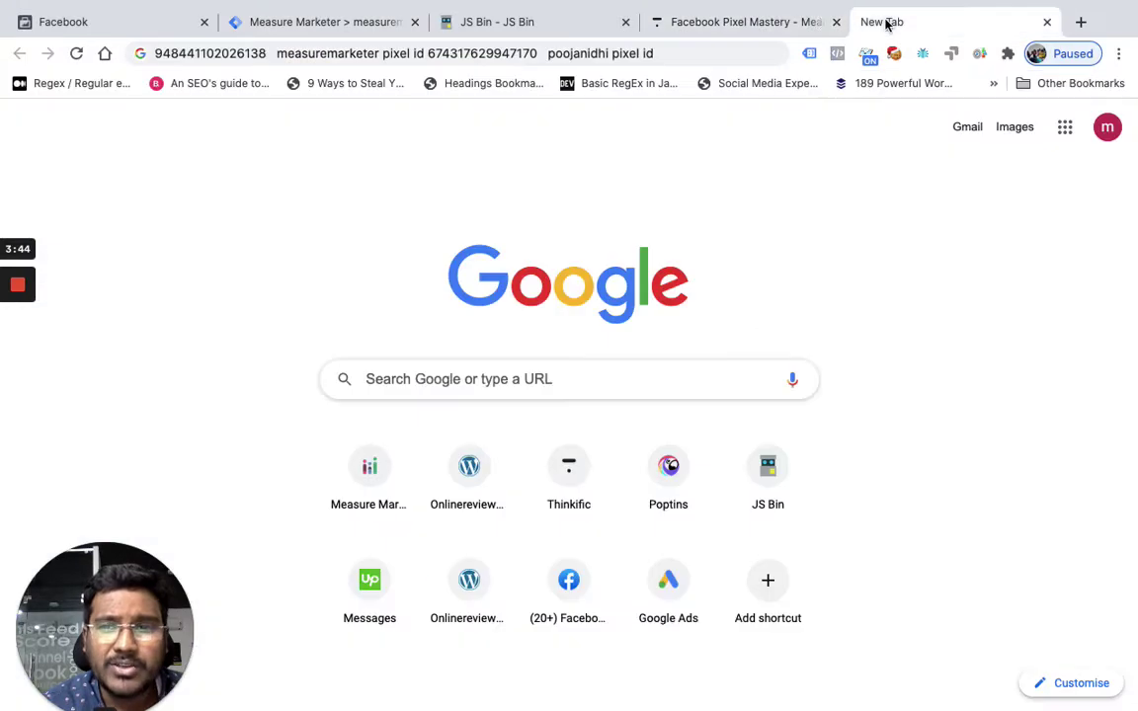
pyautogui.click(499, 56)
pyautogui.doubleClick(501, 55)
pyautogui.hotkey('ctrl', 'c')
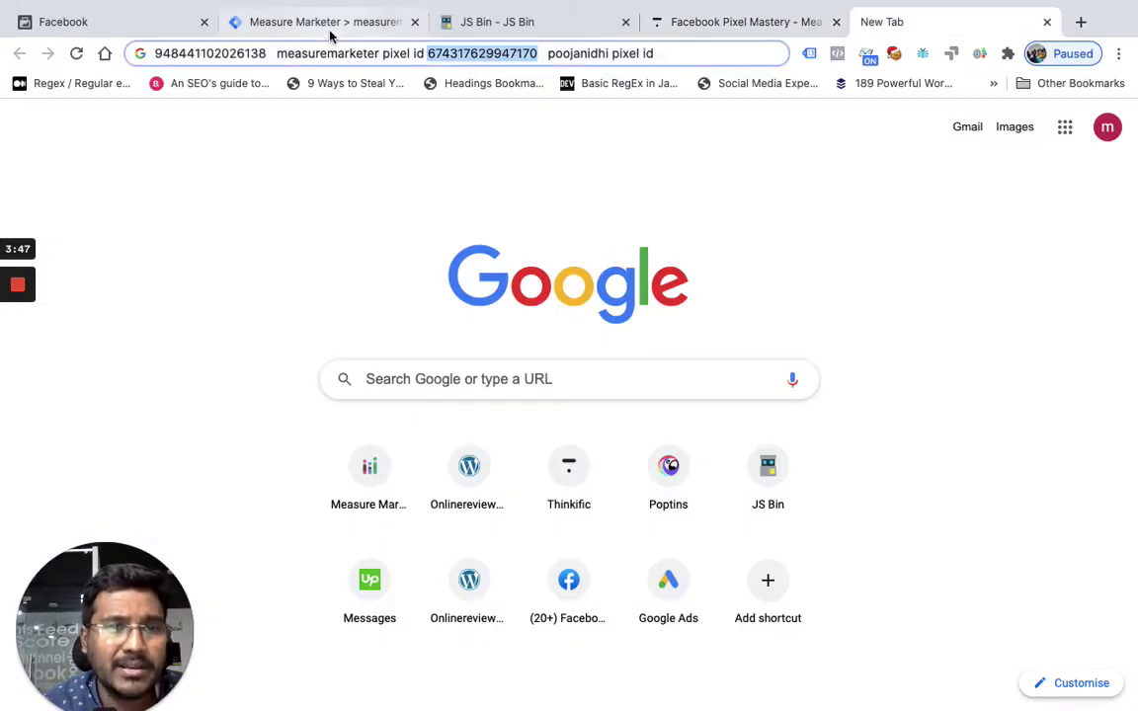
# Step: Enter a second fbq('init') call with the copied poojanidhi pixel ID on the empty line in the tag's code
pyautogui.click(318, 22)
pyautogui.write("fbq('")
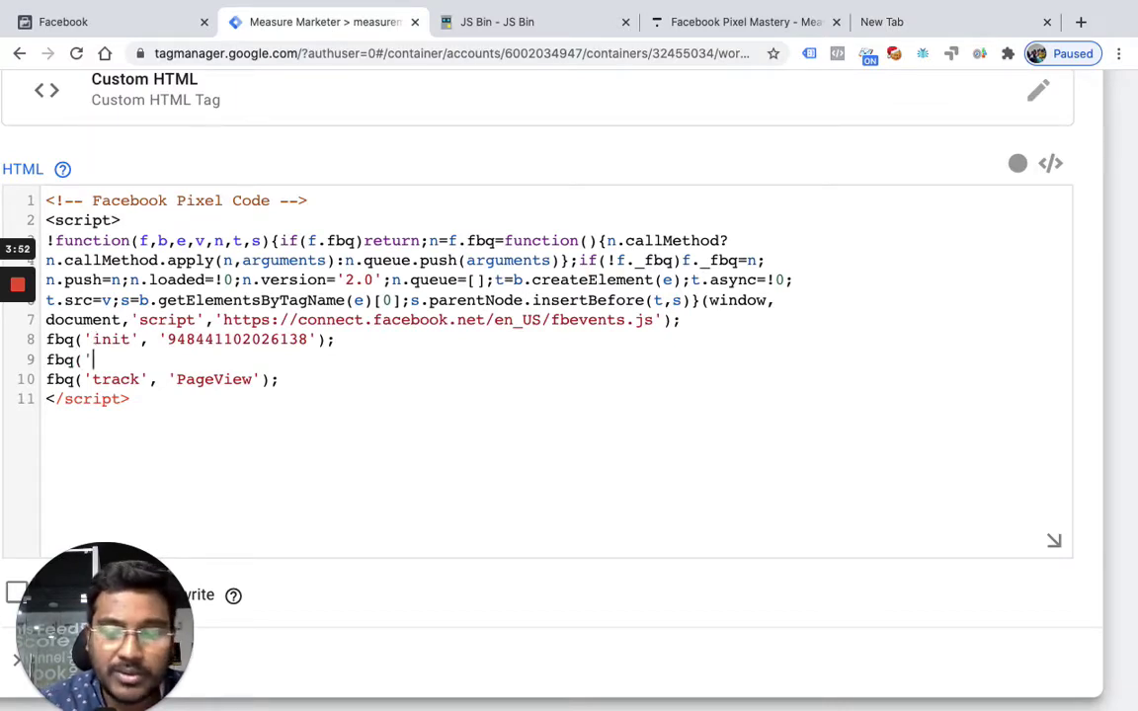
pyautogui.write("init', '")
pyautogui.hotkey('ctrl', 'v')
pyautogui.write("');")
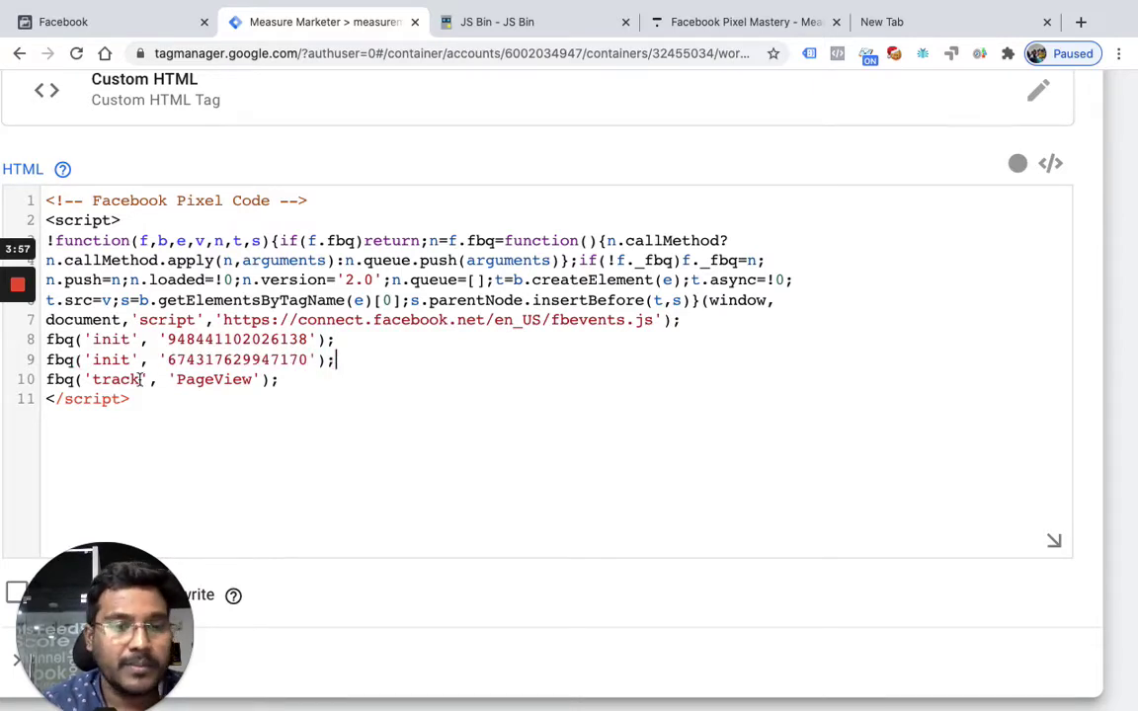
# Step: Assign the All Pages trigger to the new Custom HTML tag
pyautogui.scroll(-1, 186, 529)
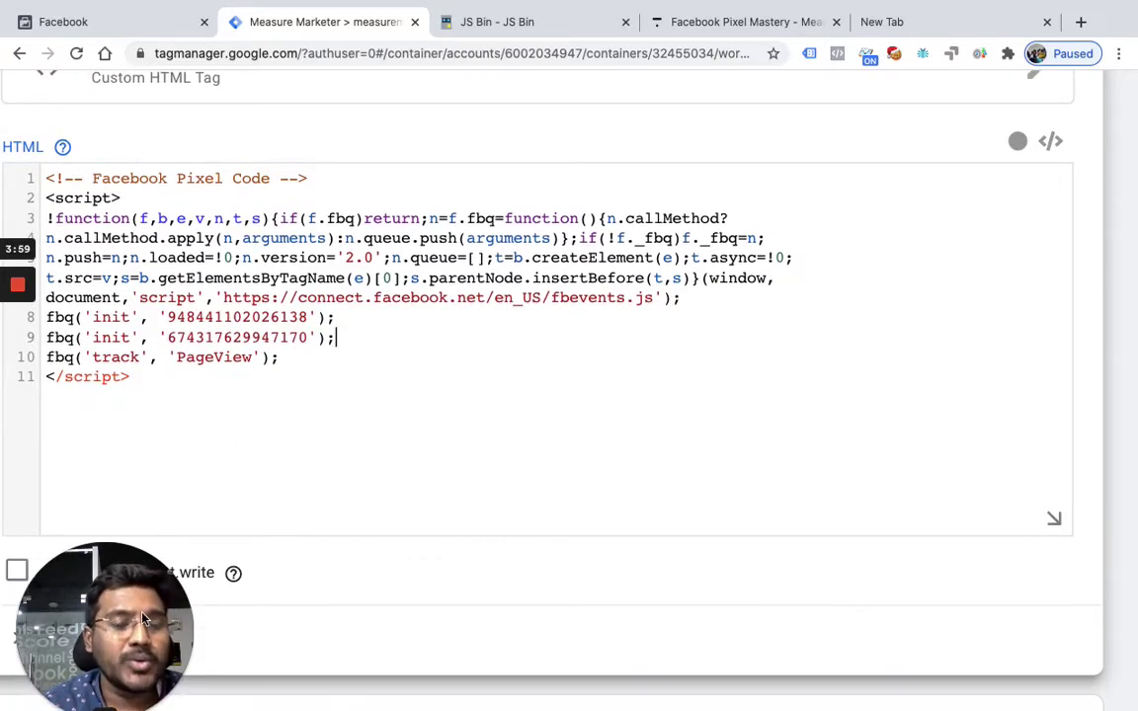
pyautogui.moveTo(142, 618); pyautogui.dragTo(833, 477)
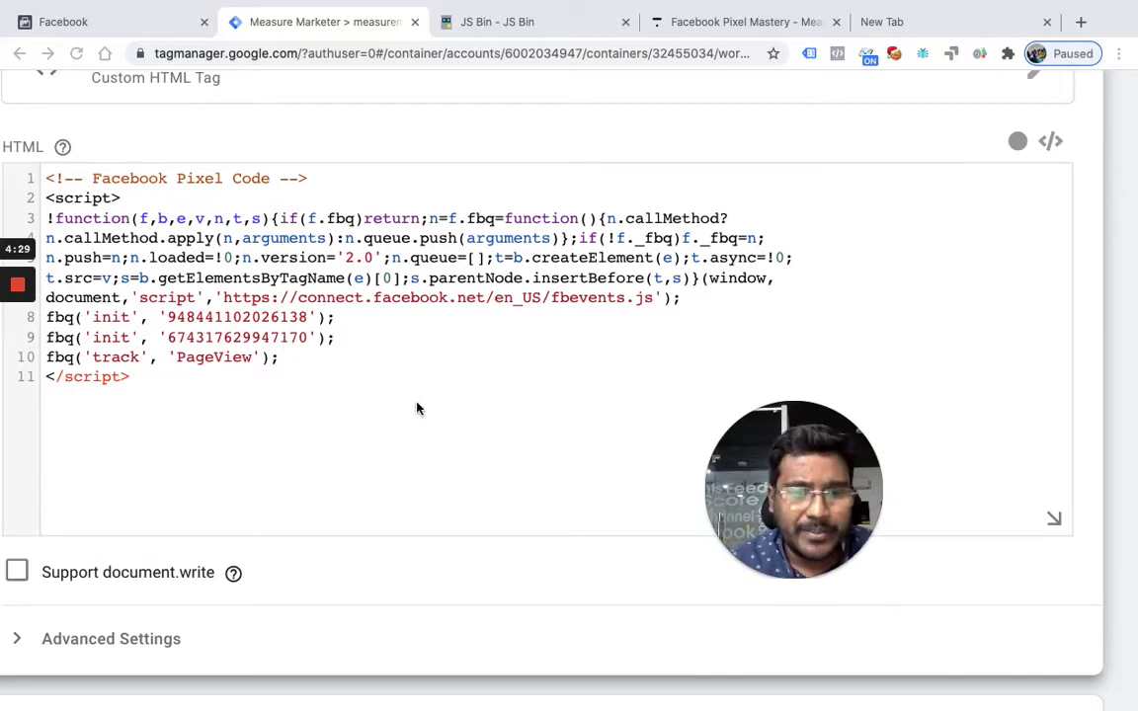
pyautogui.click(553, 408)
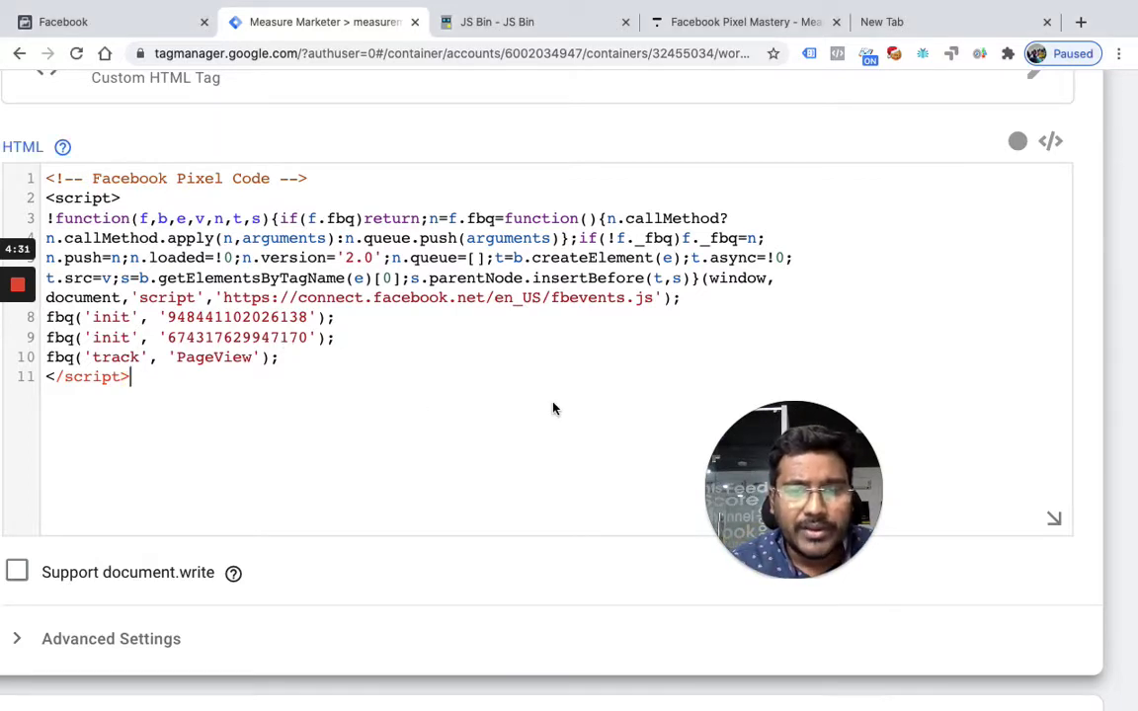
pyautogui.scroll(-5, 553, 408)
pyautogui.scroll(-3, 550, 504)
pyautogui.scroll(-2, 551, 504)
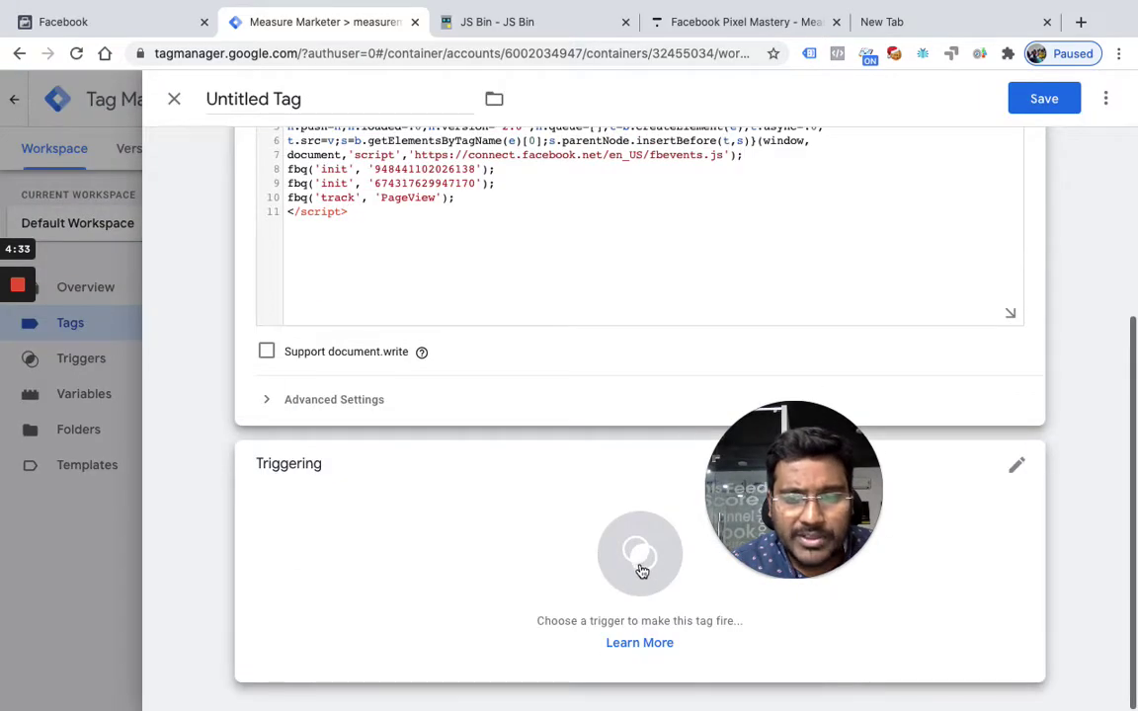
pyautogui.click(641, 566)
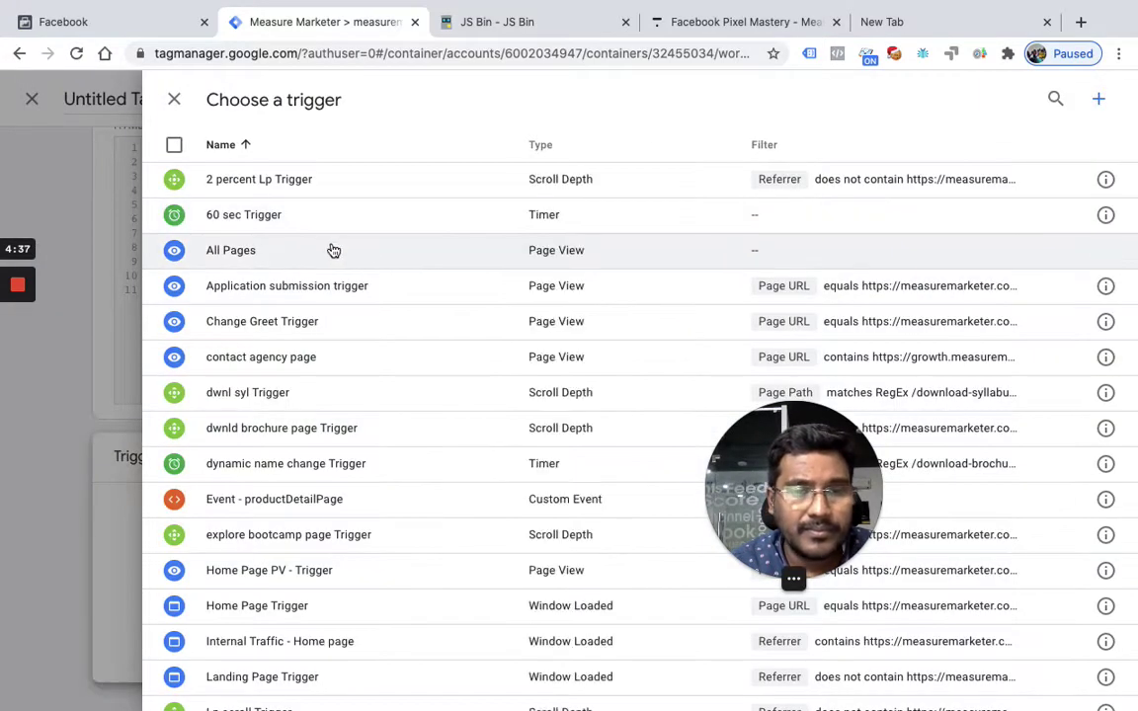
pyautogui.click(334, 250)
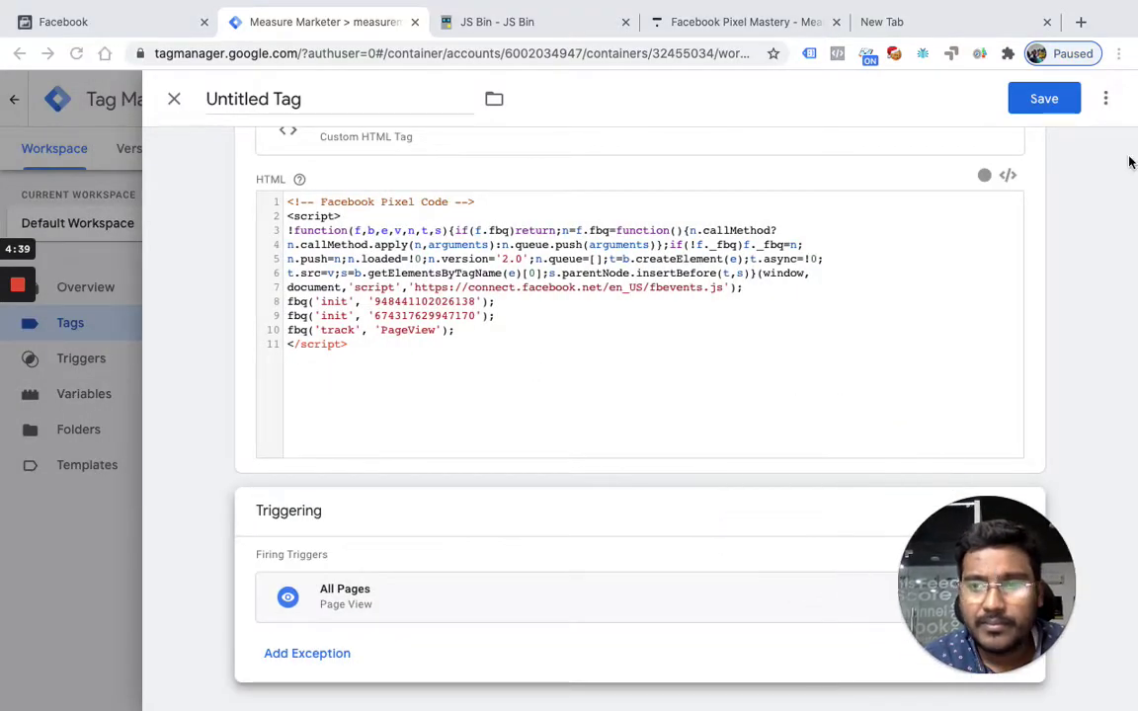
# Step: Name the Custom HTML tag "Multiple Pixels - All Pages" and save it
pyautogui.click(370, 102)
pyautogui.hotkey('ctrl', 'a')
pyautogui.write('Multi')
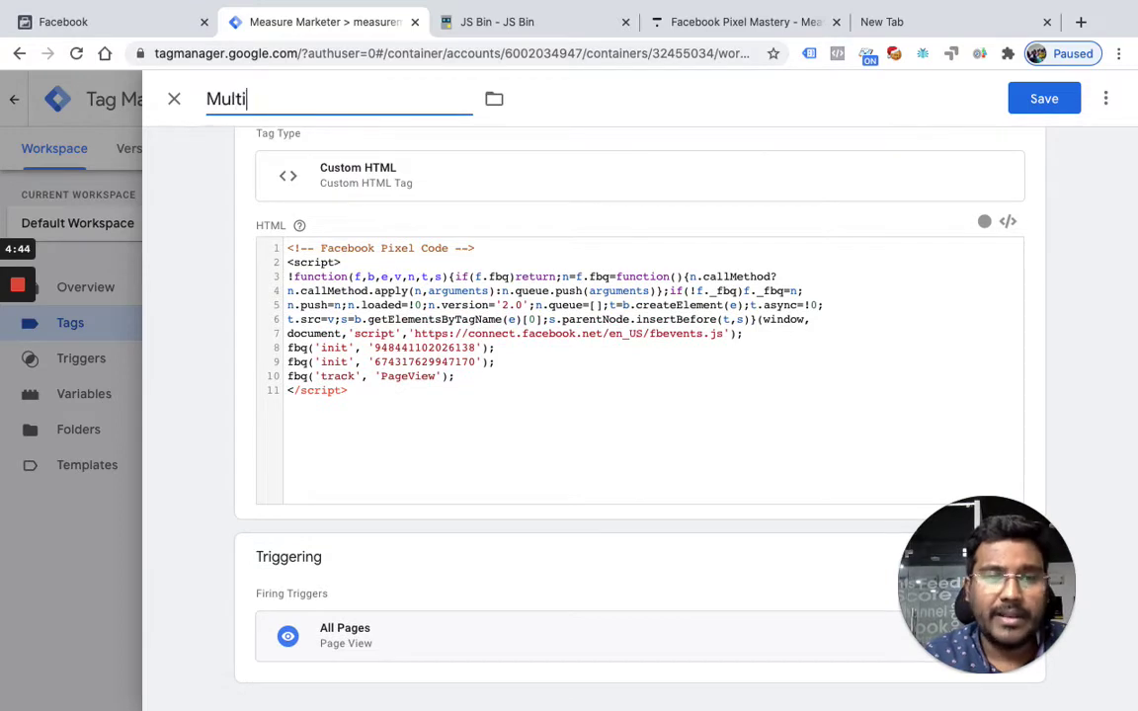
pyautogui.write('ple Pixels')
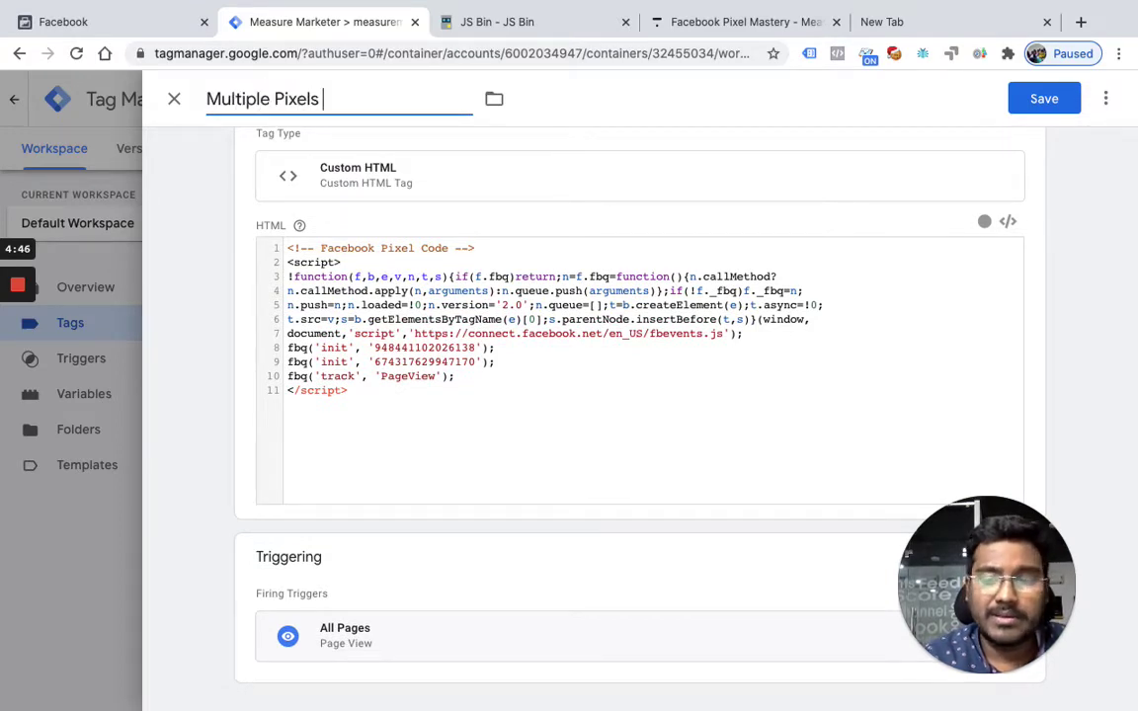
pyautogui.write(' - All Pages')
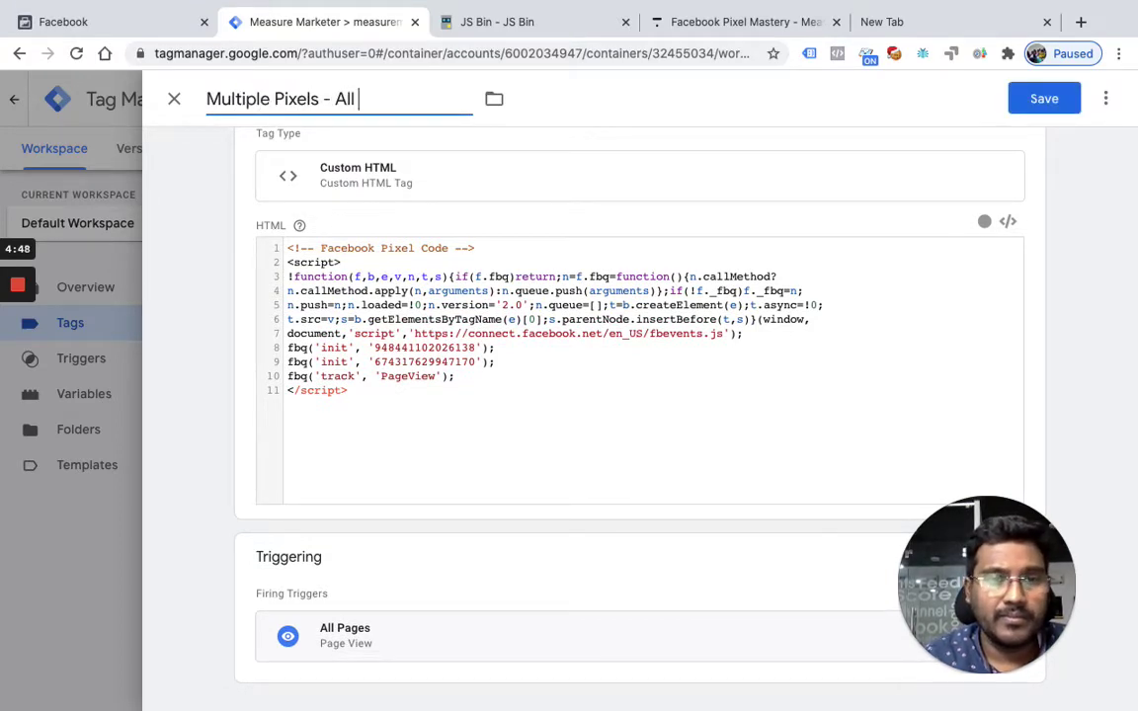
pyautogui.click(1057, 104)
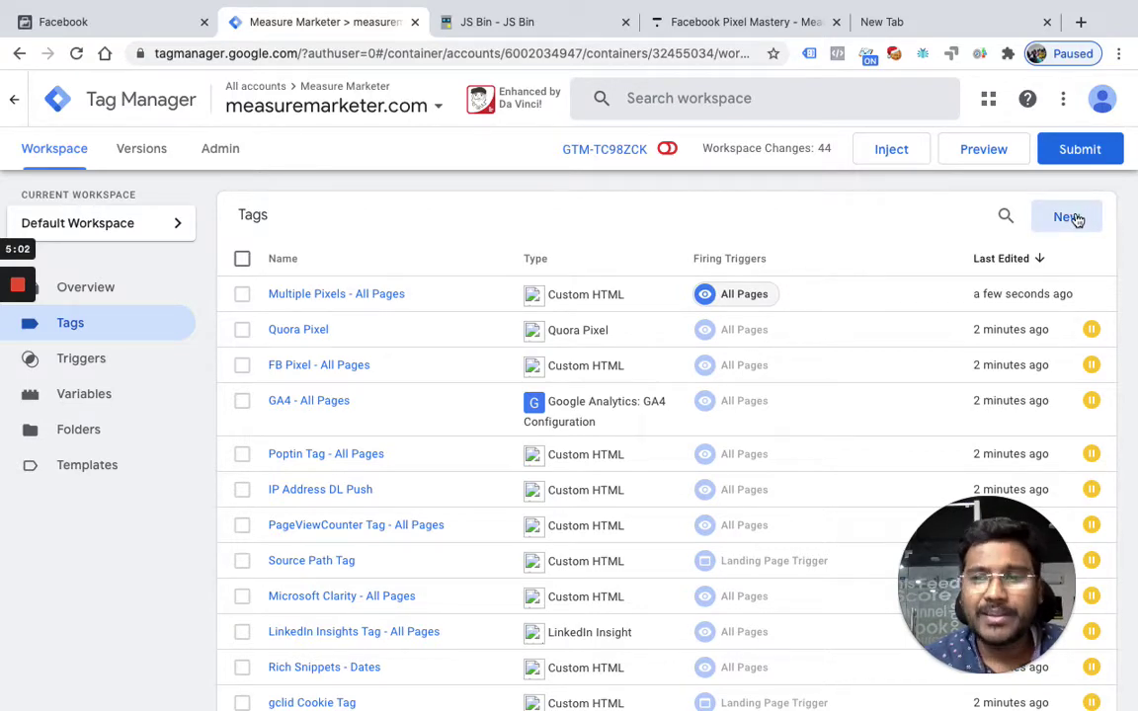
# Step: Create a new tag named "FB Purchase Event" with the Custom HTML tag type
pyautogui.click(1068, 216)
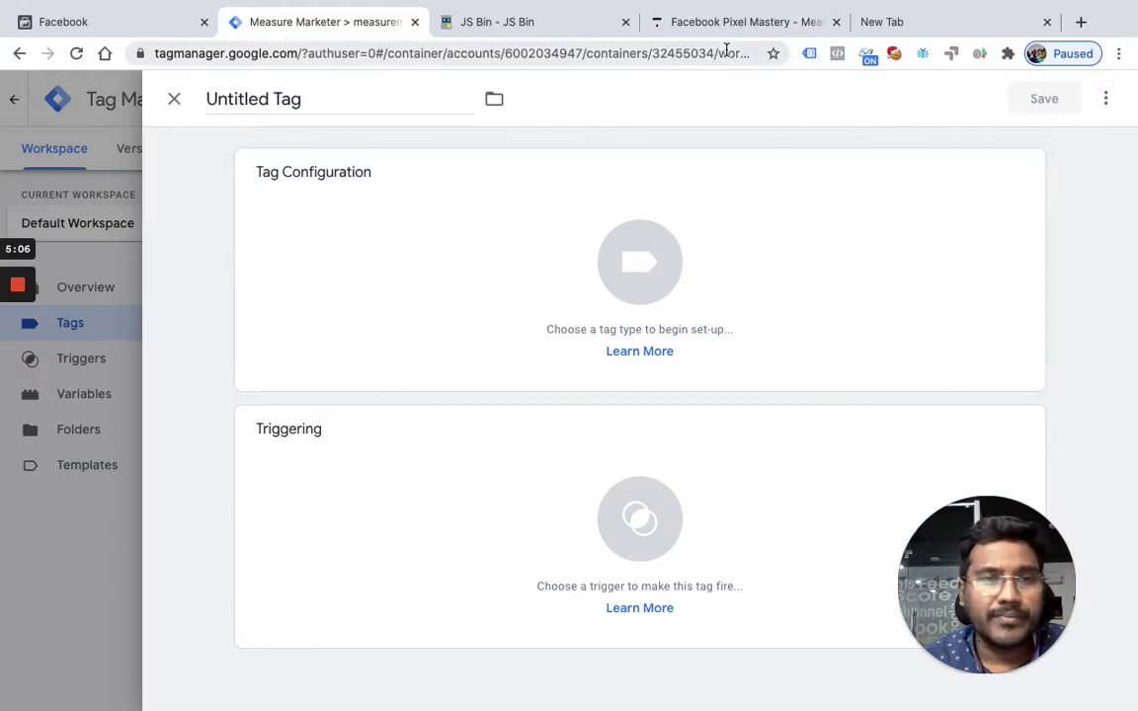
pyautogui.tripleClick(362, 91)
pyautogui.write('FB Purchase Event')
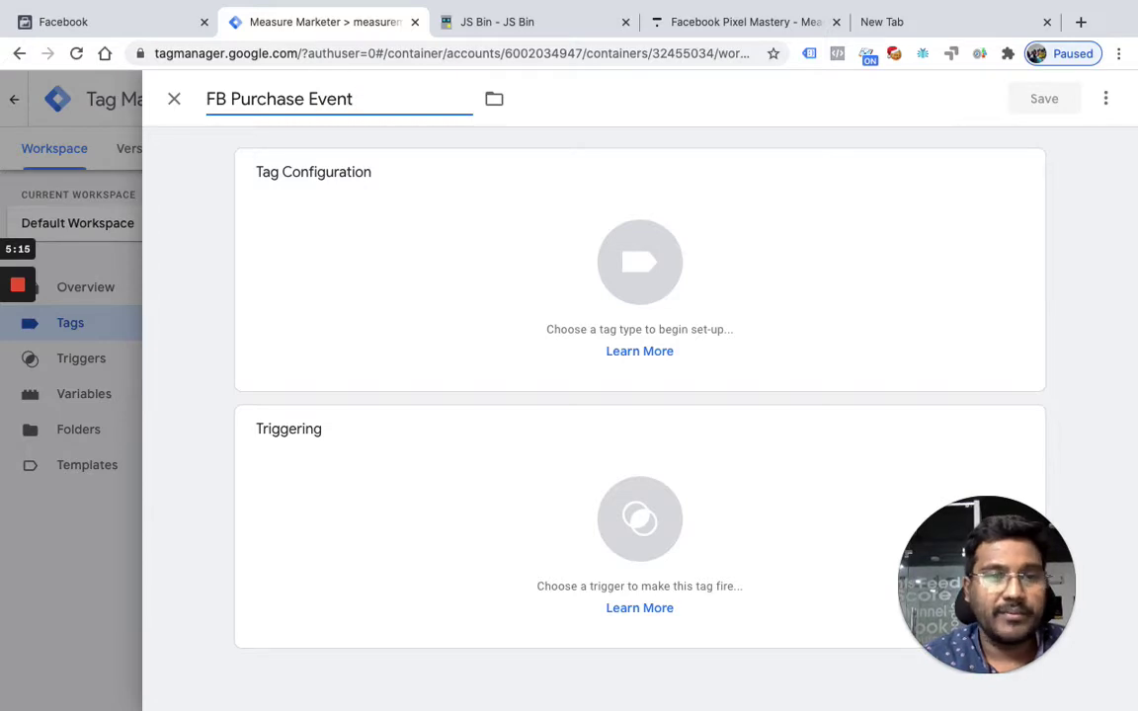
pyautogui.click(674, 255)
pyautogui.click(674, 257)
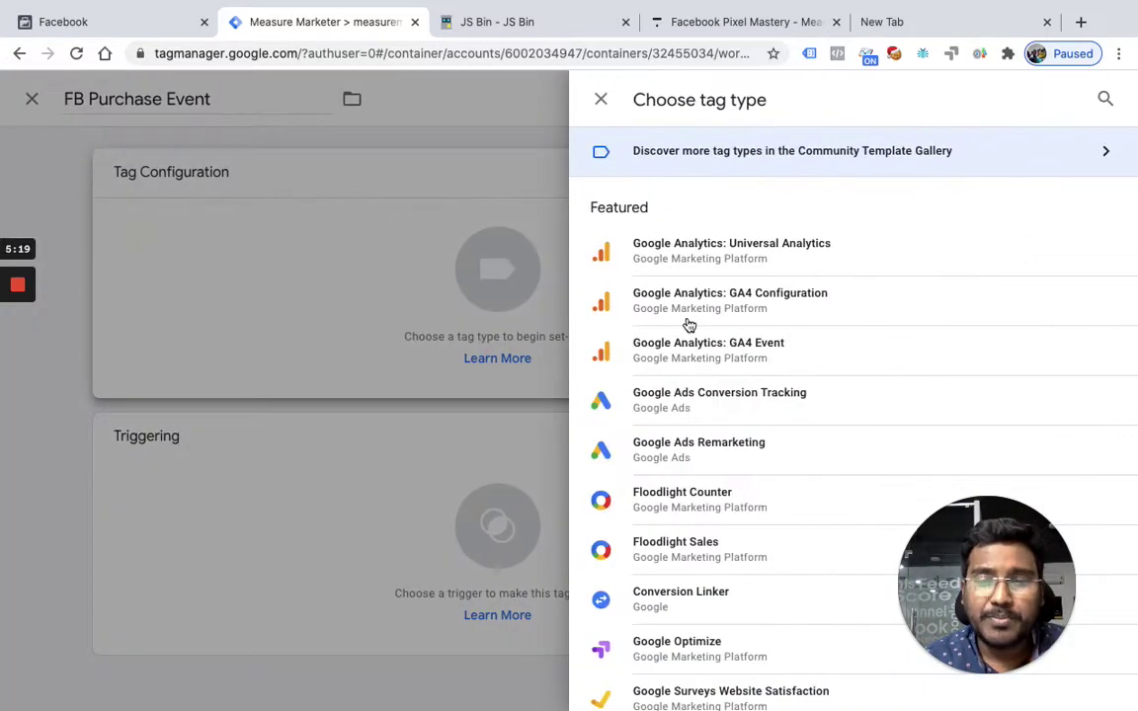
pyautogui.scroll(-3, 737, 356)
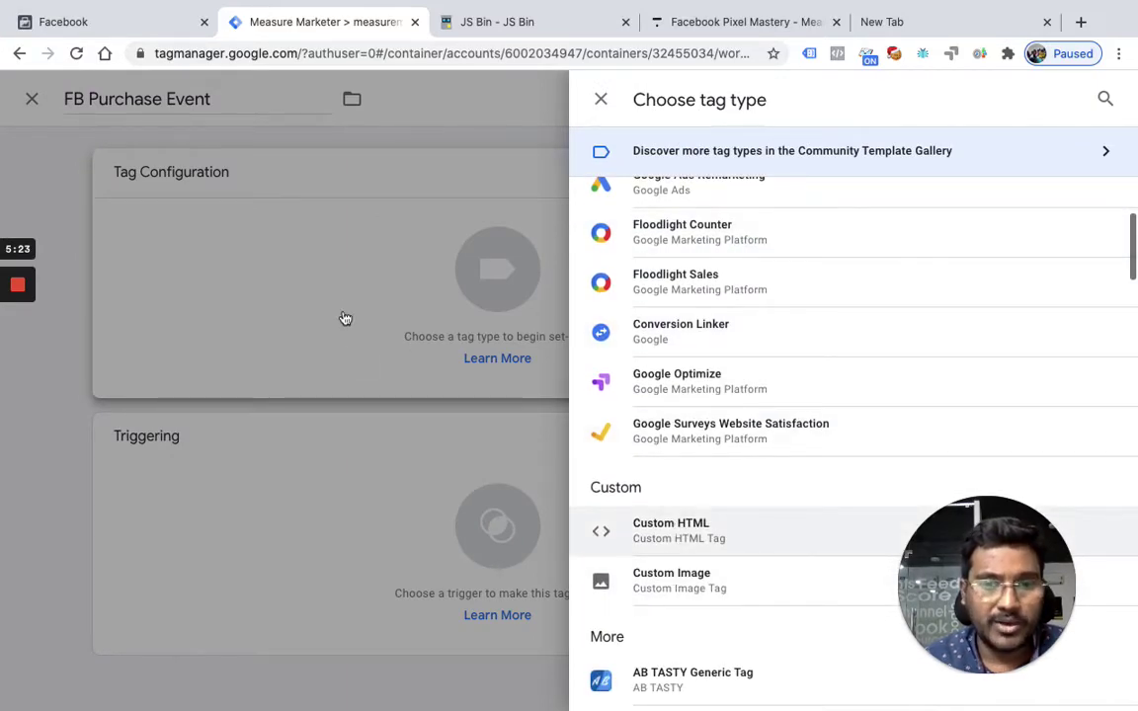
pyautogui.click(790, 528)
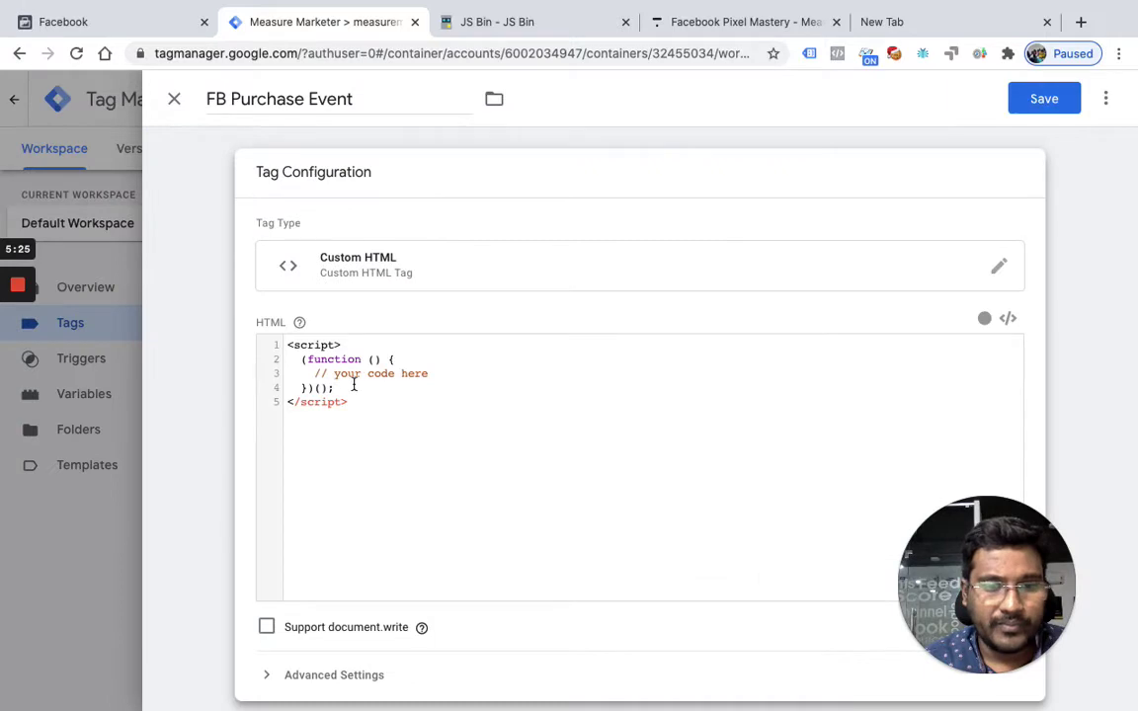
# Step: Replace the placeholder function between the script tags with the start of an fbq call using 'trackSingle' as its first argument
pyautogui.moveTo(265, 351); pyautogui.dragTo(257, 361)
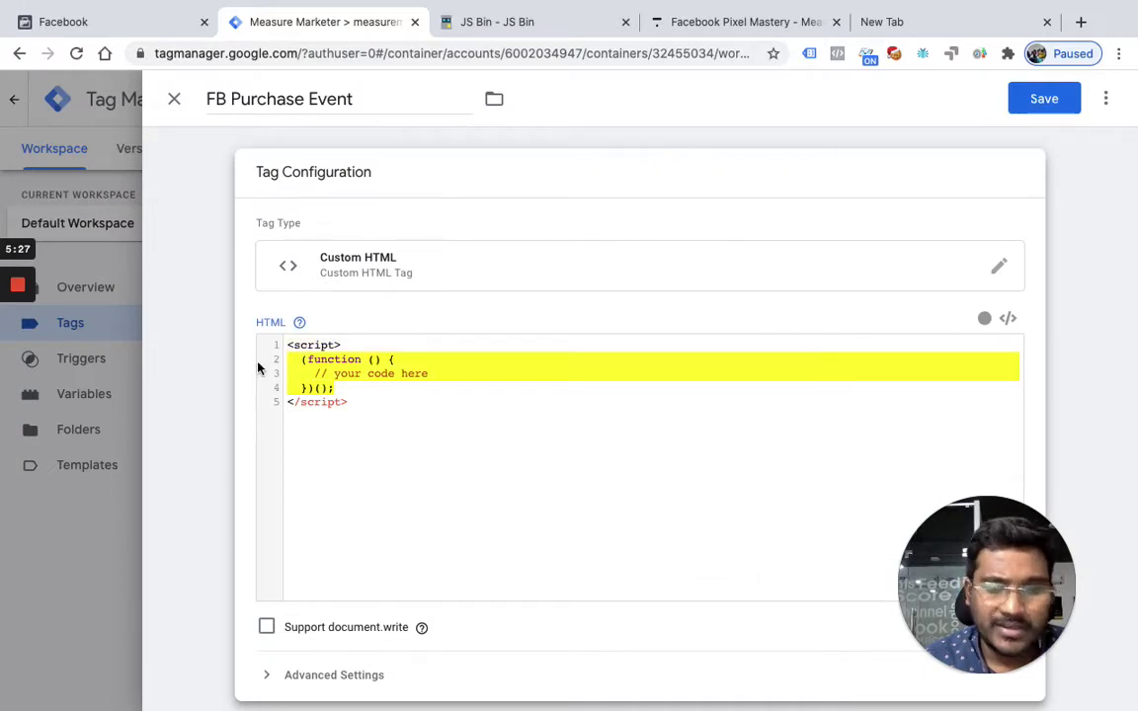
pyautogui.press('BackSpace')
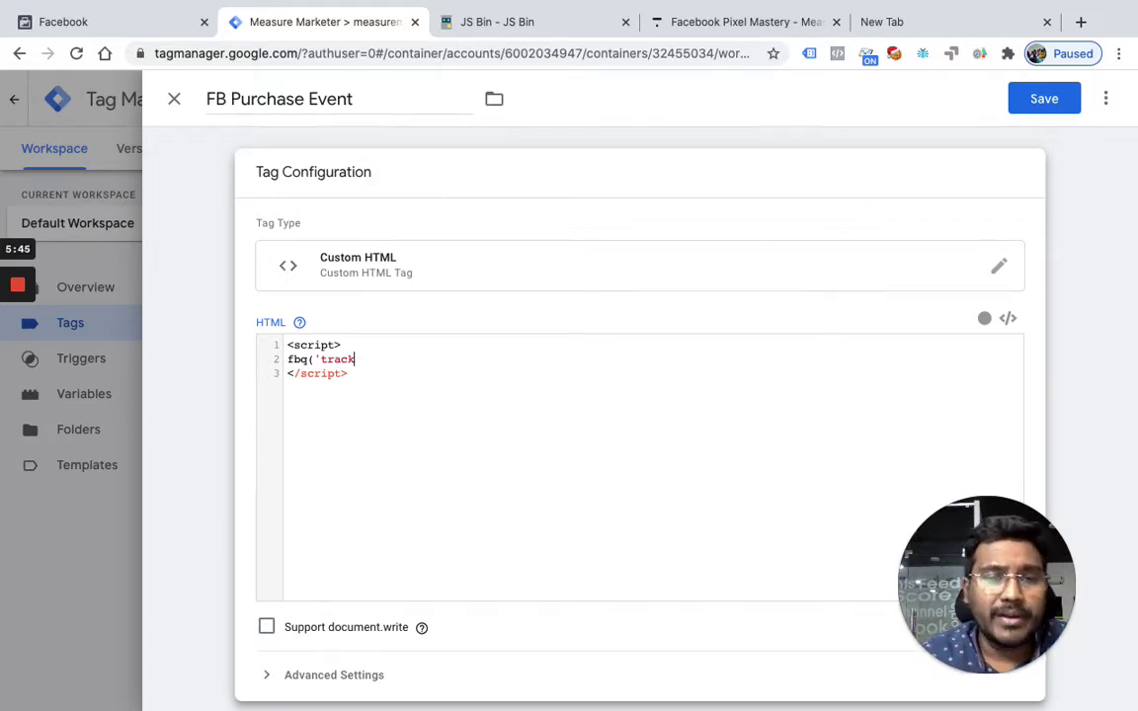
pyautogui.write('SIngle')
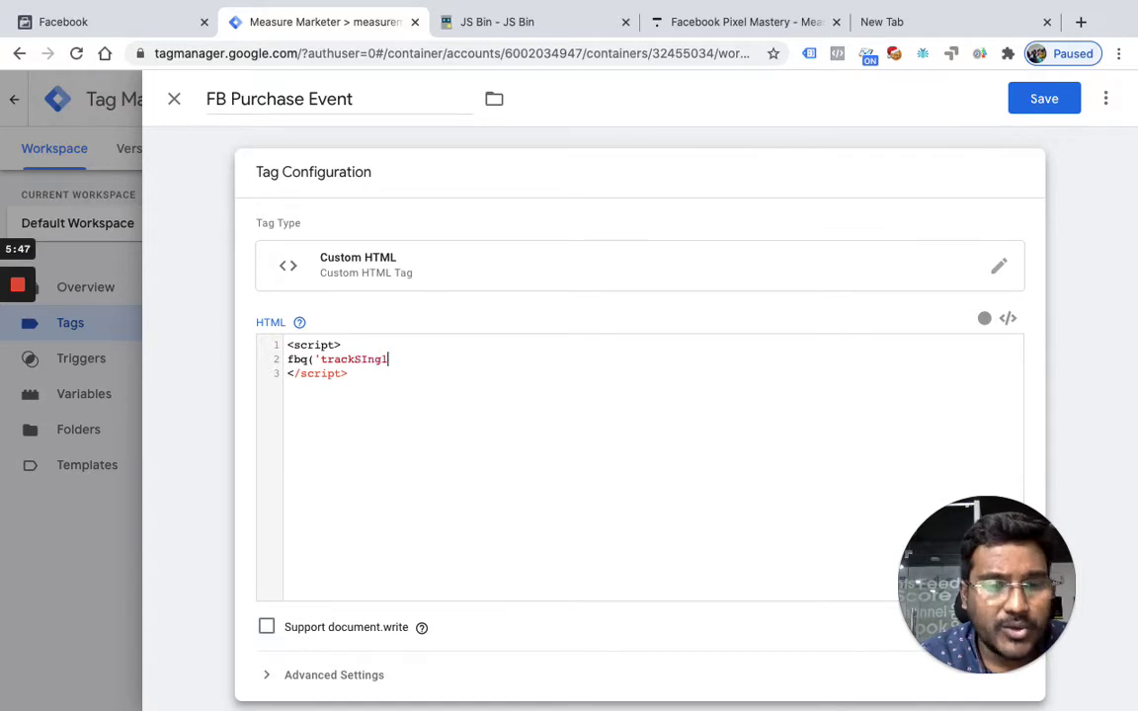
pyautogui.press('BackSpace')
pyautogui.press('BackSpace')
pyautogui.press('BackSpace')
pyautogui.press('BackSpace')
pyautogui.press('BackSpace')
pyautogui.write('ingle')
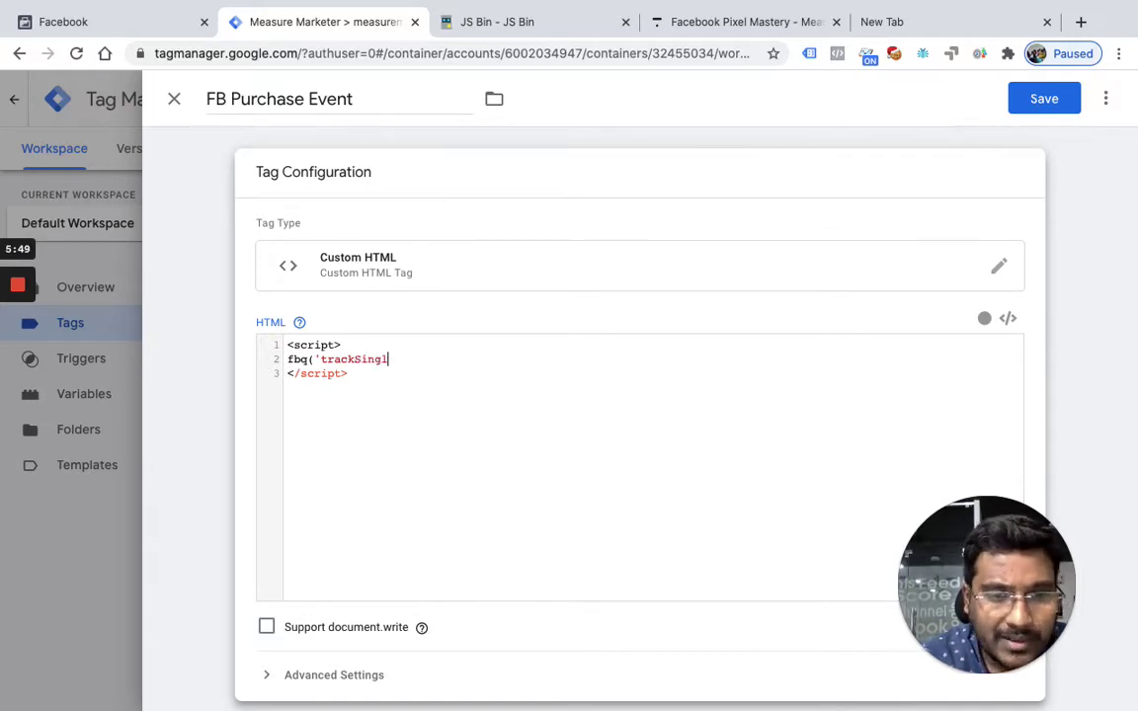
pyautogui.write("', ")
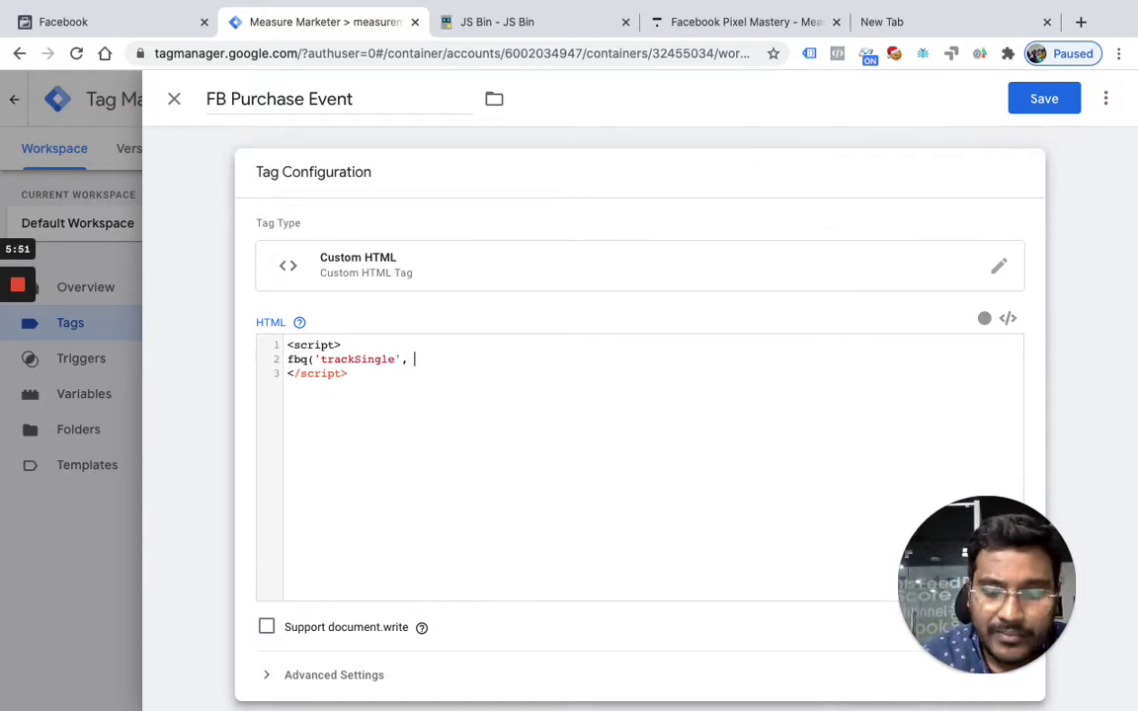
pyautogui.write("'")
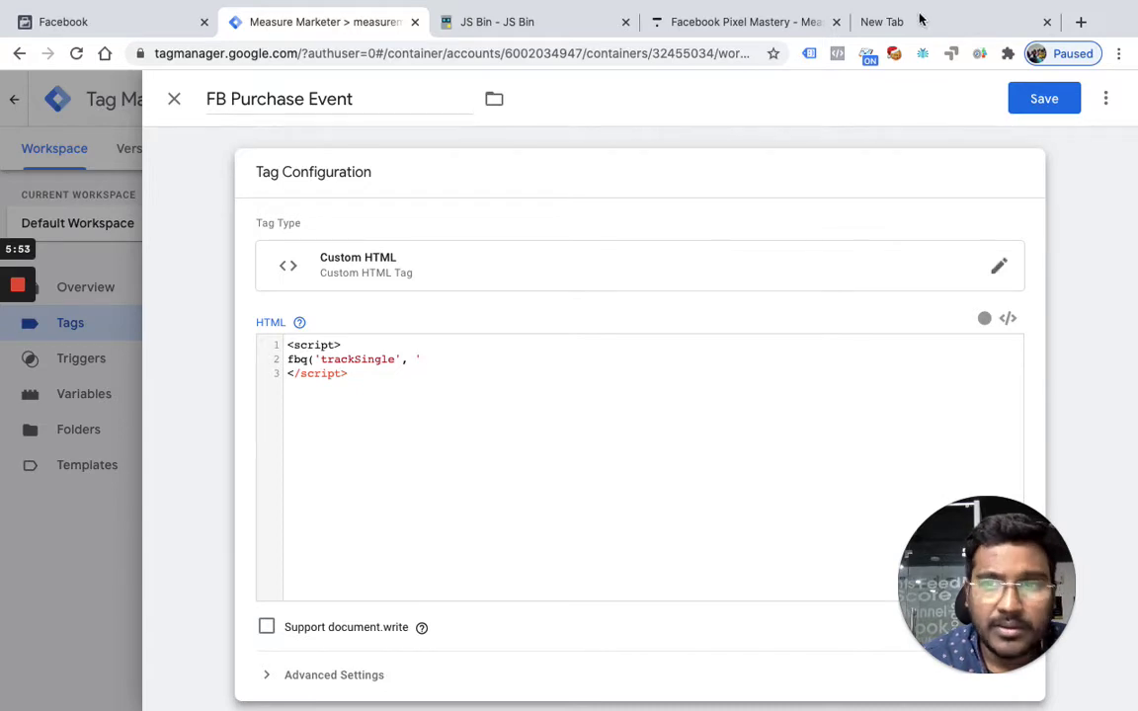
# Step: Copy the measuremarketer pixel ID from the New Tab page's address and enter it as the second argument of the trackSingle call
pyautogui.press('super+5')
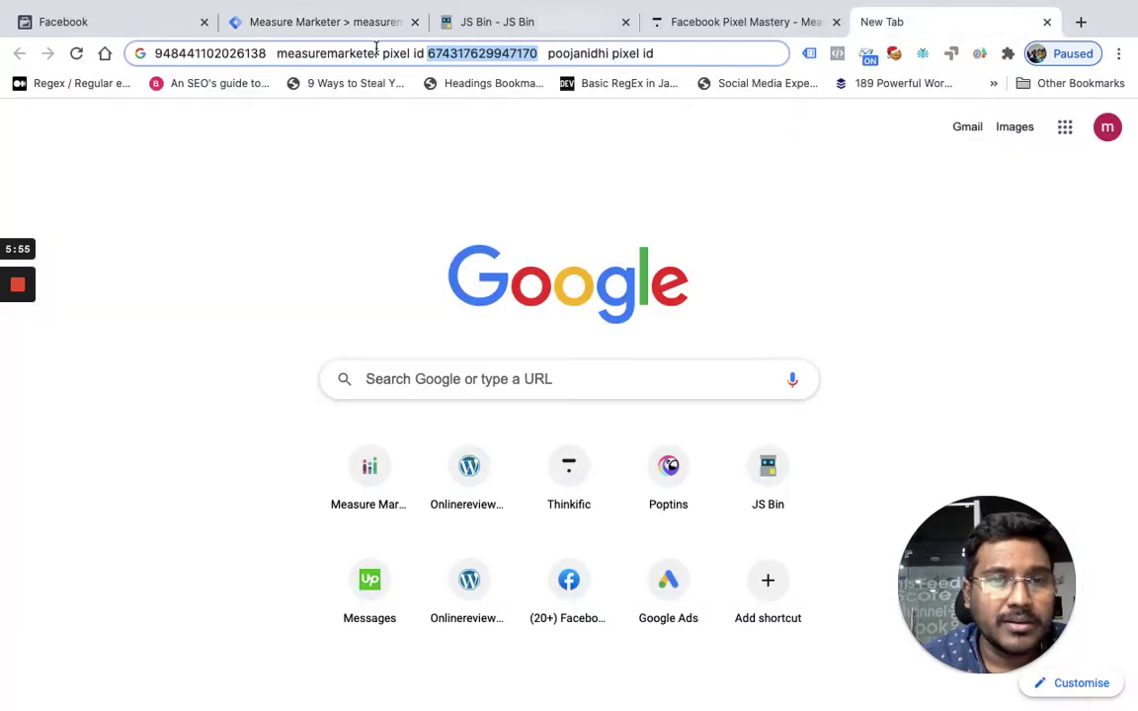
pyautogui.doubleClick(244, 55)
pyautogui.hotkey('ctrl', 'c')
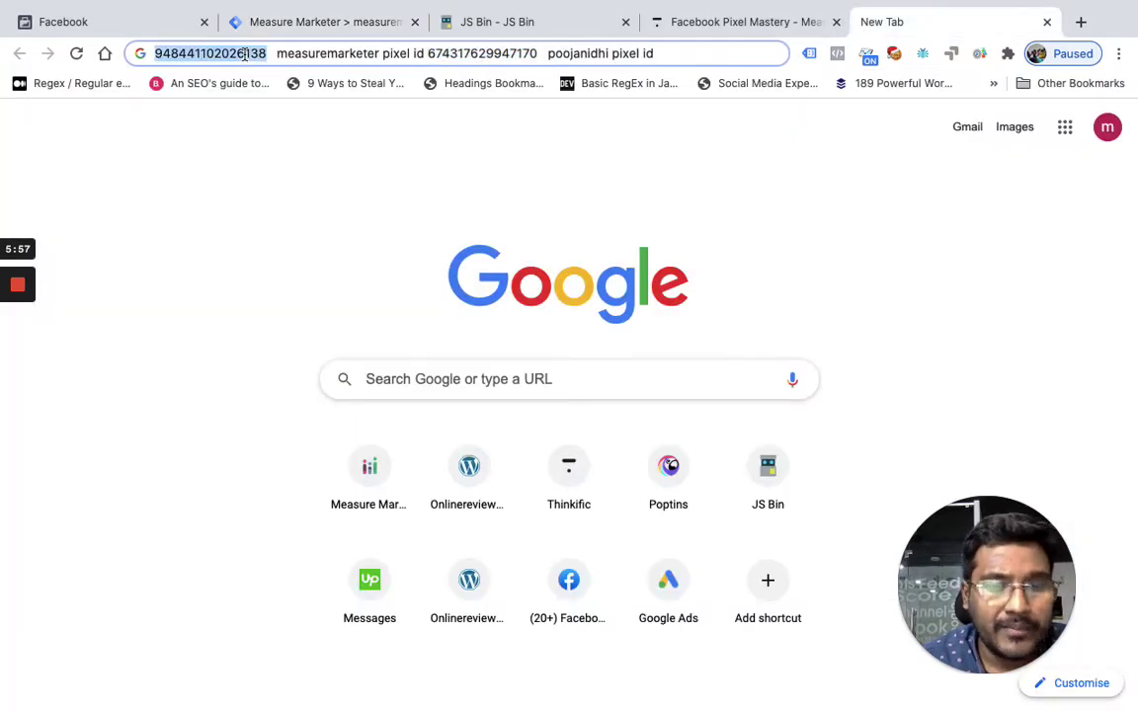
pyautogui.click(334, 14)
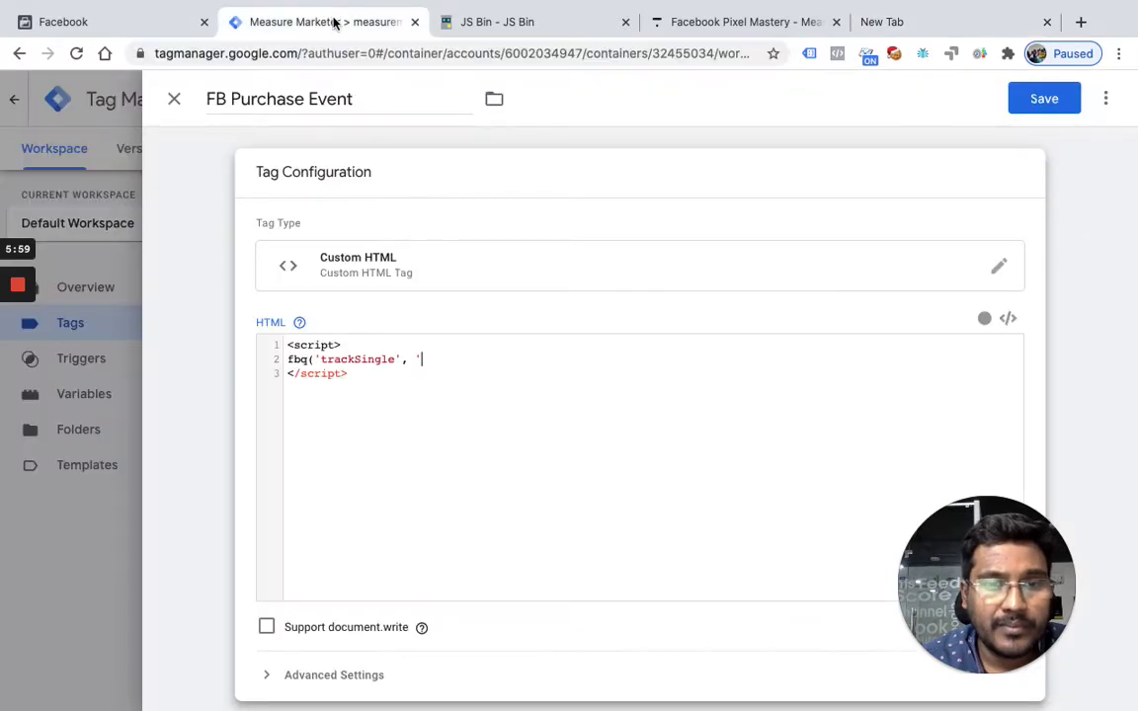
pyautogui.click(434, 357)
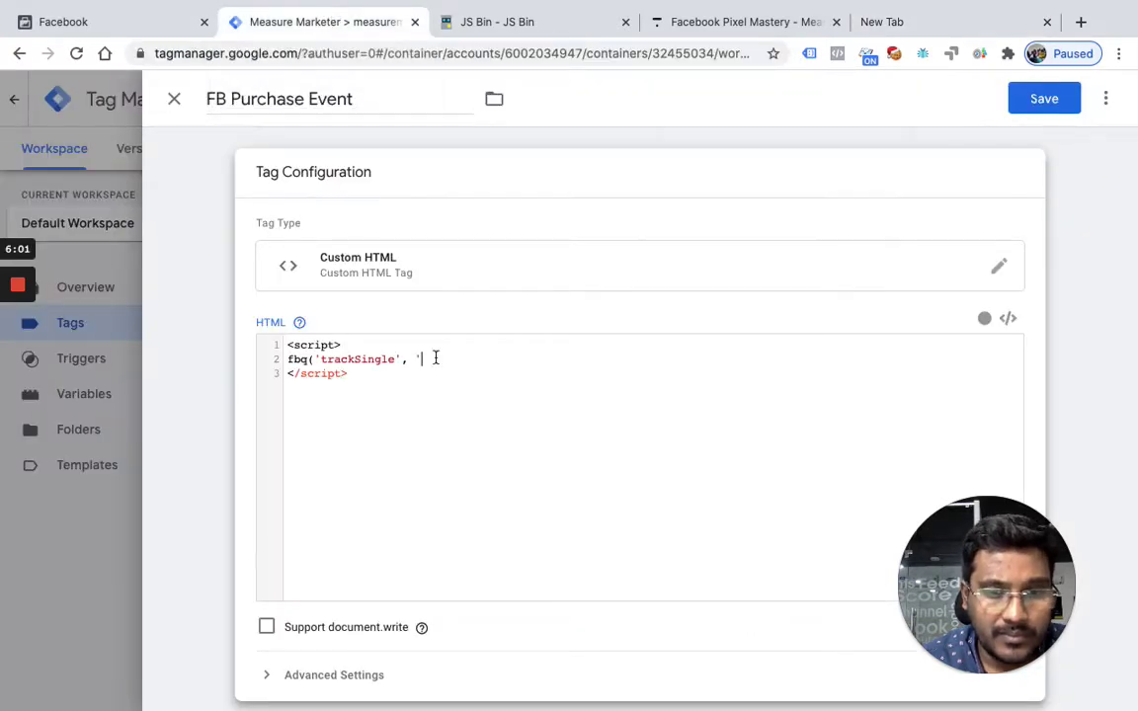
pyautogui.hotkey('ctrl', 'v')
pyautogui.write("'")
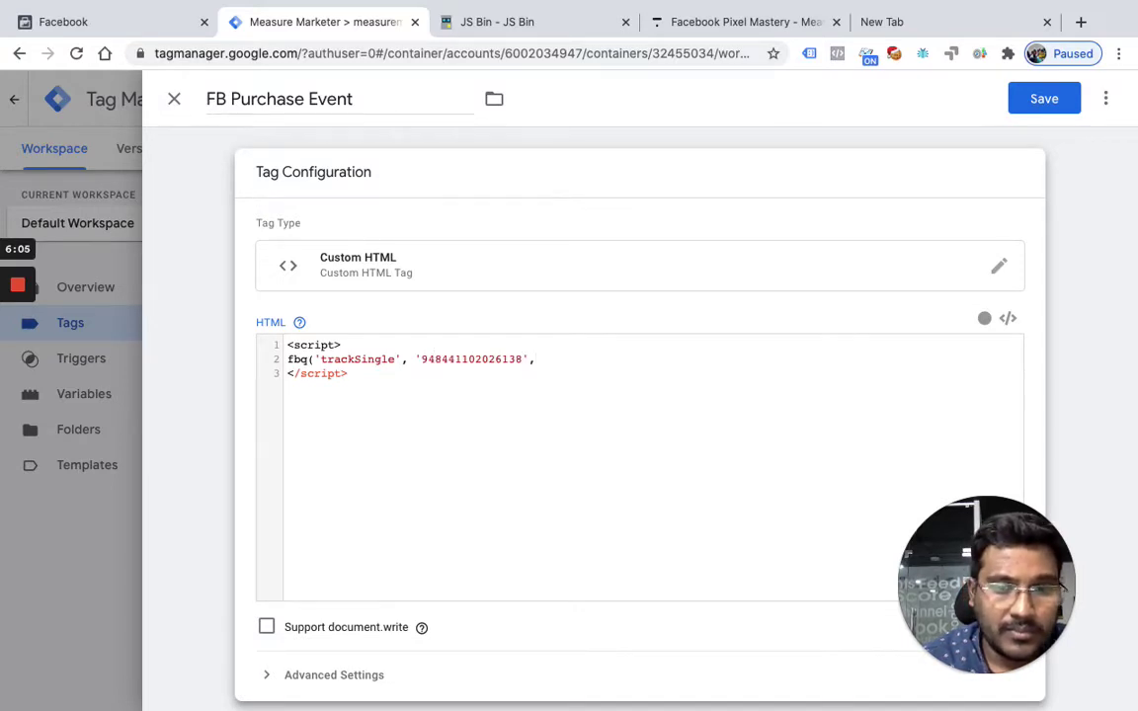
# Step: Complete the trackSingle call with 'Purchase' as the event name and close the statement
pyautogui.write(", 'p")
pyautogui.press('BackSpace')
pyautogui.write("Purchase');")
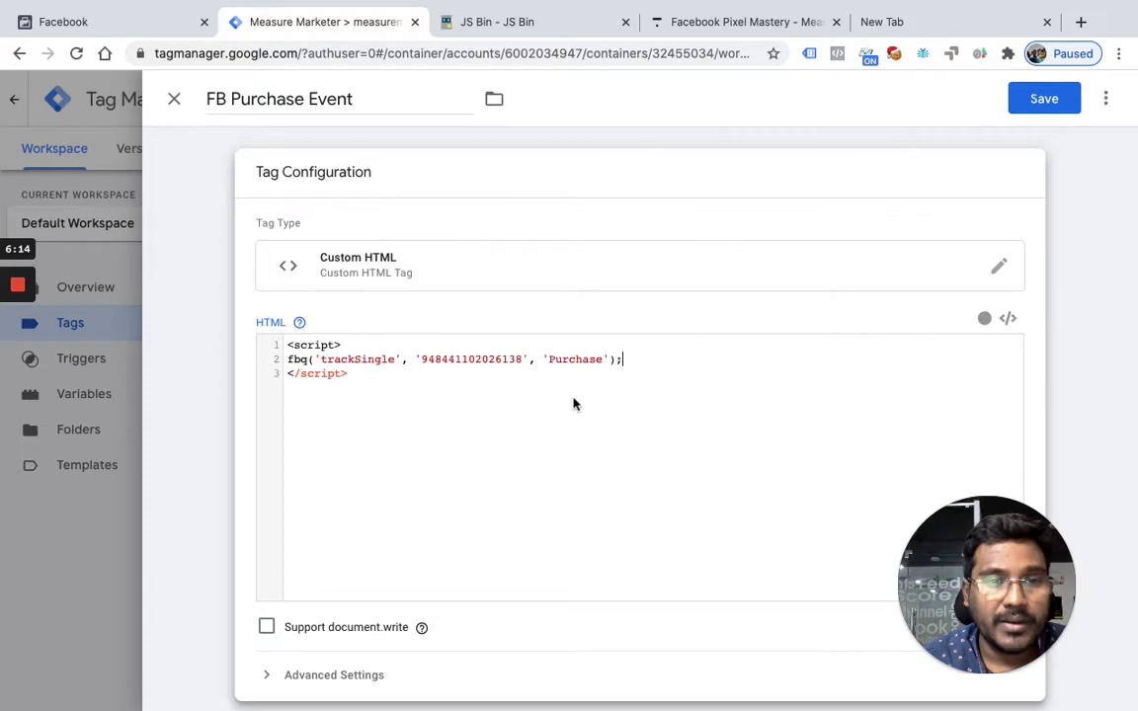
# Step: Assign the existing Purchase Event Trigger to the FB Purchase Event tag
pyautogui.scroll(-5, 586, 418)
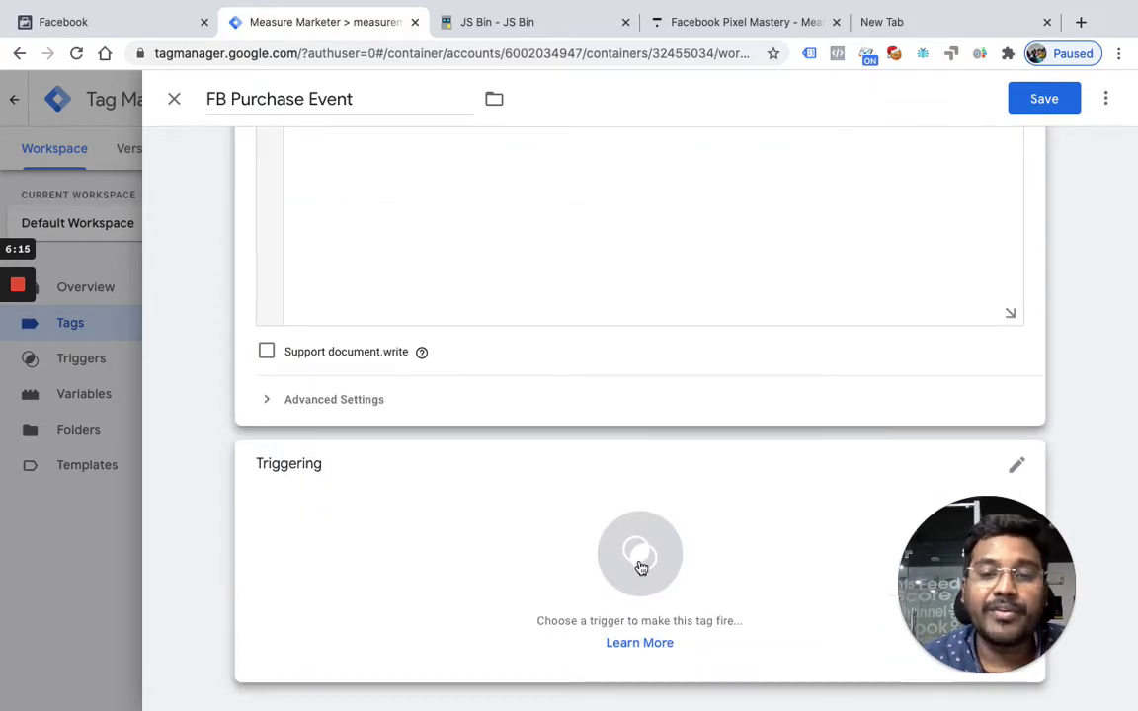
pyautogui.click(640, 558)
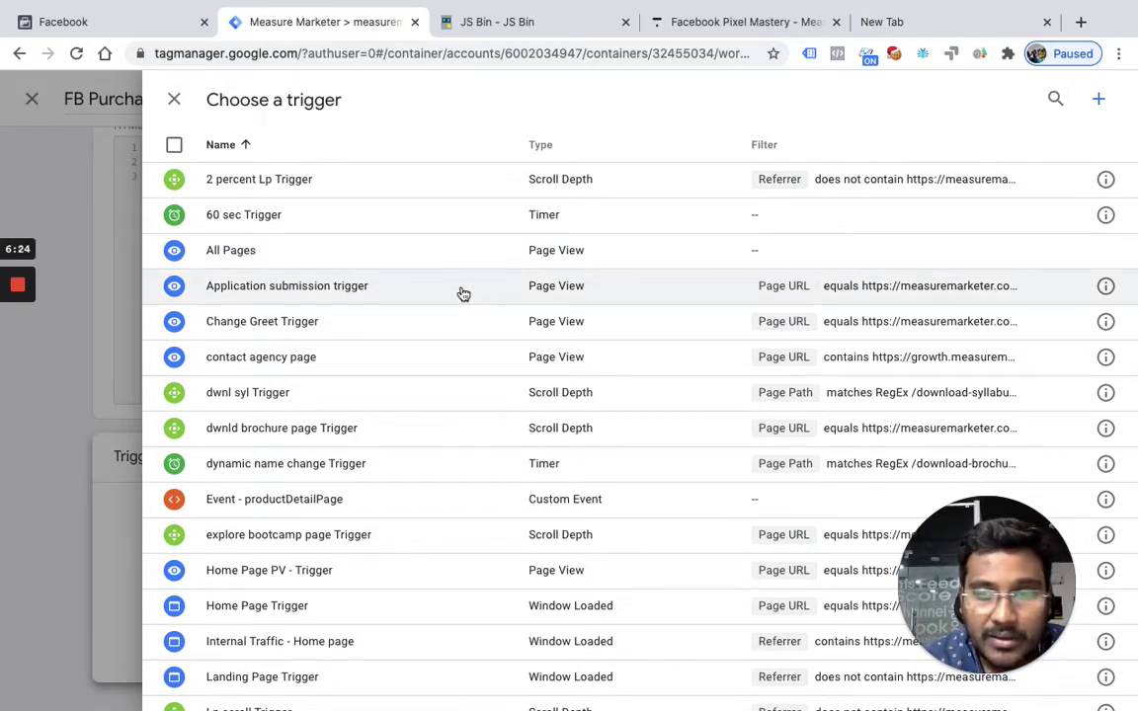
pyautogui.scroll(-1, 496, 593)
pyautogui.scroll(-2, 496, 592)
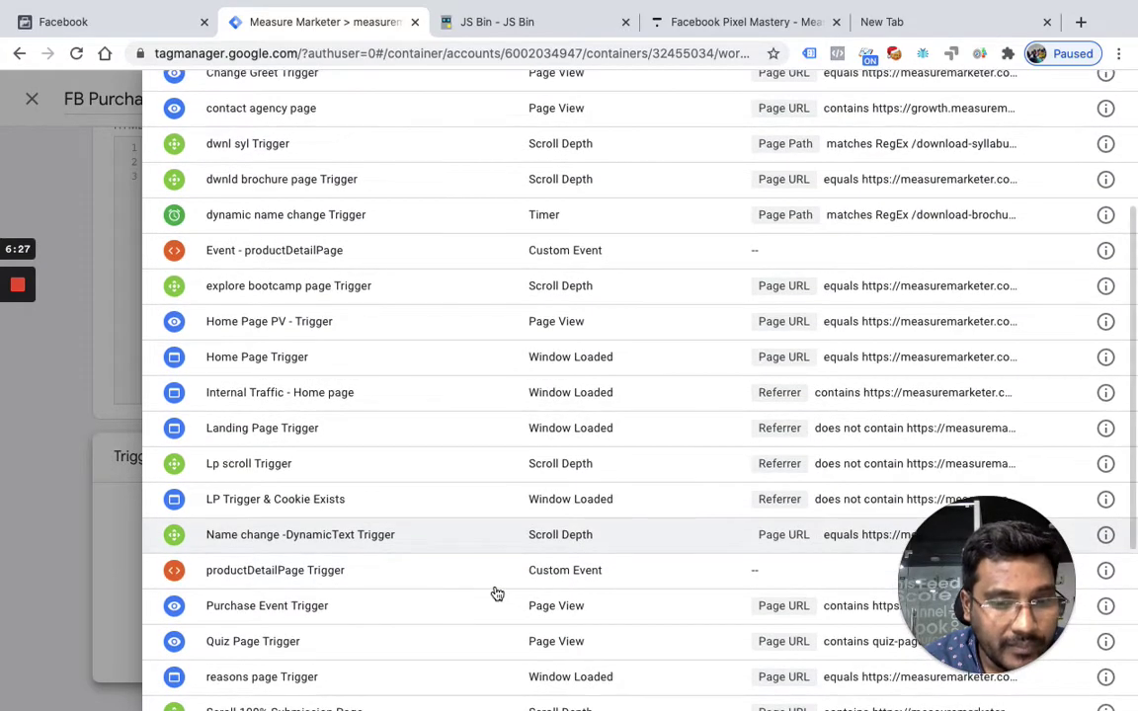
pyautogui.scroll(-1, 475, 554)
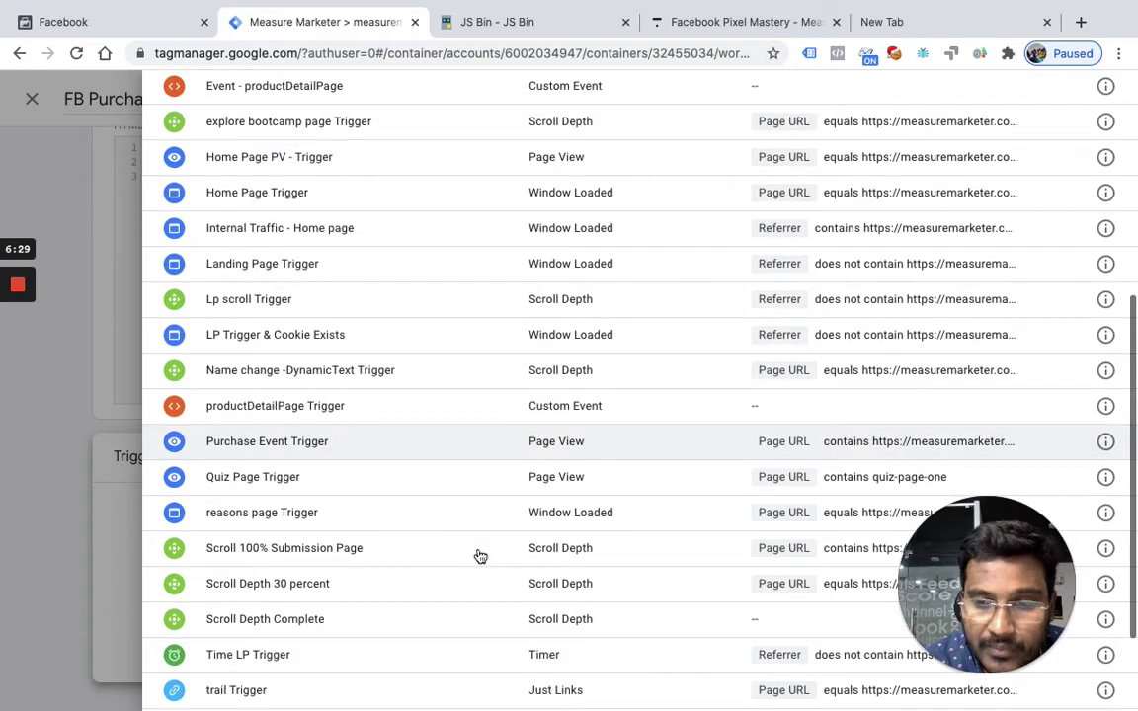
pyautogui.click(473, 449)
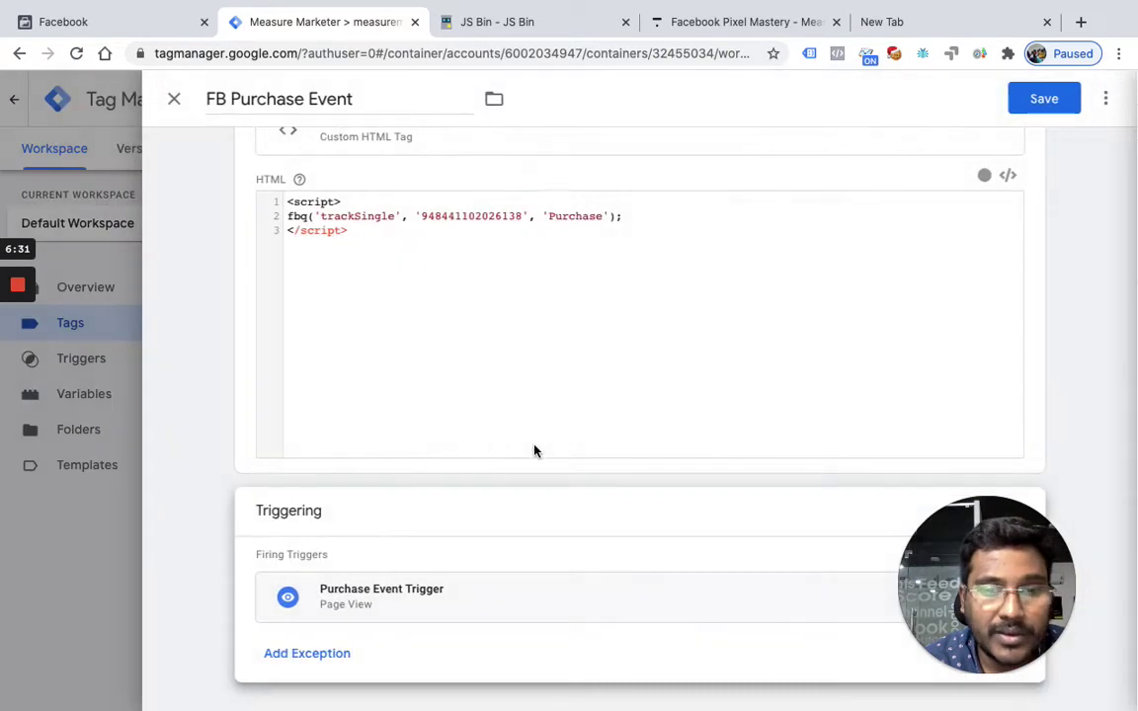
# Step: Check the Purchase Event Trigger's firing condition and load measuremarketer.com/start-application in a new browser tab
pyautogui.click(579, 615)
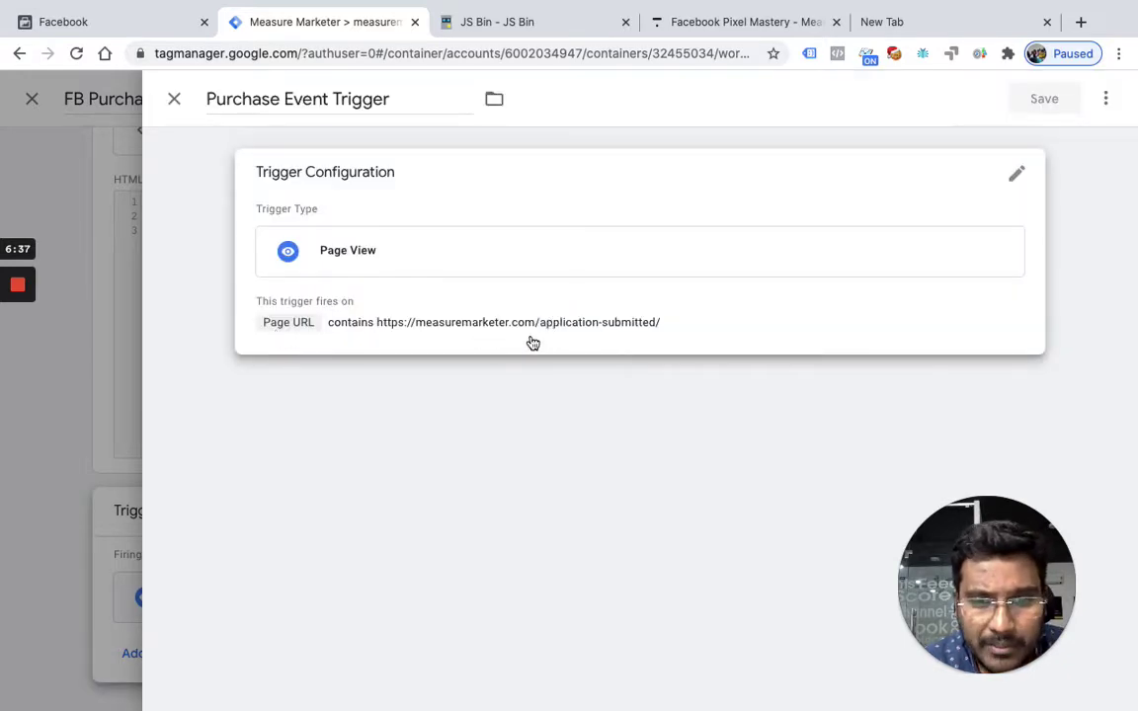
pyautogui.click(952, 22)
pyautogui.click(1081, 22)
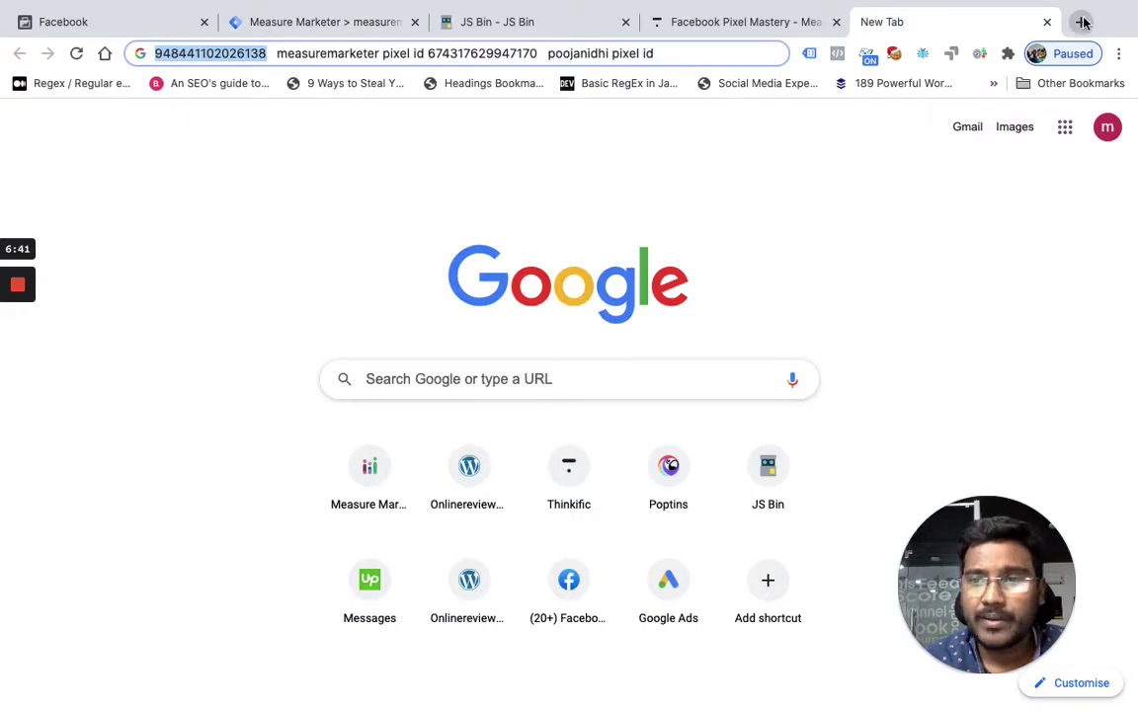
pyautogui.write('measuremarketer.com')
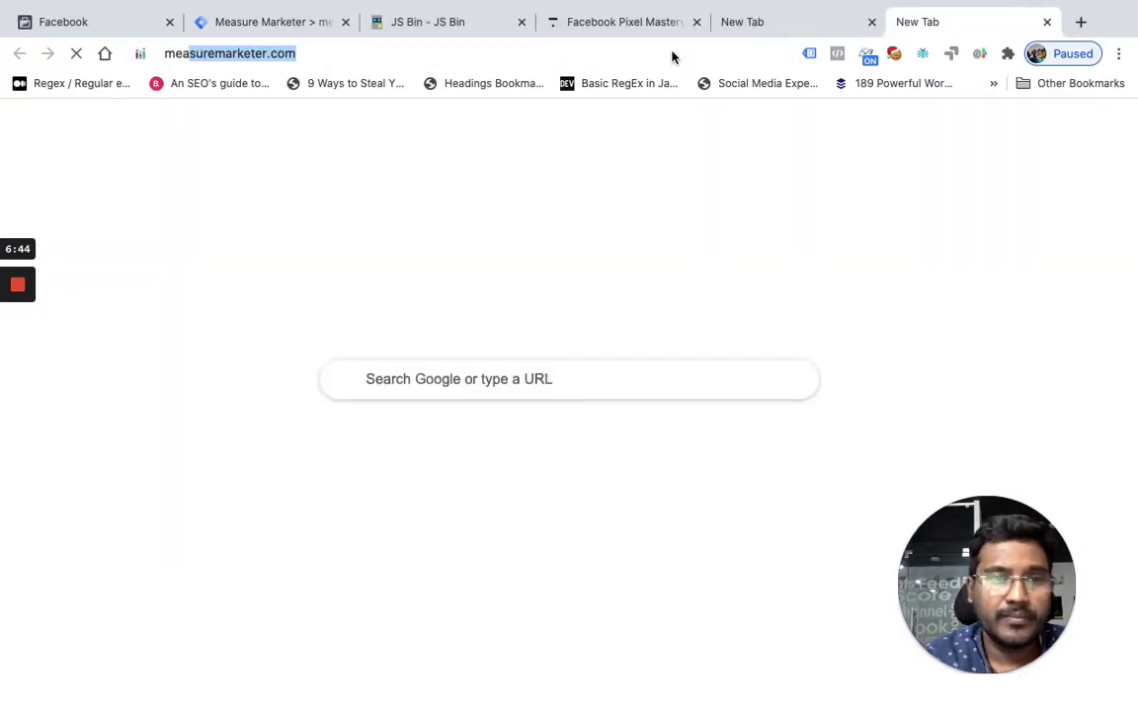
pyautogui.press('Right')
pyautogui.write('/st')
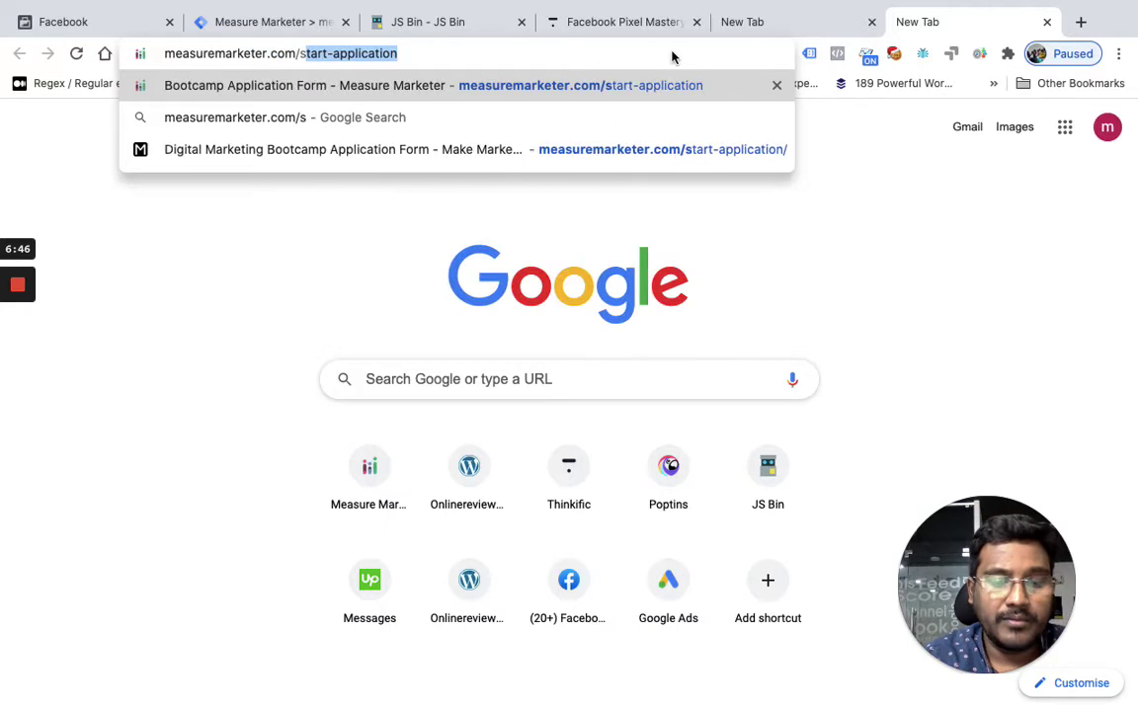
pyautogui.click(659, 89)
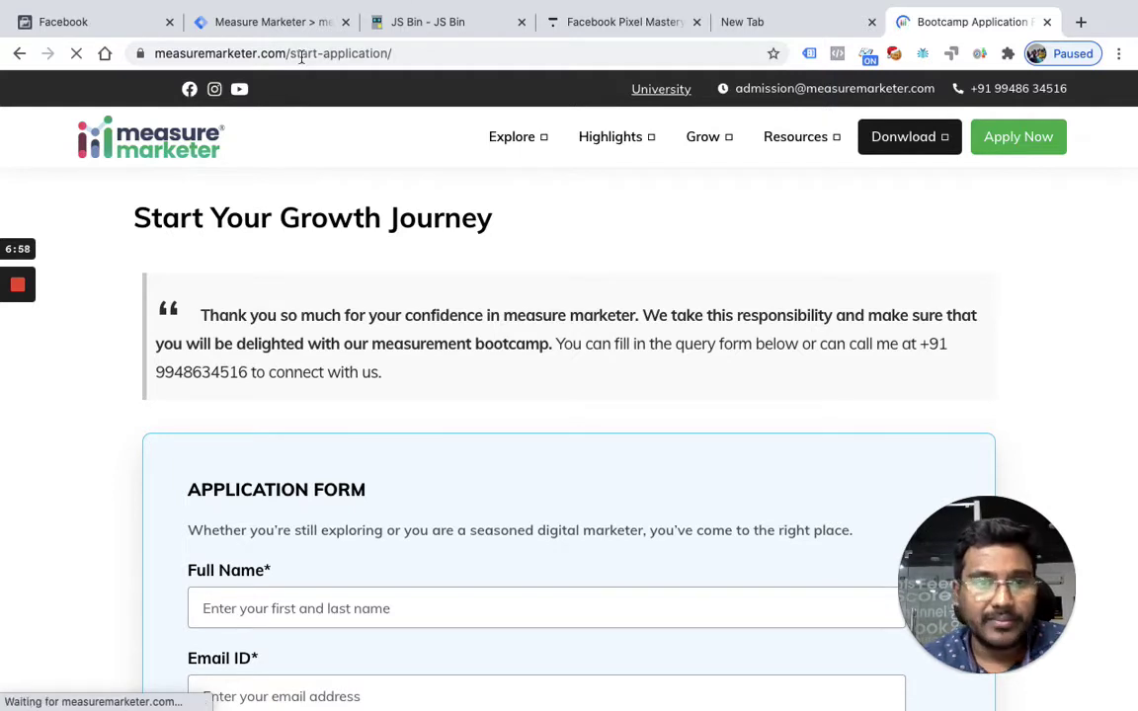
# Step: Return to Tag Manager and close the Purchase Event Trigger's details
pyautogui.click(285, 24)
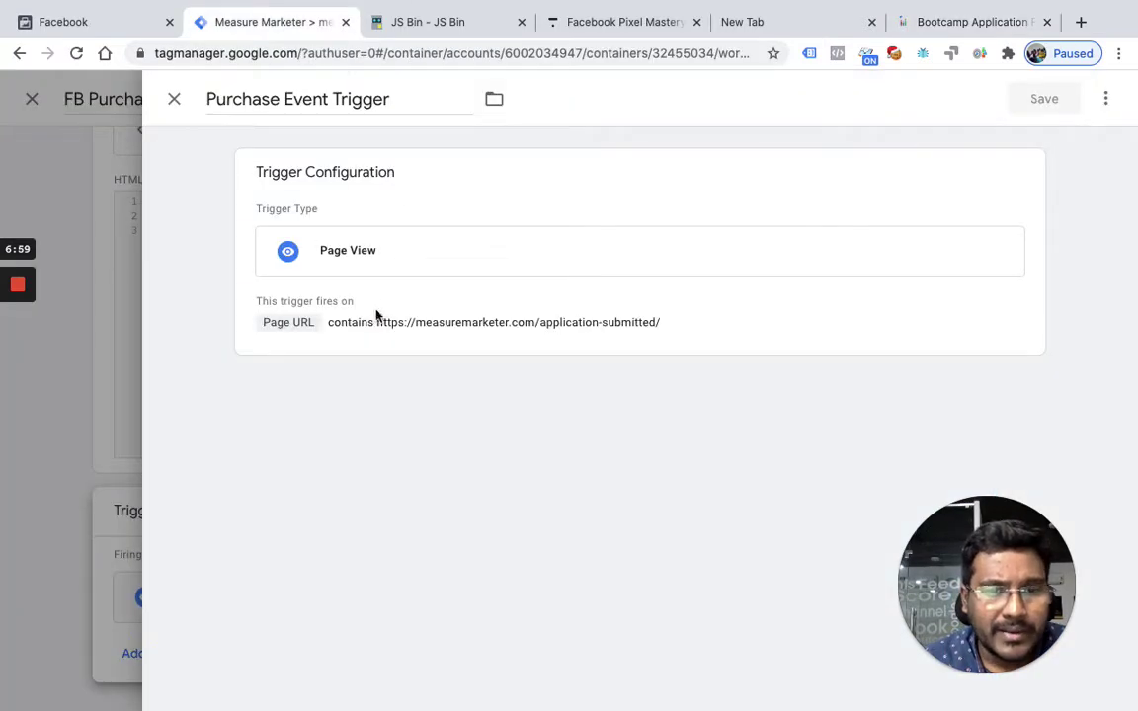
pyautogui.click(176, 100)
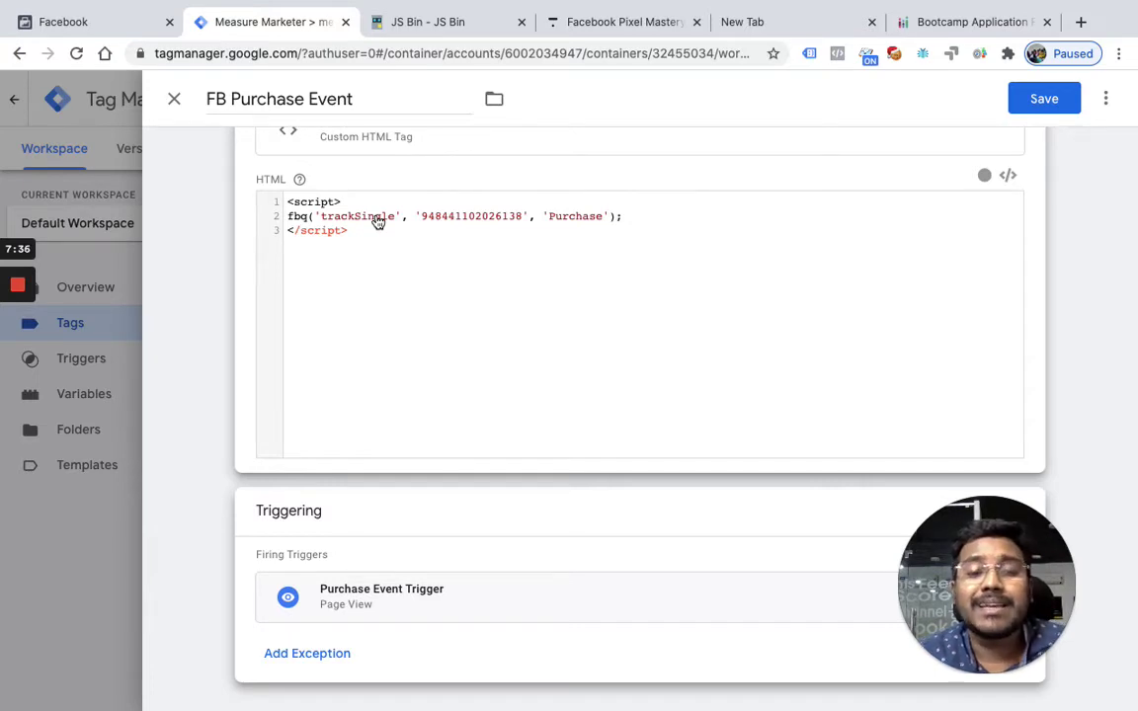
pyautogui.scroll(2, 722, 279)
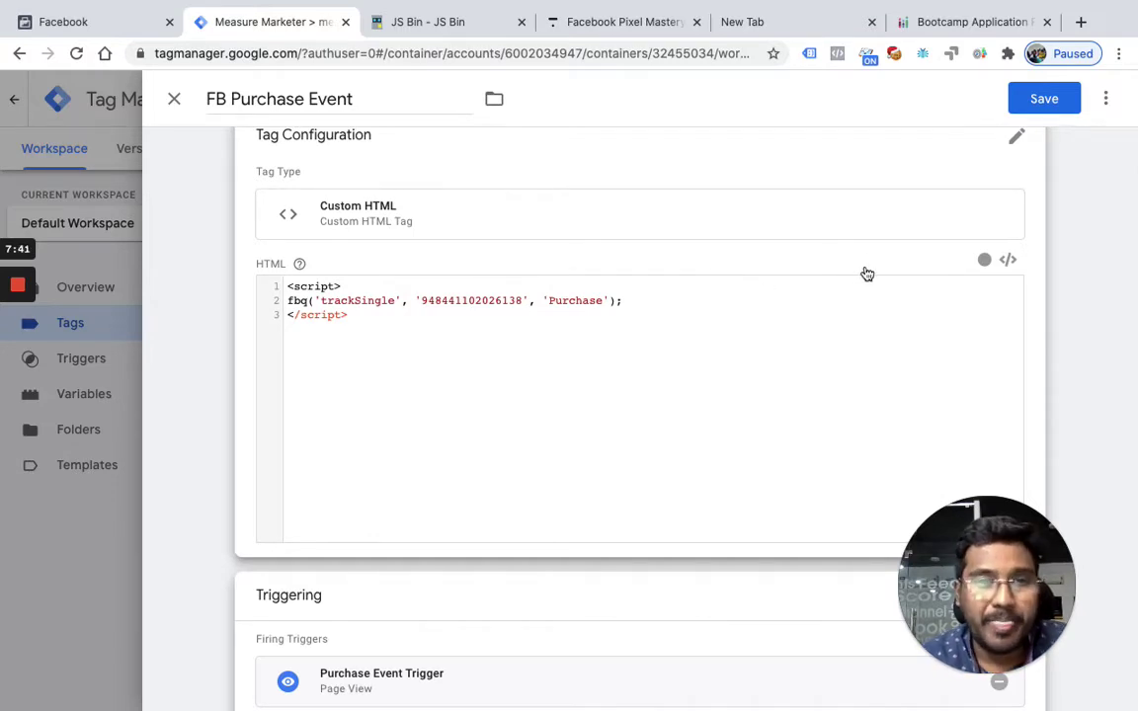
pyautogui.scroll(-2, 632, 425)
pyautogui.click(610, 375)
pyautogui.scroll(-2, 609, 370)
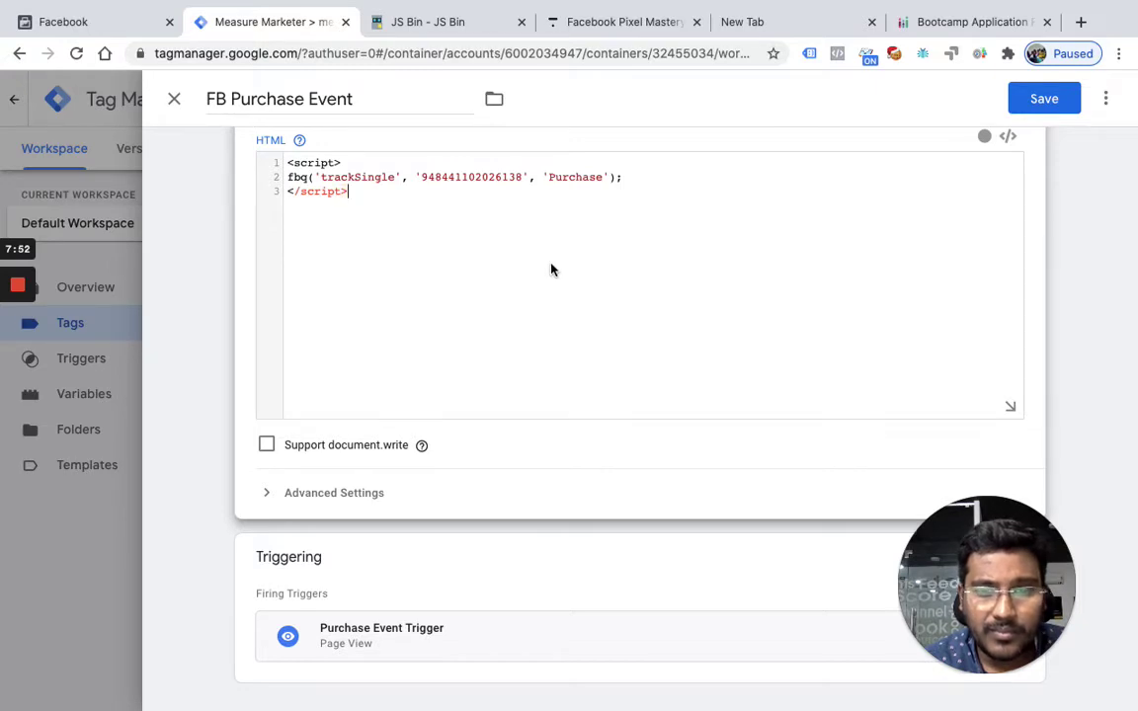
# Step: Set Multiple Pixels - All Pages as the set-up tag that fires before FB Purchase Event, and save the tag
pyautogui.click(414, 490)
pyautogui.scroll(-3, 409, 484)
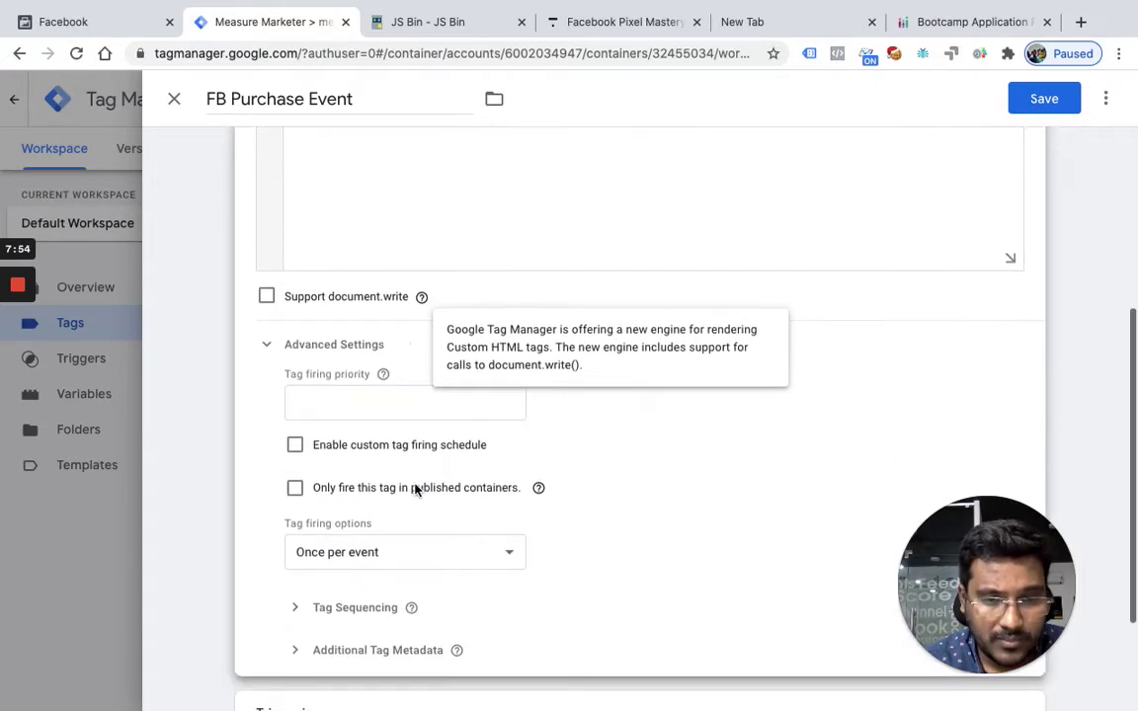
pyautogui.click(357, 451)
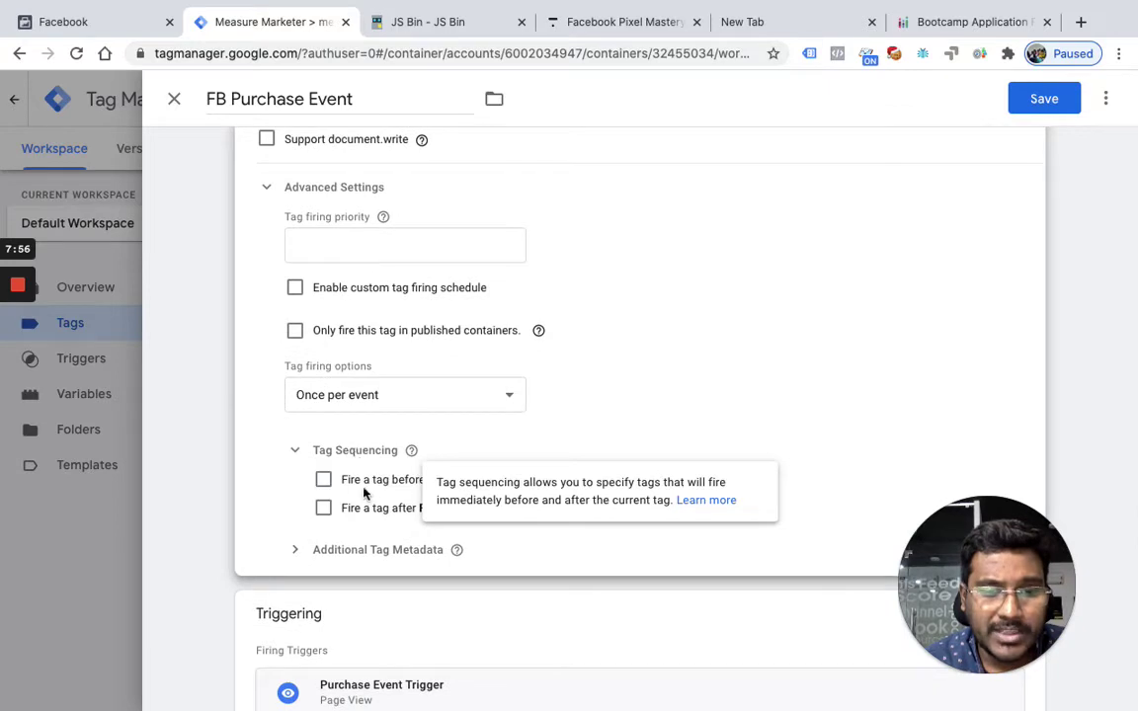
pyautogui.click(324, 481)
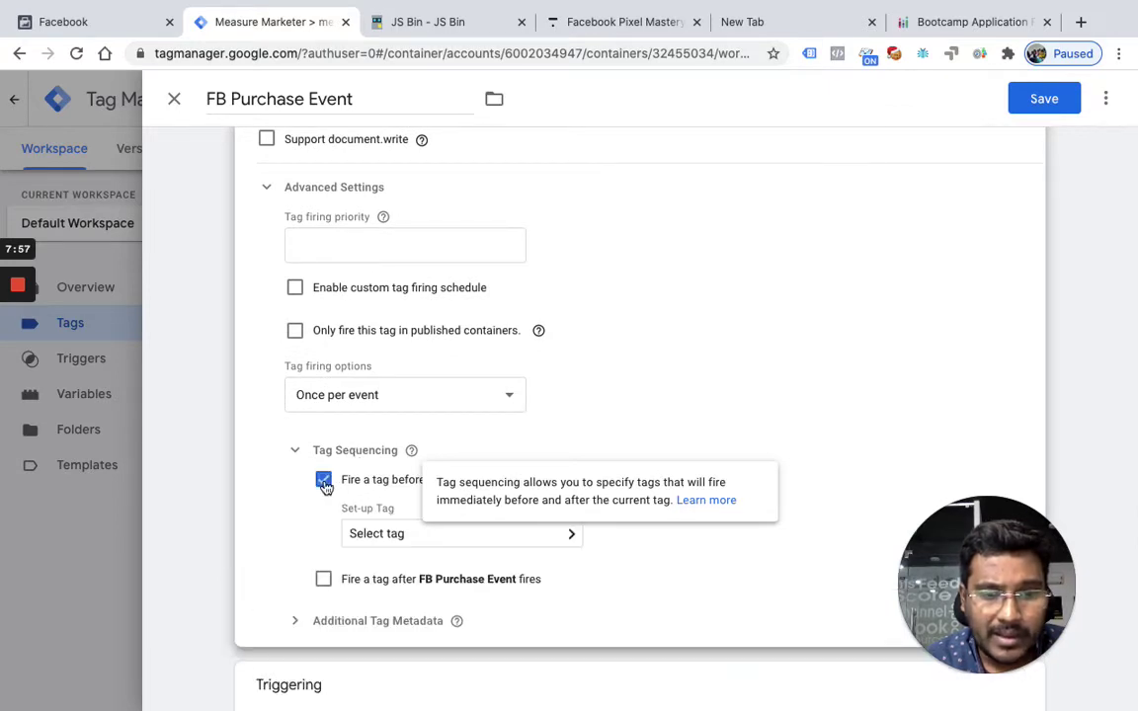
pyautogui.click(426, 537)
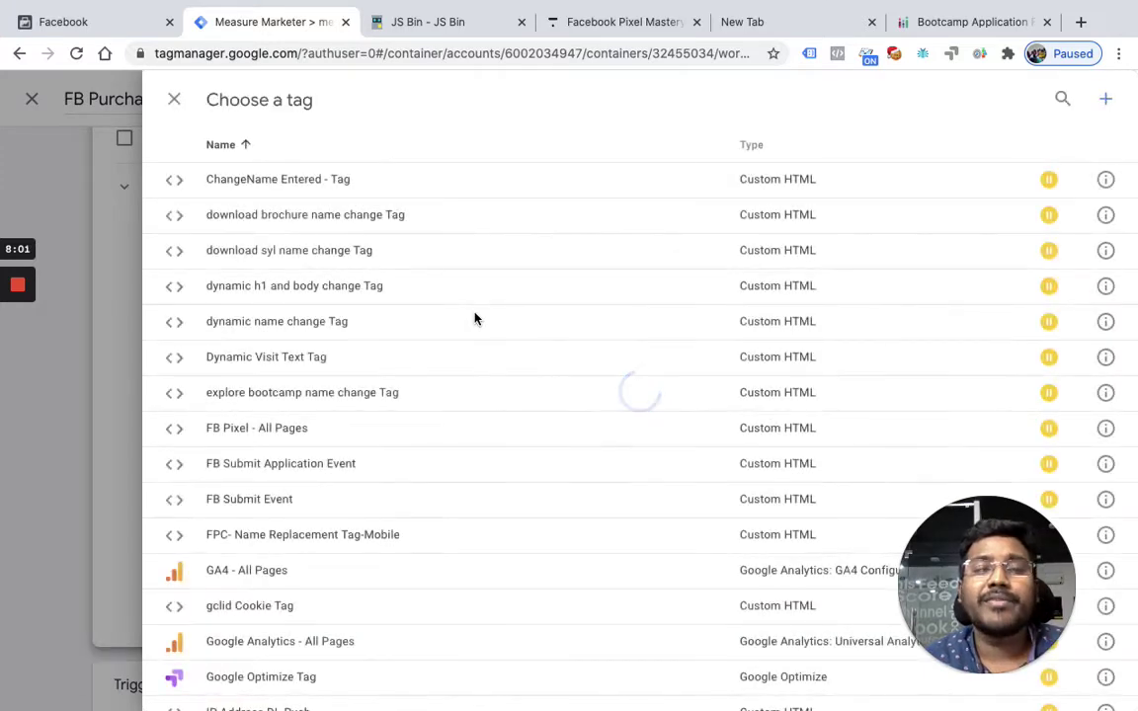
pyautogui.scroll(-8, 411, 498)
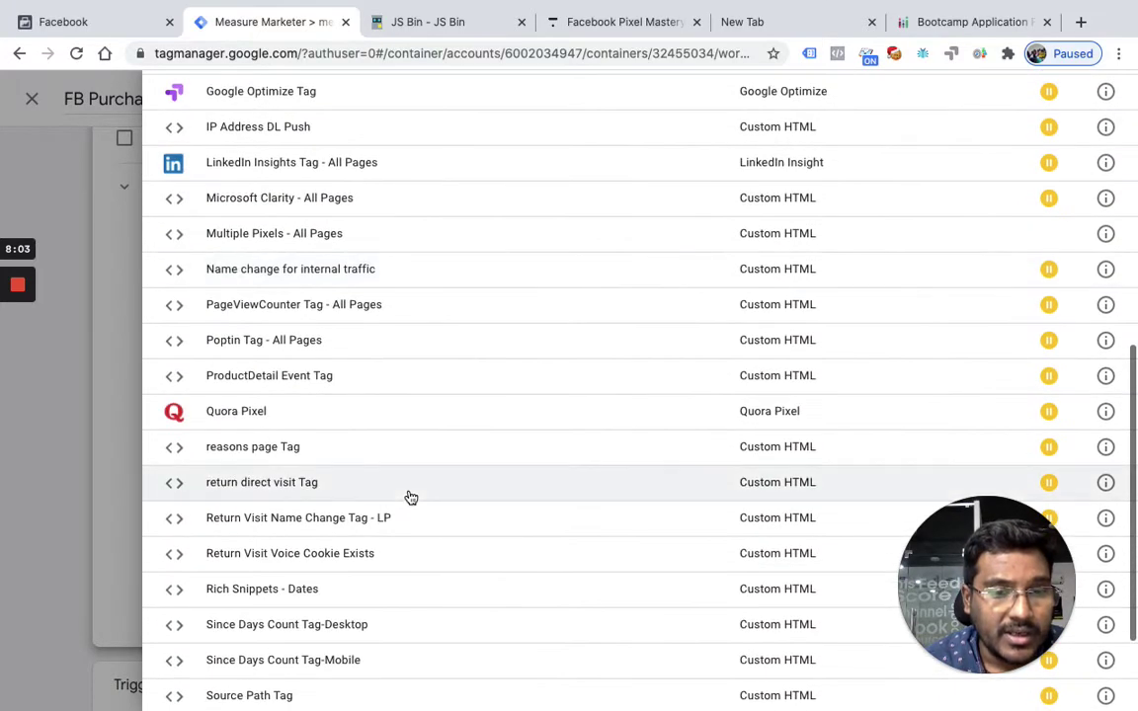
pyautogui.scroll(1, 411, 491)
pyautogui.scroll(3, 432, 410)
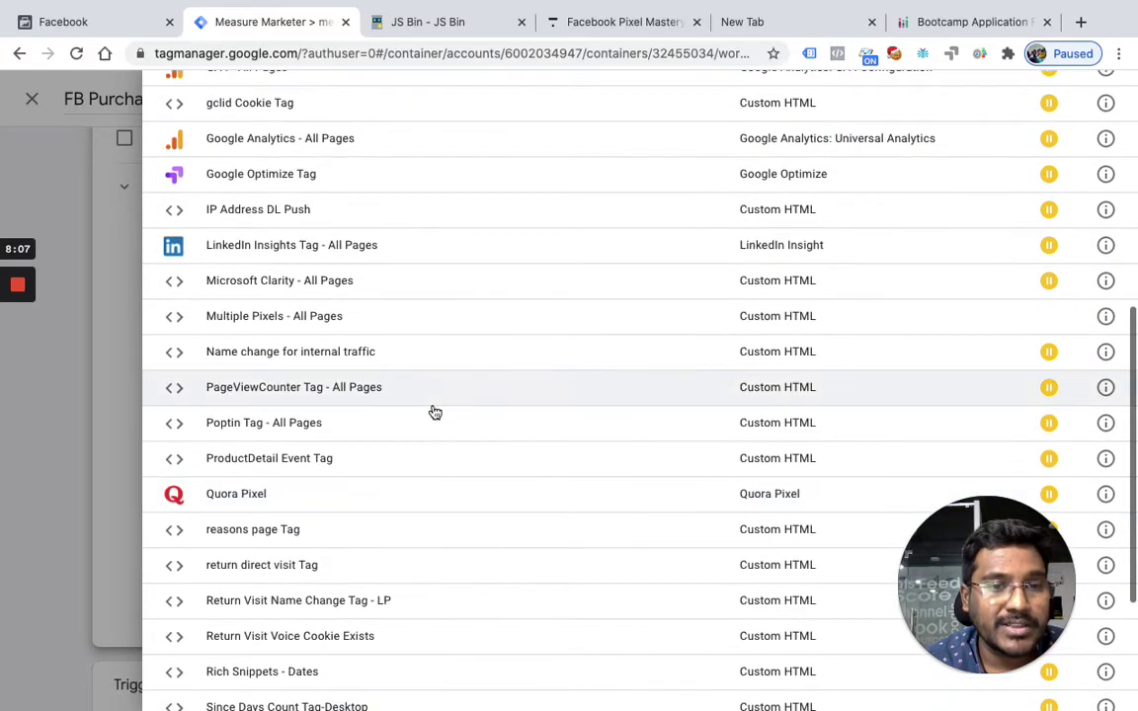
pyautogui.click(384, 393)
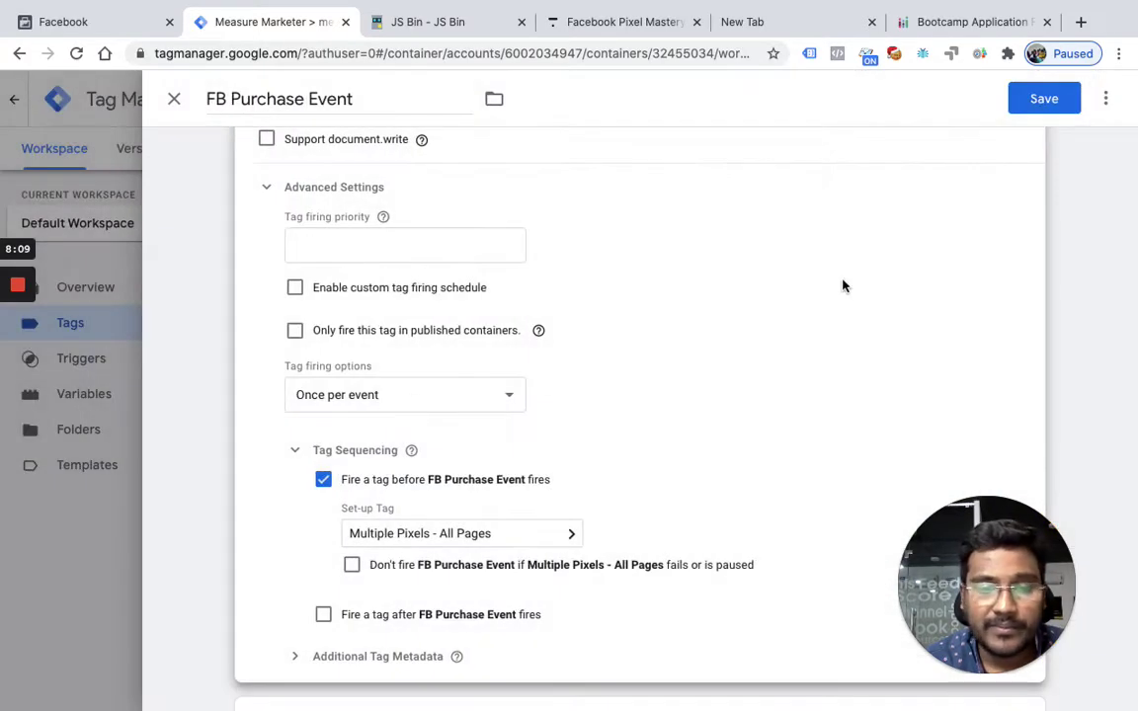
pyautogui.scroll(5, 844, 285)
pyautogui.click(1043, 109)
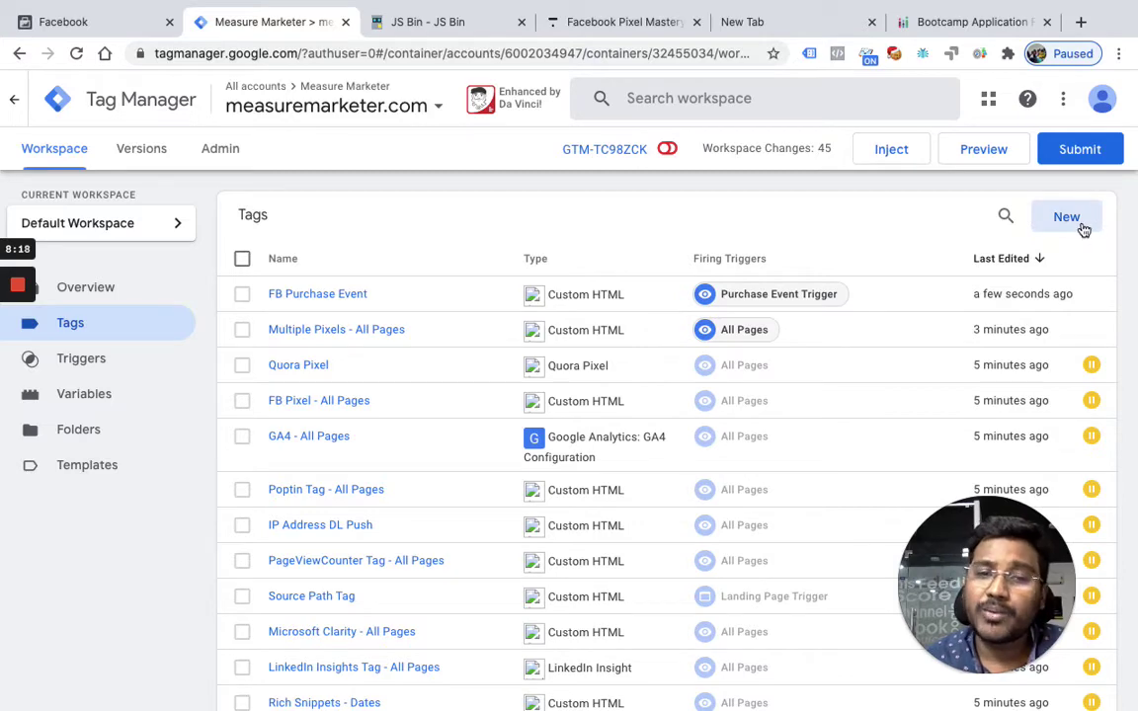
# Step: Create a new tag of the Custom HTML type
pyautogui.click(1066, 217)
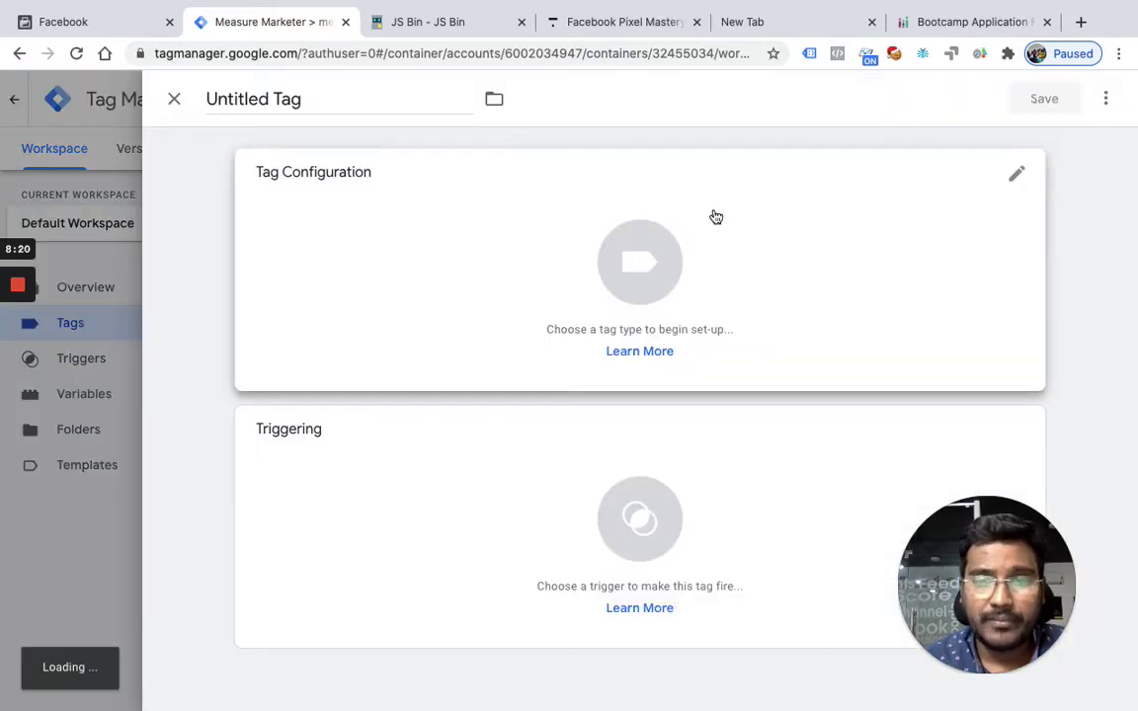
pyautogui.click(639, 260)
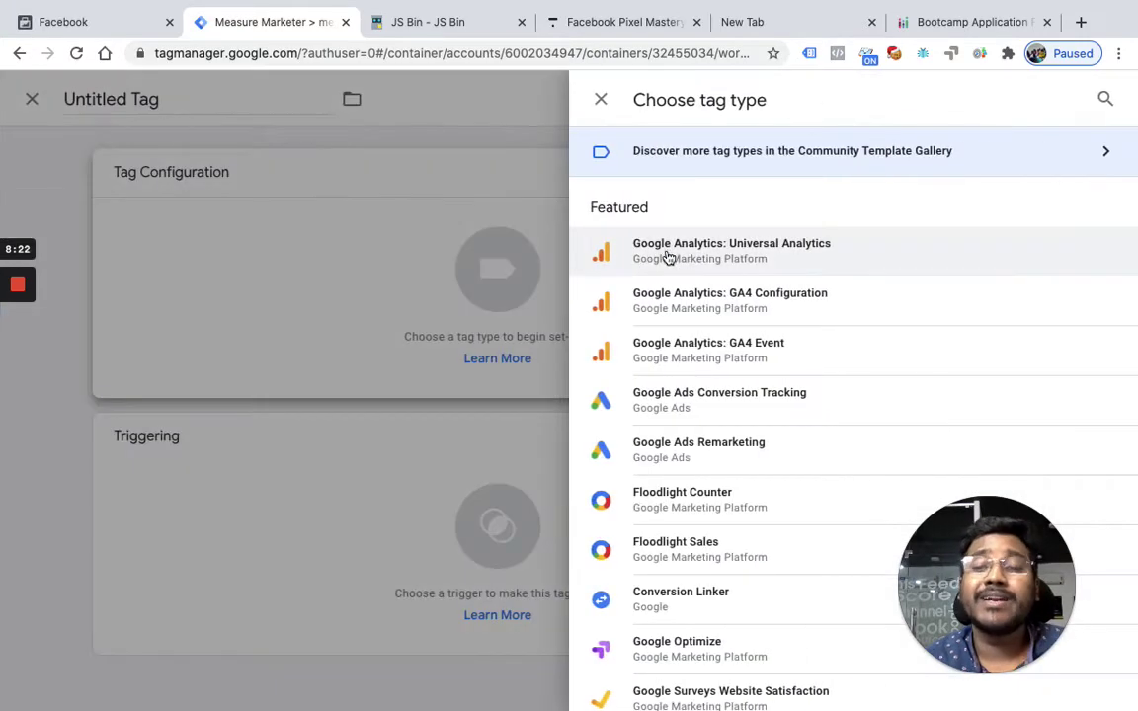
pyautogui.scroll(-3, 663, 399)
pyautogui.scroll(-3, 664, 398)
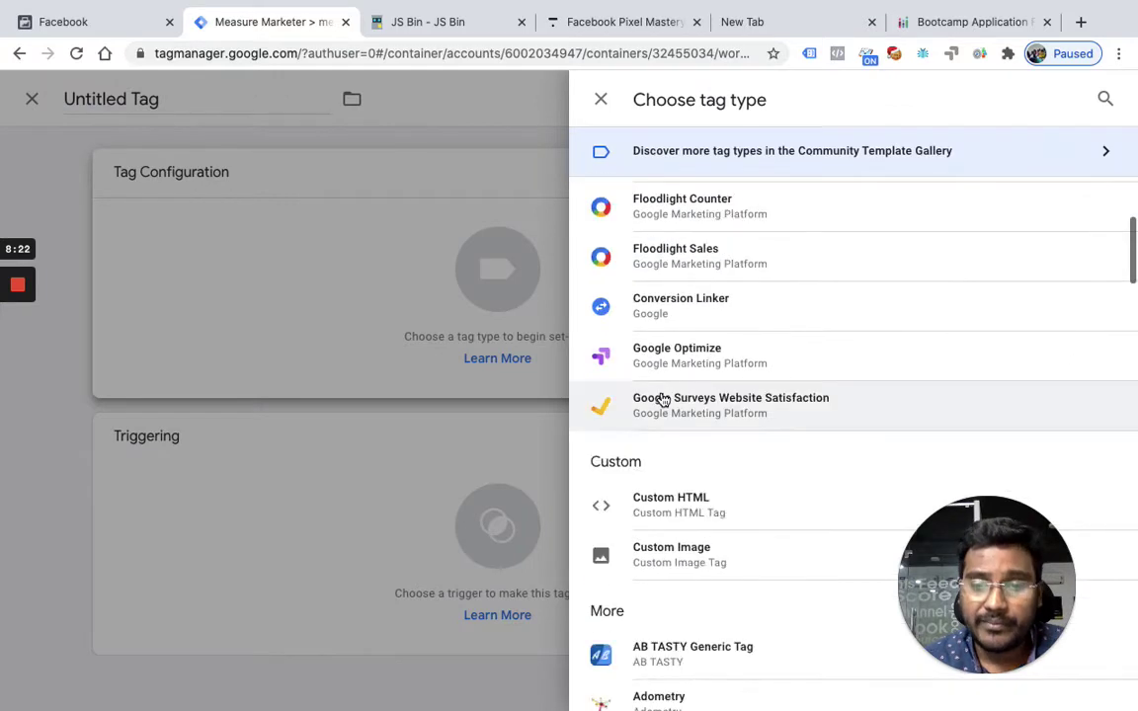
pyautogui.click(668, 505)
pyautogui.click(395, 400)
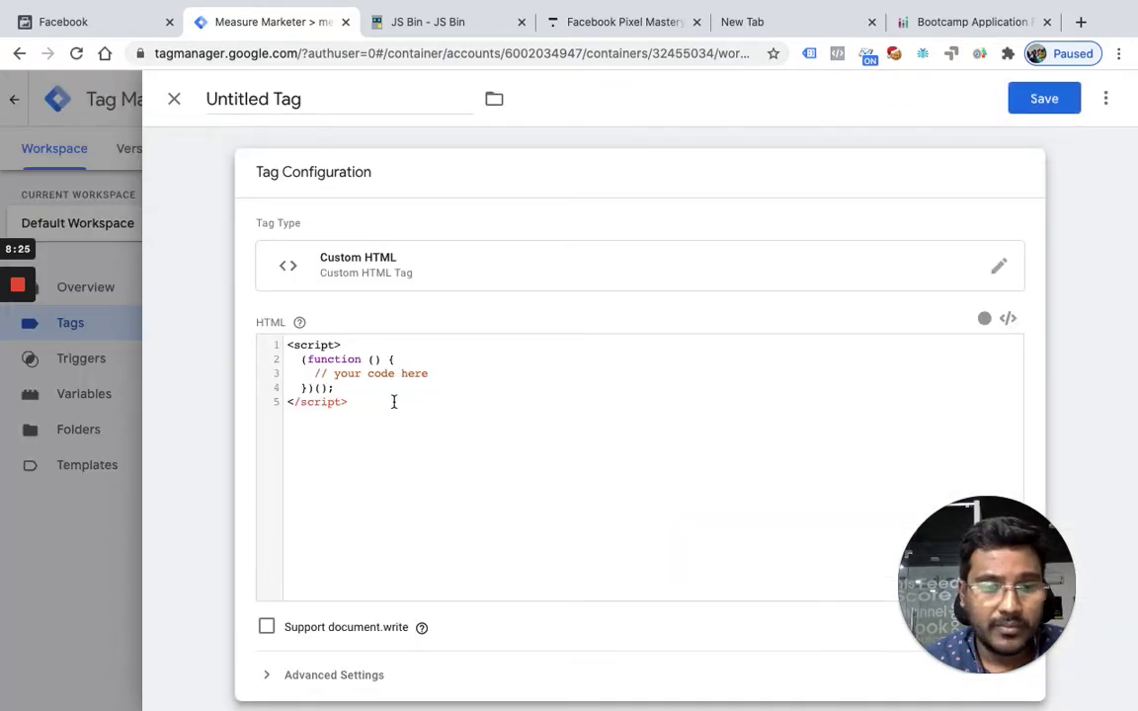
# Step: Replace the placeholder function in the script with the start of an fbq call using 'trackSingleCustom' as its first argument
pyautogui.moveTo(336, 388); pyautogui.dragTo(288, 361)
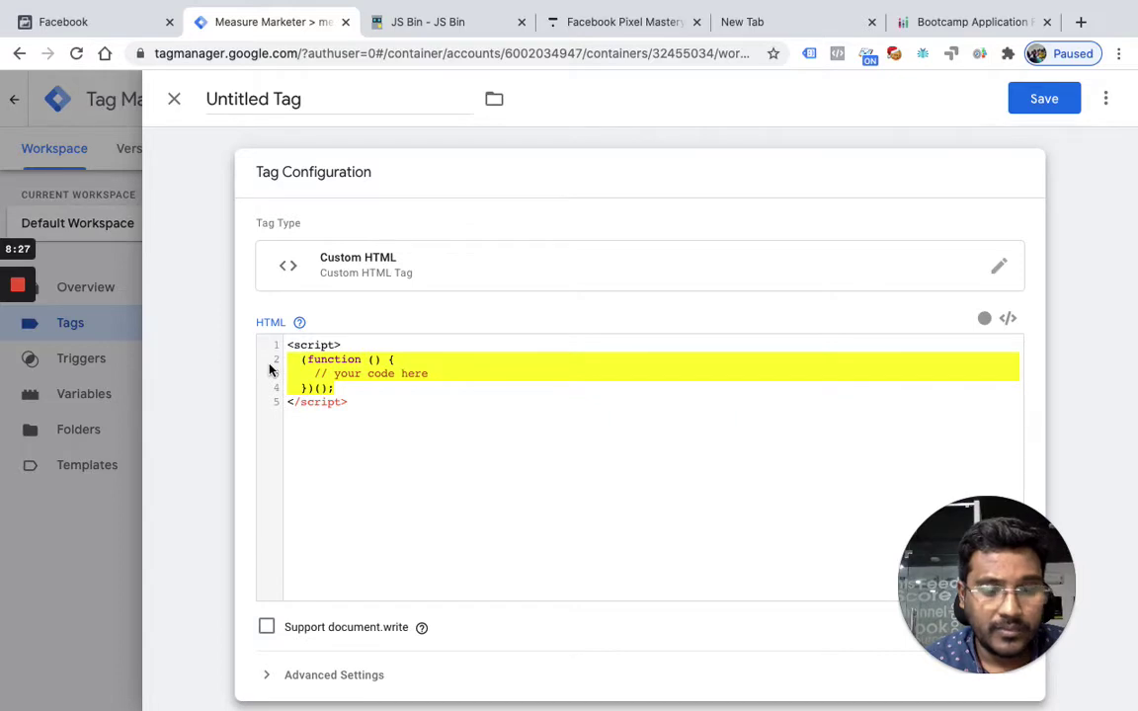
pyautogui.write("fbq('")
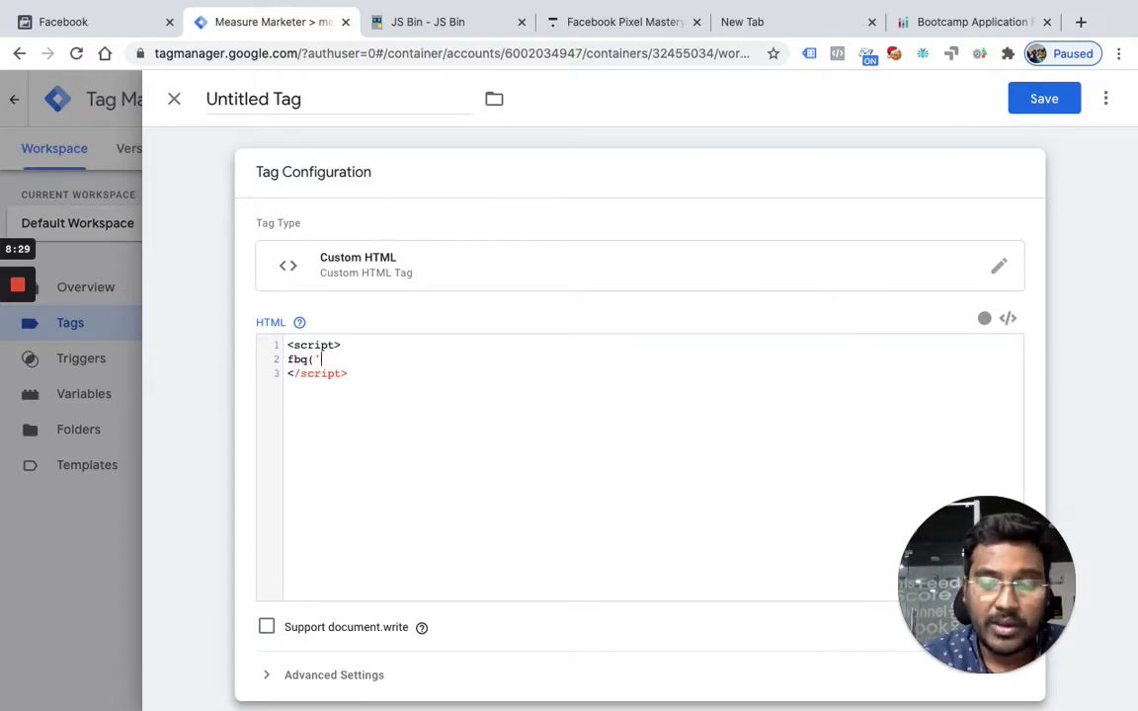
pyautogui.write('trackSingl')
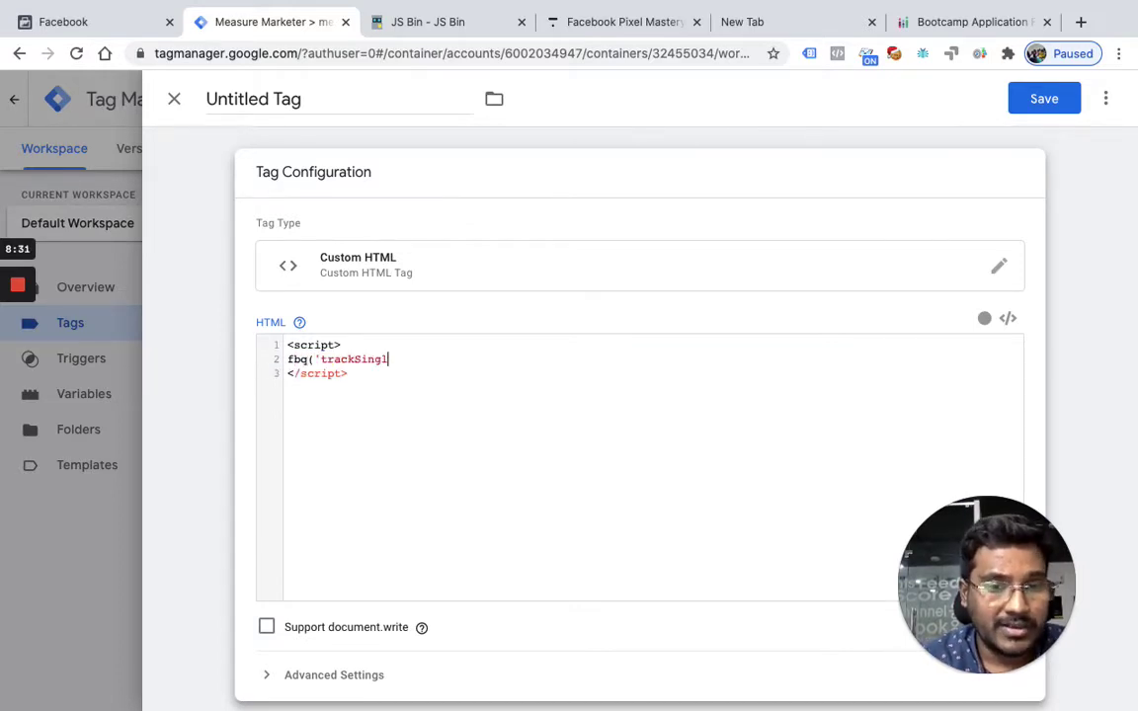
pyautogui.write("eCustom', '")
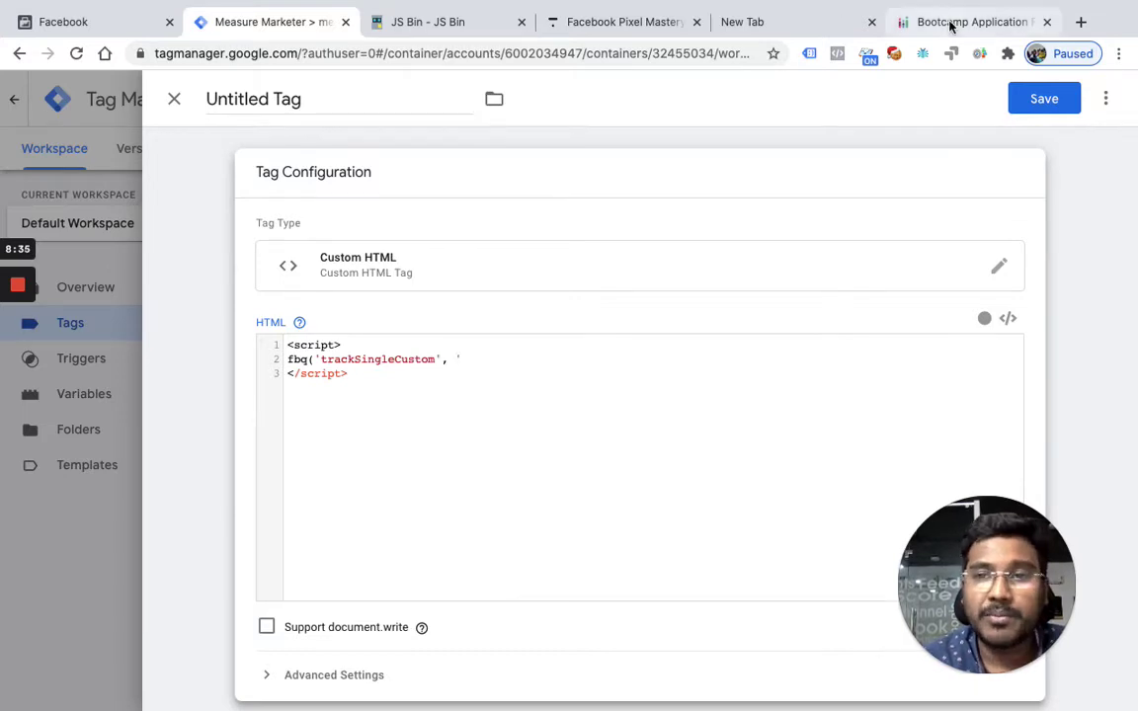
# Step: Copy the poojanidhi pixel ID from the notes in the New Tab page and insert it as the fbq call's second argument
pyautogui.click(751, 22)
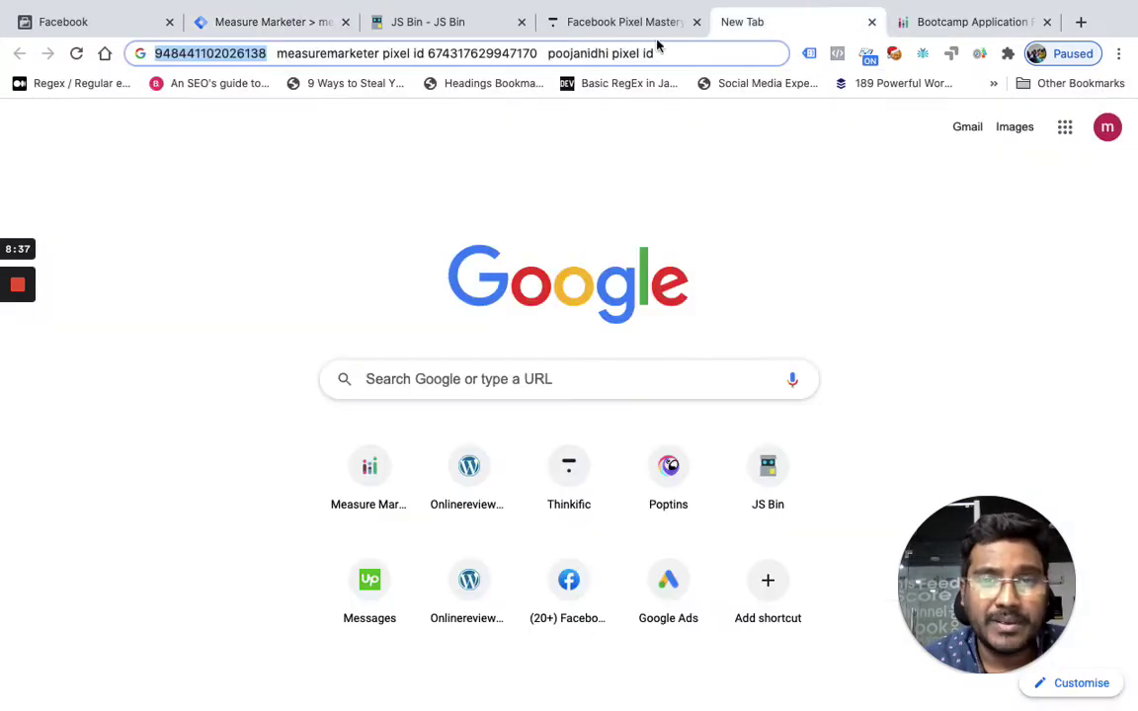
pyautogui.doubleClick(512, 54)
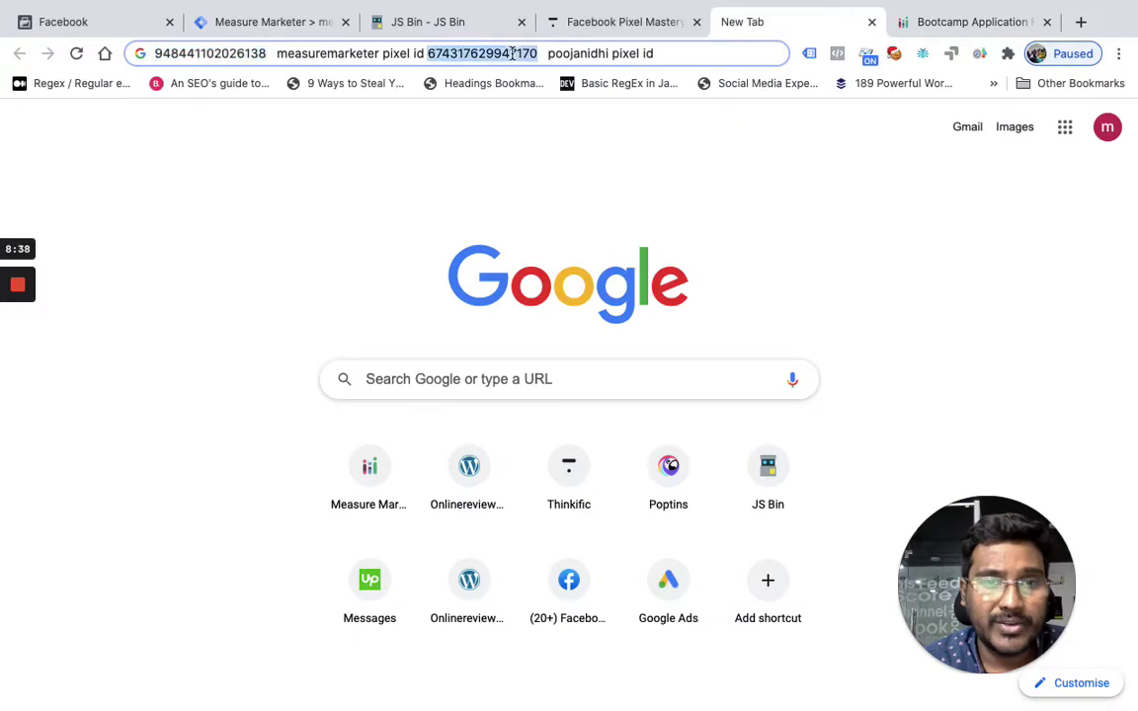
pyautogui.click(294, 21)
pyautogui.hotkey('ctrl', 'v')
pyautogui.write(', ')
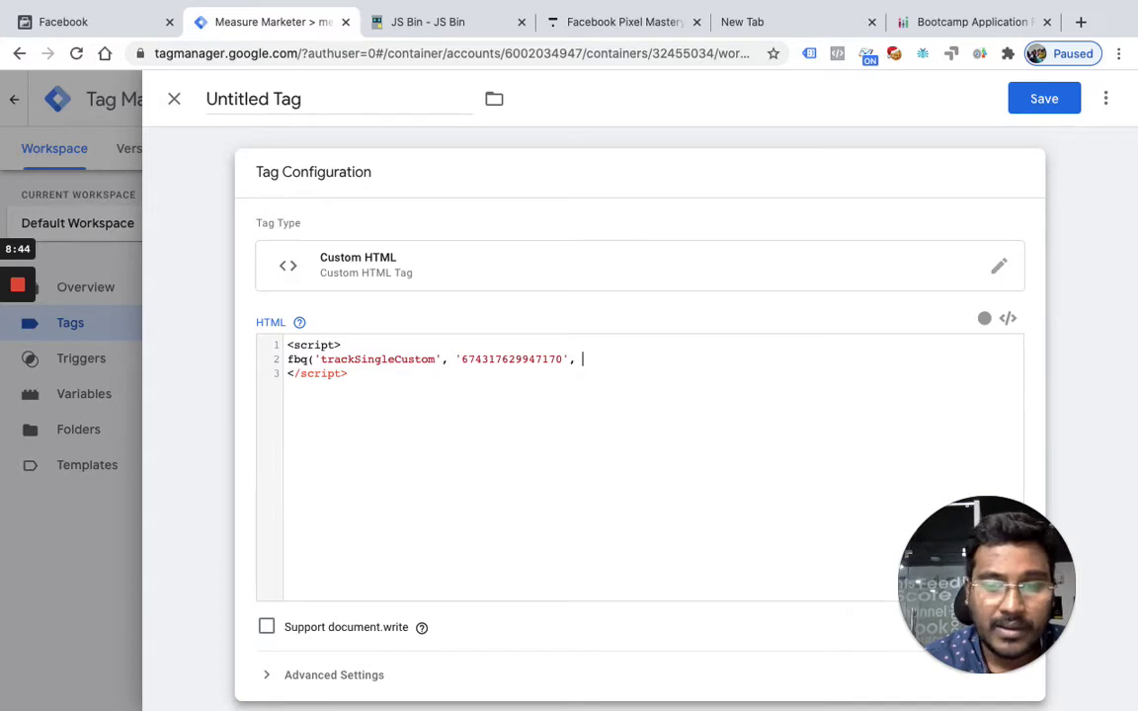
# Step: Complete the trackSingleCustom call with 'ScrollDepth' as the event name, close the statement and review the code
pyautogui.write("'Scroll")
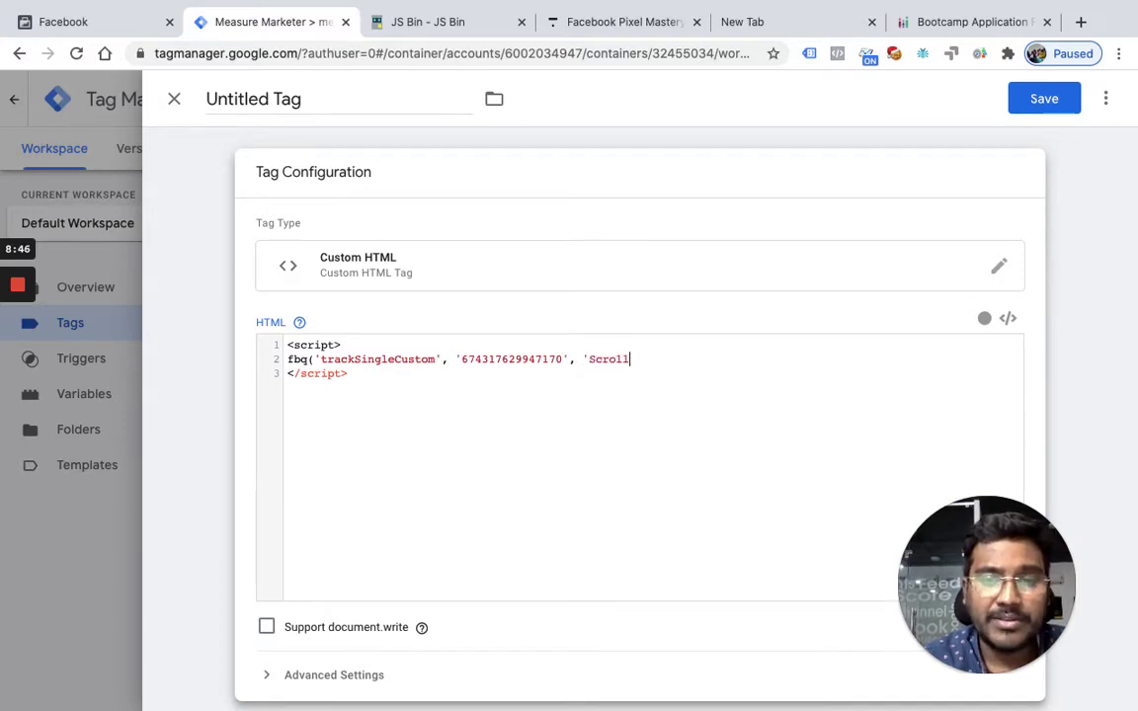
pyautogui.write("Depth'")
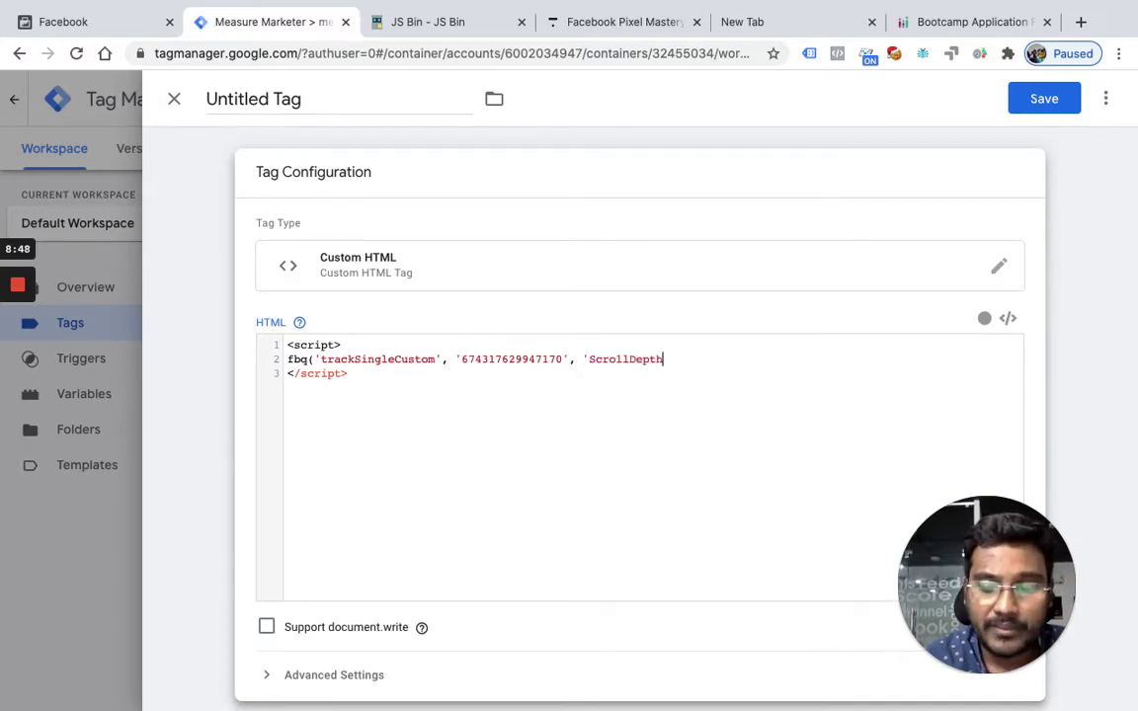
pyautogui.write(');')
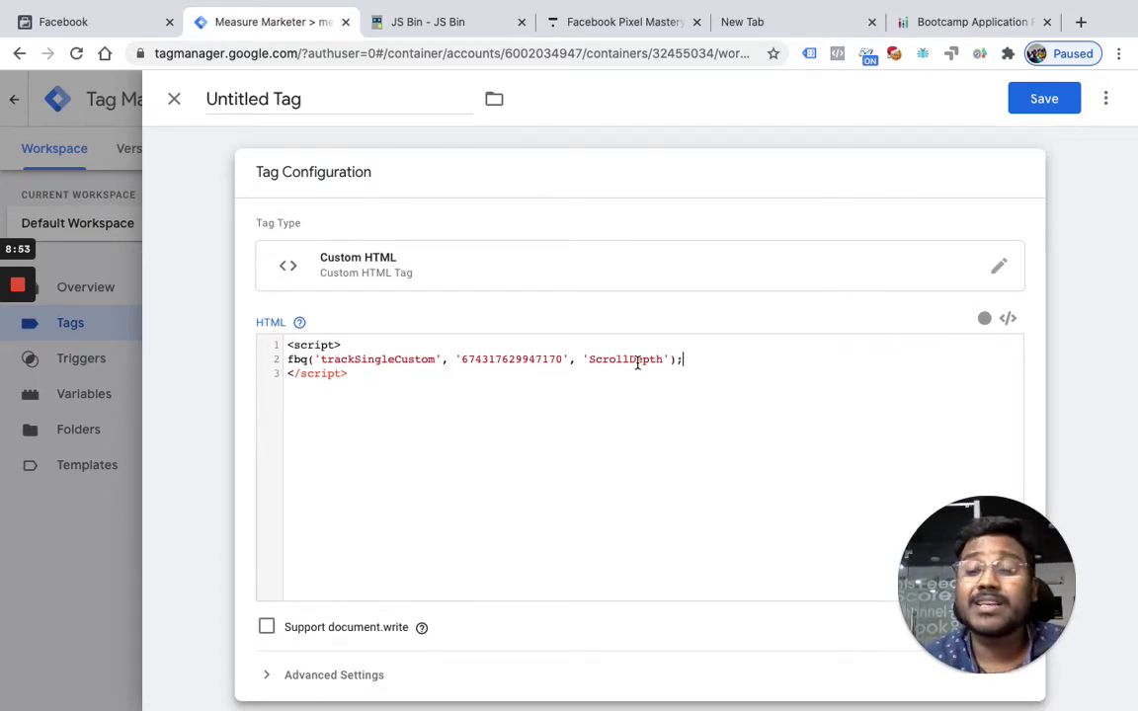
pyautogui.doubleClick(636, 362)
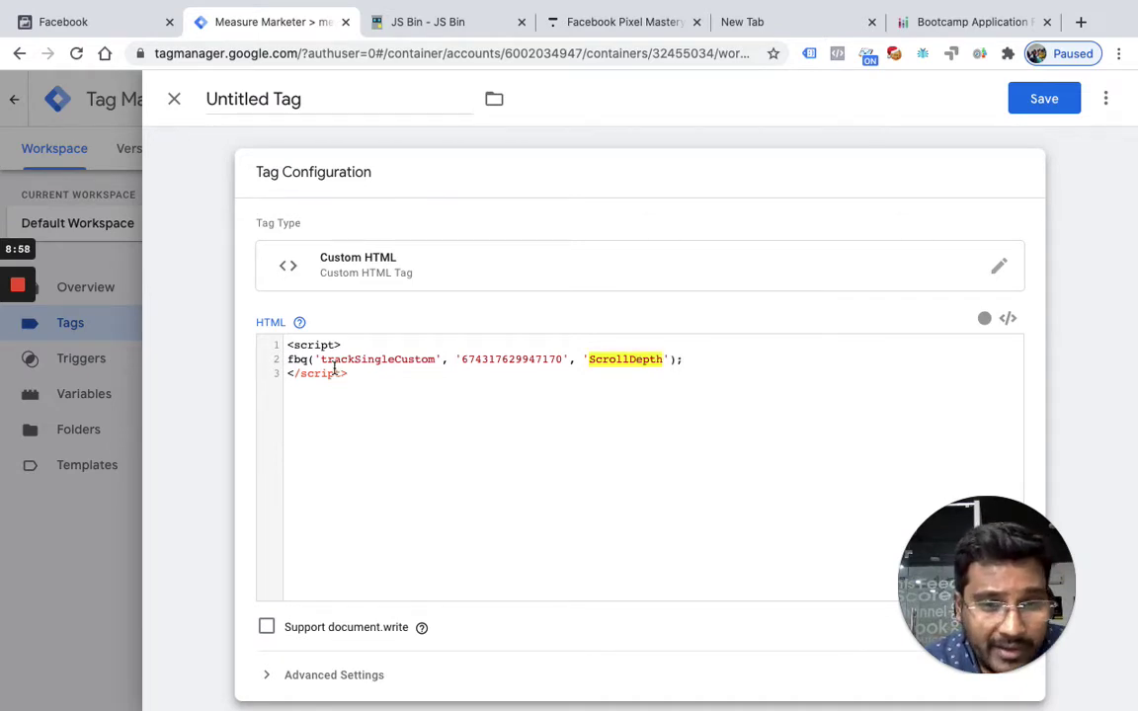
pyautogui.scroll(5, 446, 369)
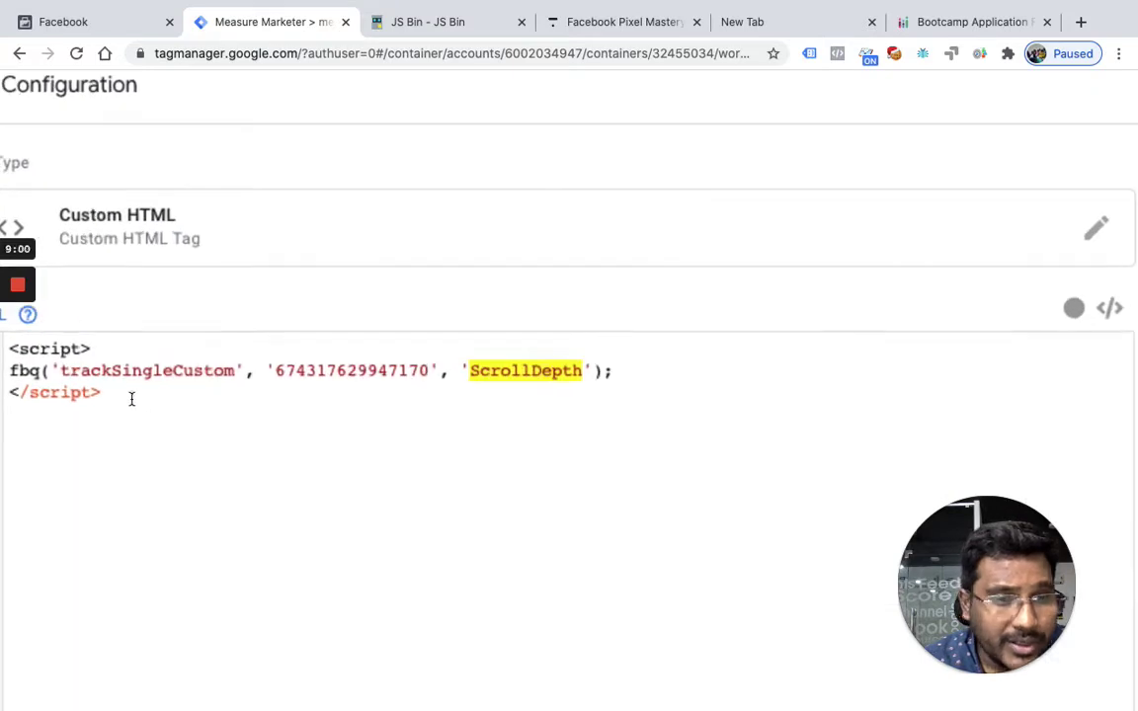
pyautogui.scroll(-1, 218, 393)
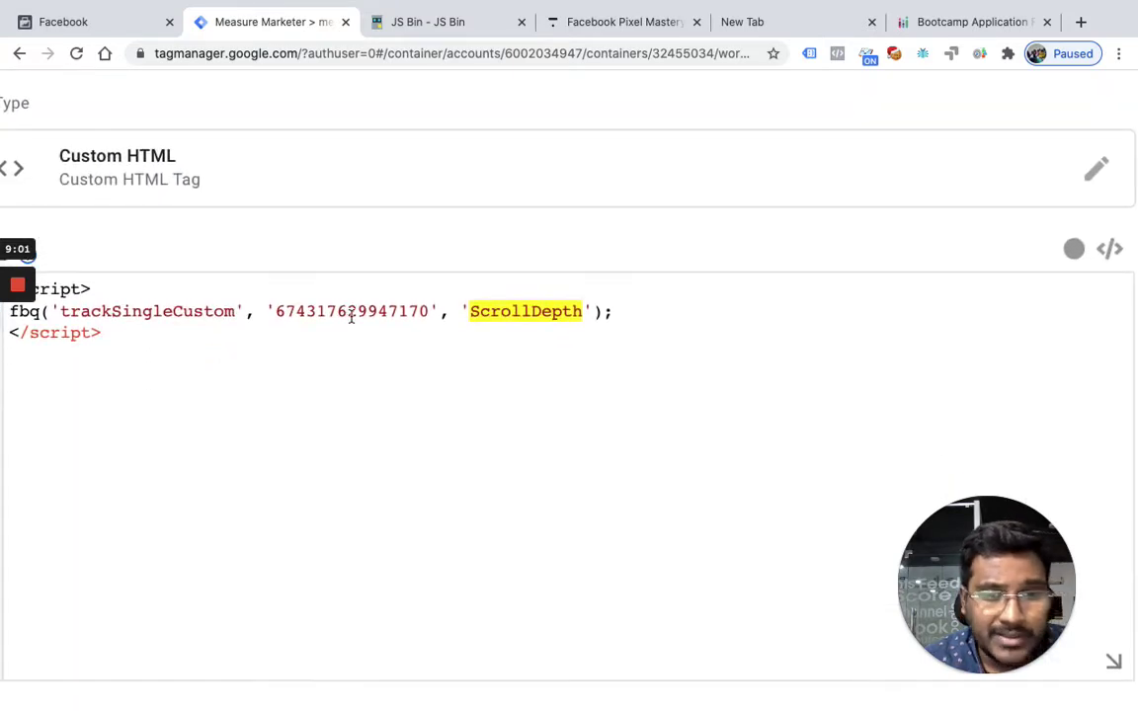
pyautogui.scroll(-5, 449, 388)
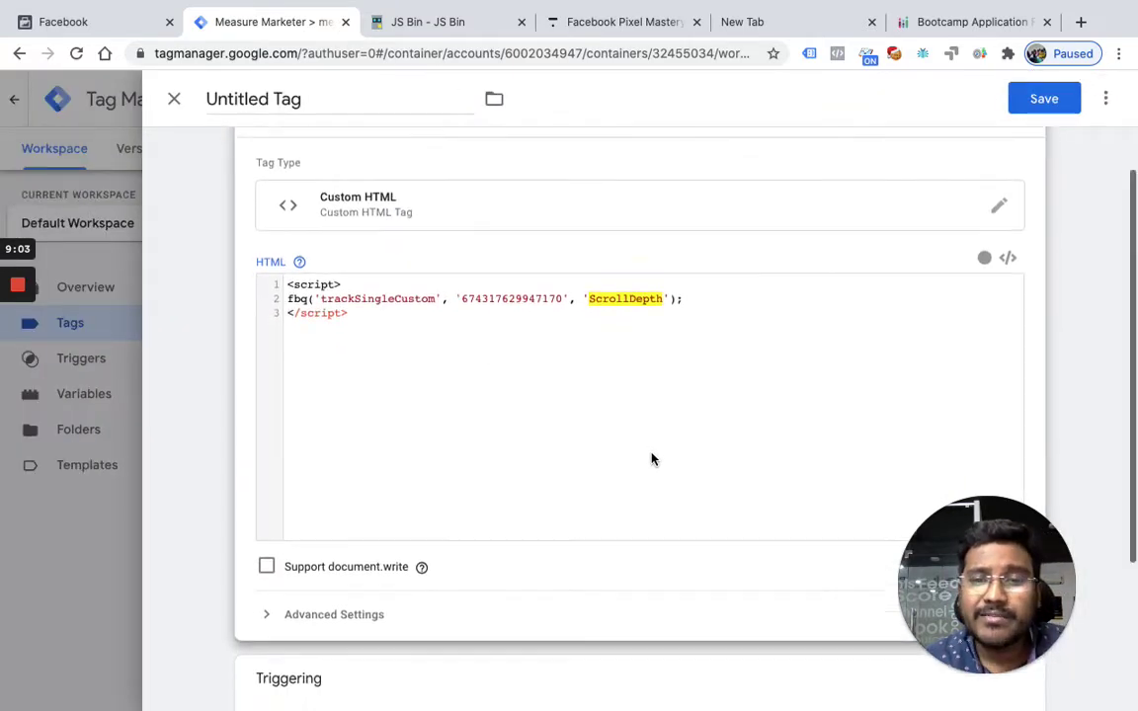
# Step: Enable firing a set-up tag before this tag in the tag sequencing part of its advanced settings
pyautogui.scroll(-3, 651, 458)
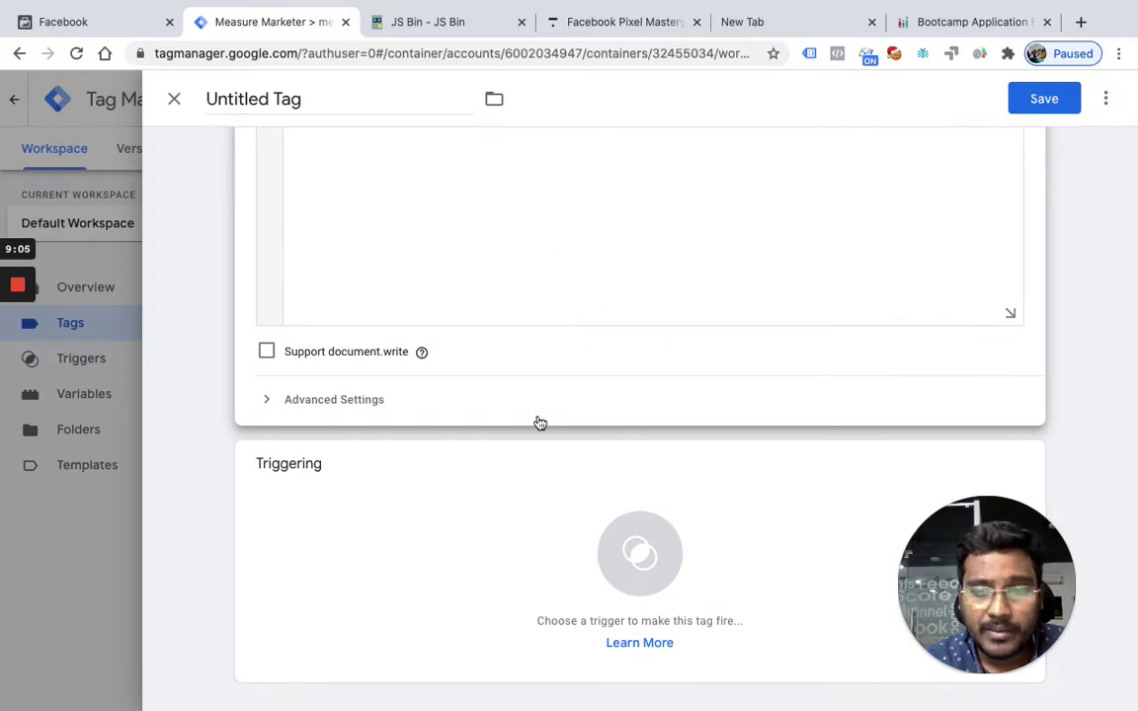
pyautogui.click(538, 422)
pyautogui.scroll(-2, 467, 454)
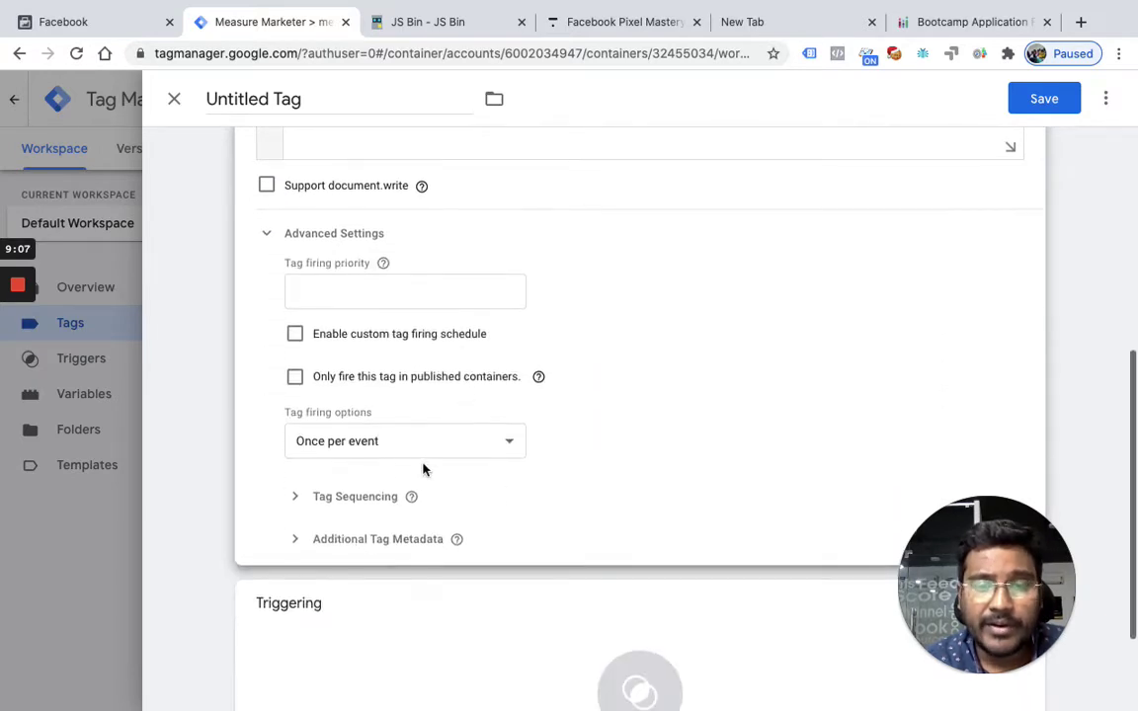
pyautogui.click(356, 497)
pyautogui.scroll(-2, 341, 501)
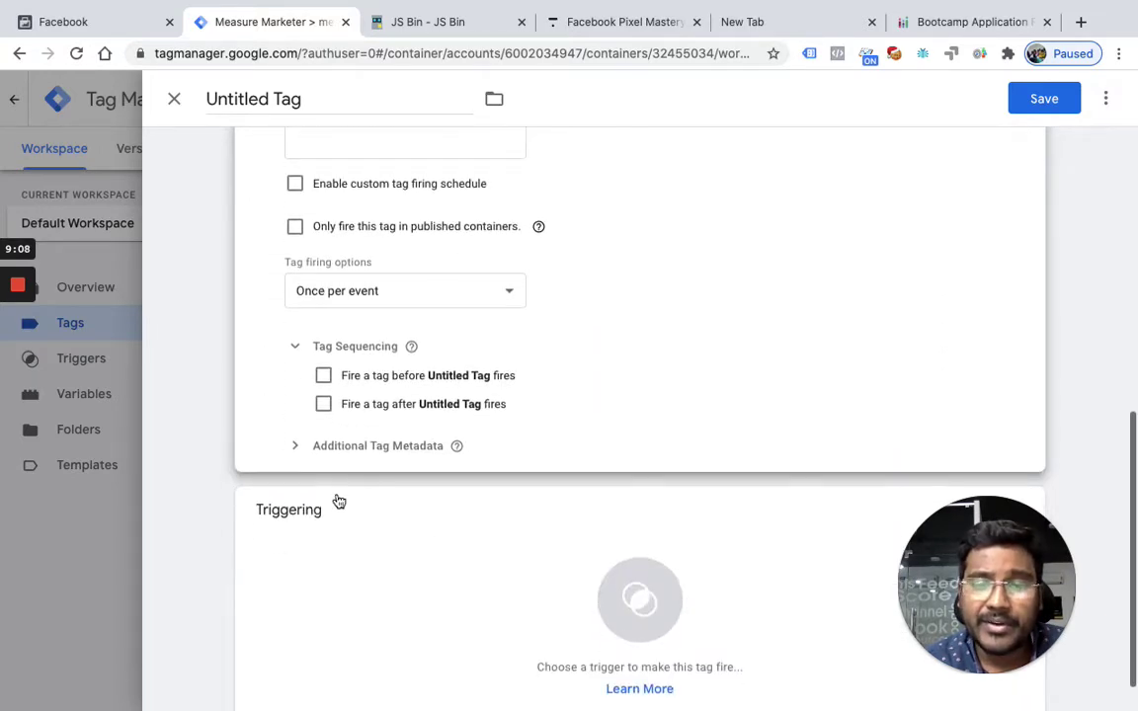
pyautogui.click(324, 376)
# Step: Choose Multiple Pixels - All Pages as the set-up tag that fires before this one
pyautogui.click(399, 431)
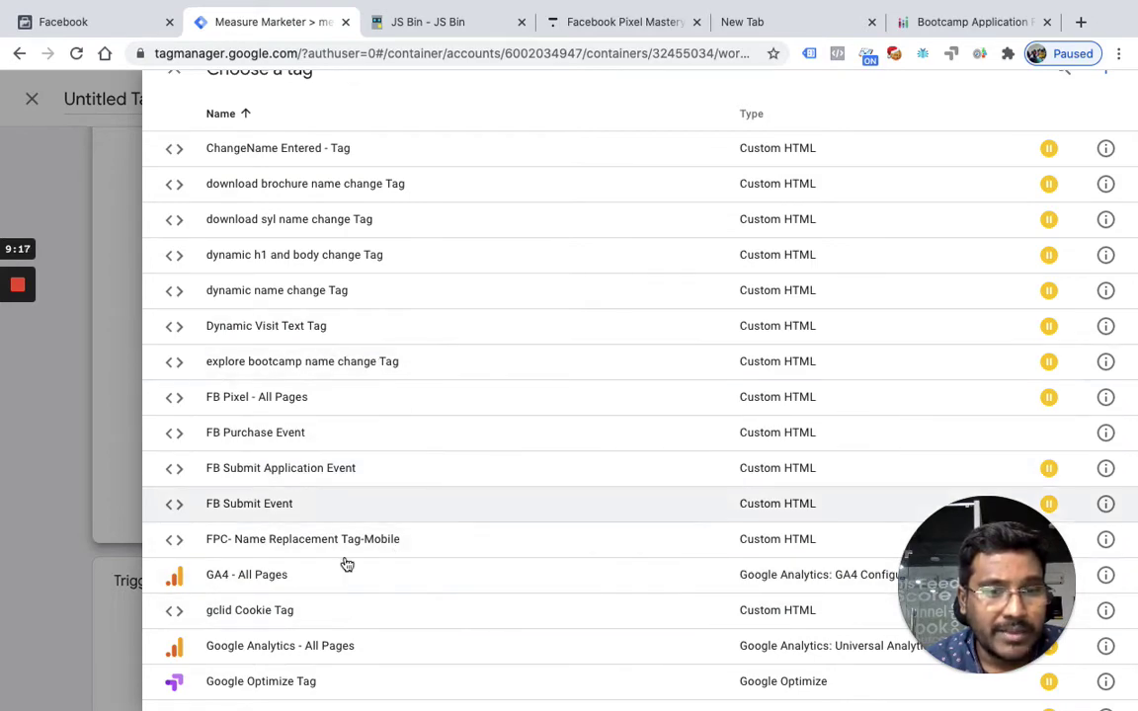
pyautogui.scroll(-5, 334, 538)
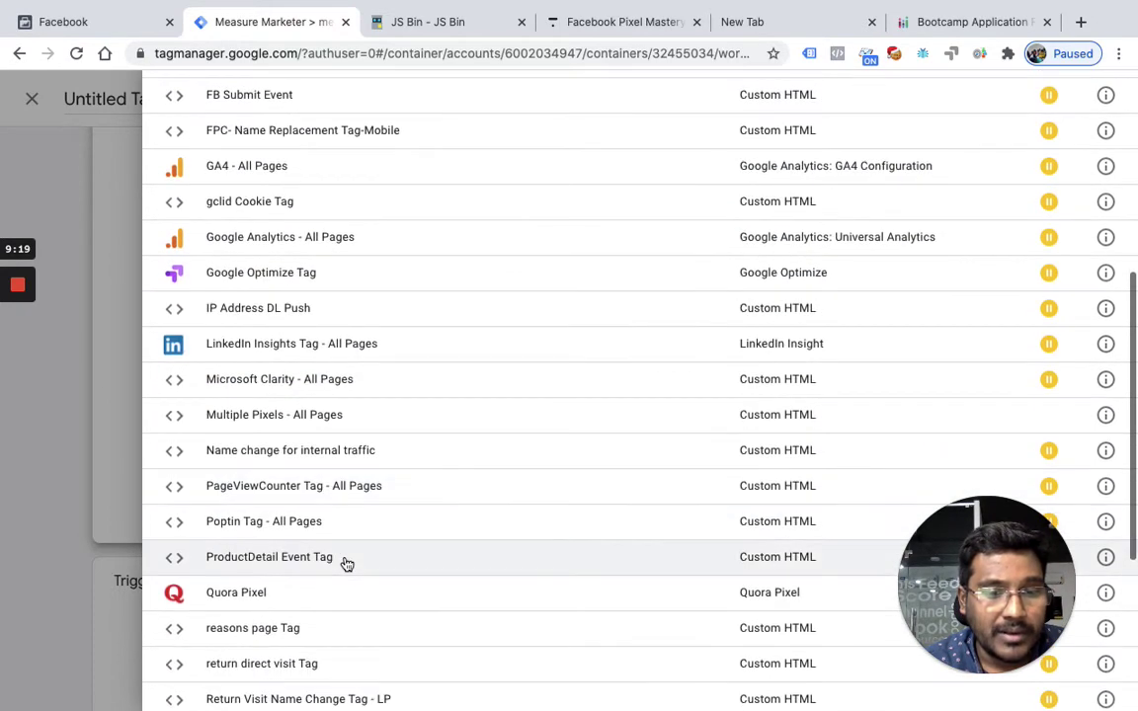
pyautogui.scroll(-3, 356, 597)
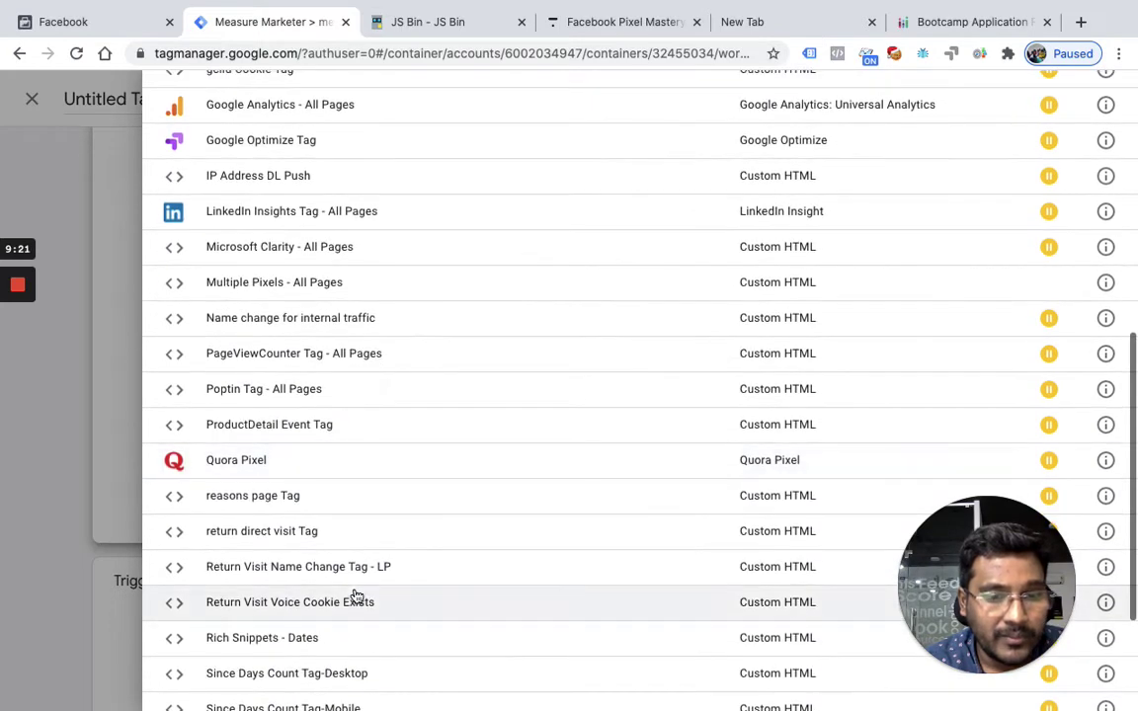
pyautogui.scroll(-4, 356, 595)
pyautogui.scroll(5, 356, 596)
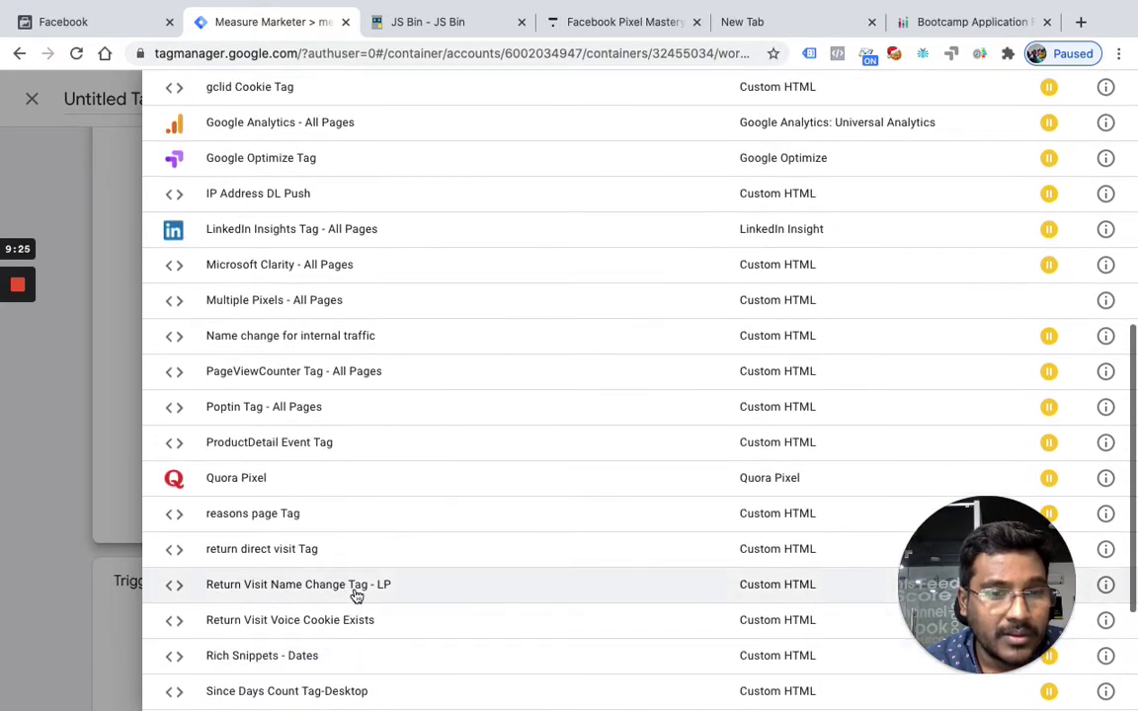
pyautogui.scroll(5, 357, 595)
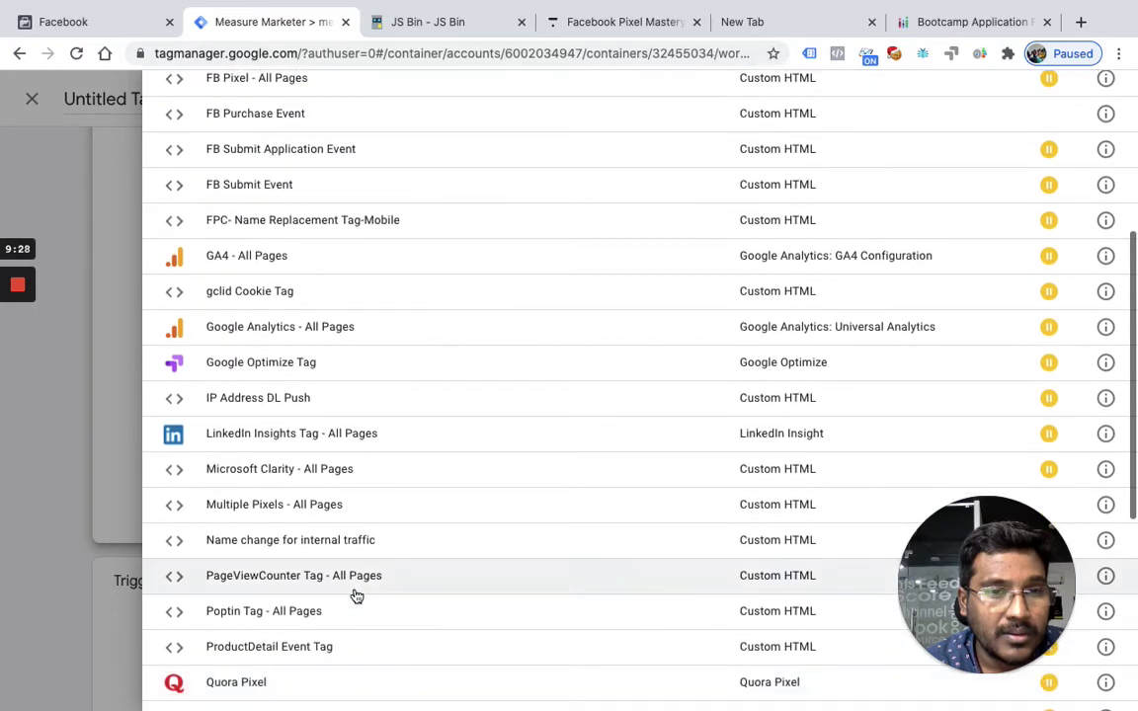
pyautogui.scroll(8, 357, 596)
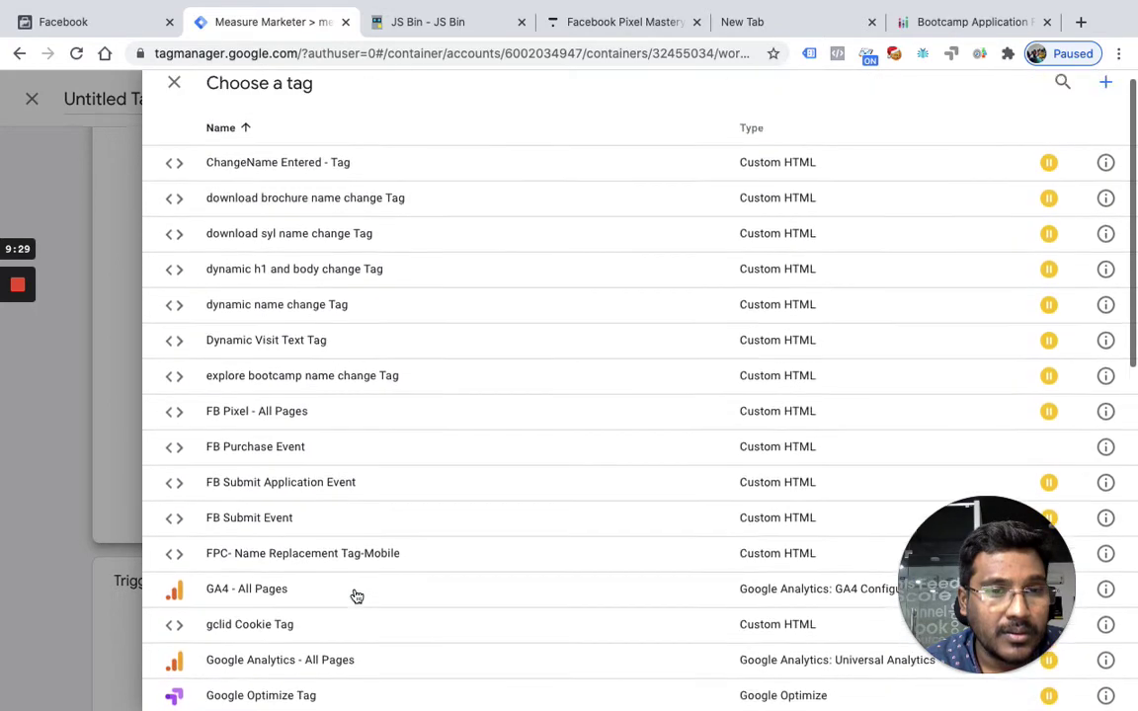
pyautogui.scroll(-3, 357, 595)
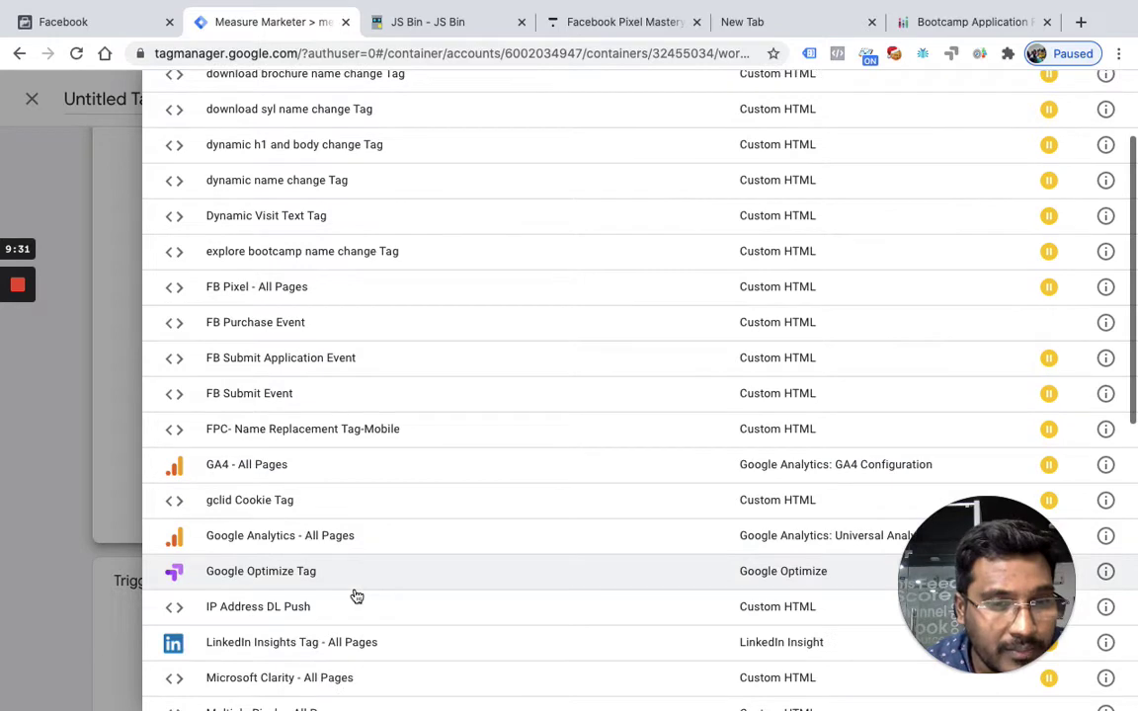
pyautogui.scroll(-4, 426, 612)
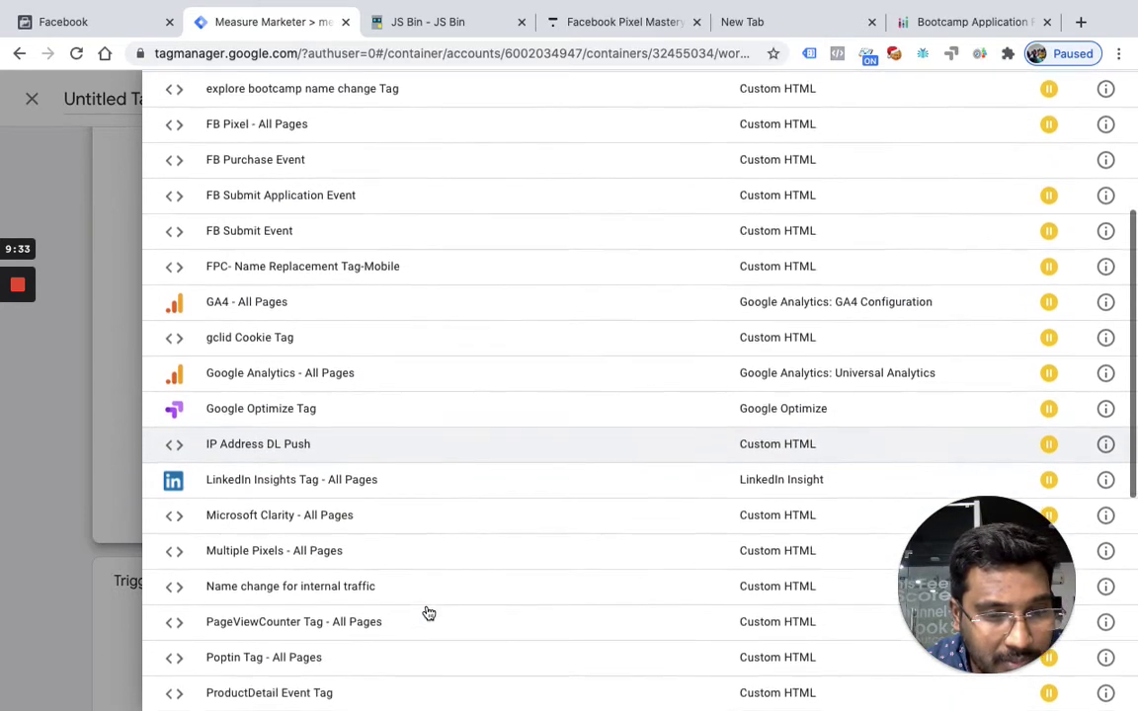
pyautogui.scroll(-1, 426, 612)
pyautogui.click(396, 527)
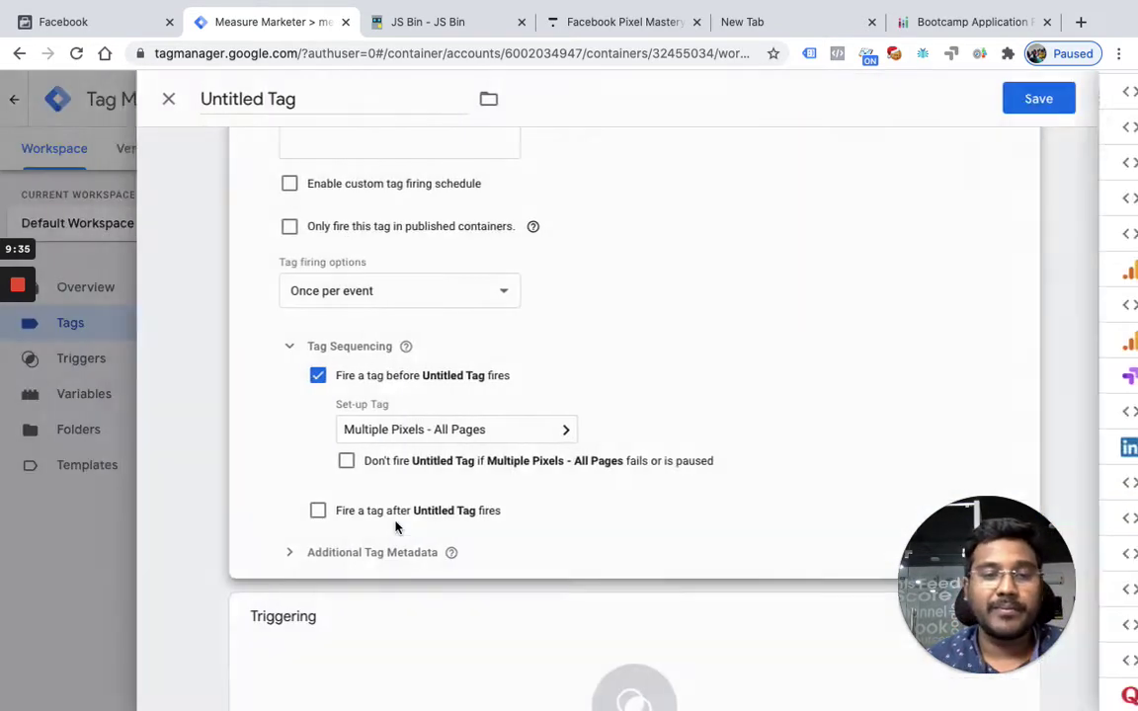
# Step: Add the existing Scroll 100% Submission Page trigger as the tag's firing trigger
pyautogui.scroll(-3, 713, 437)
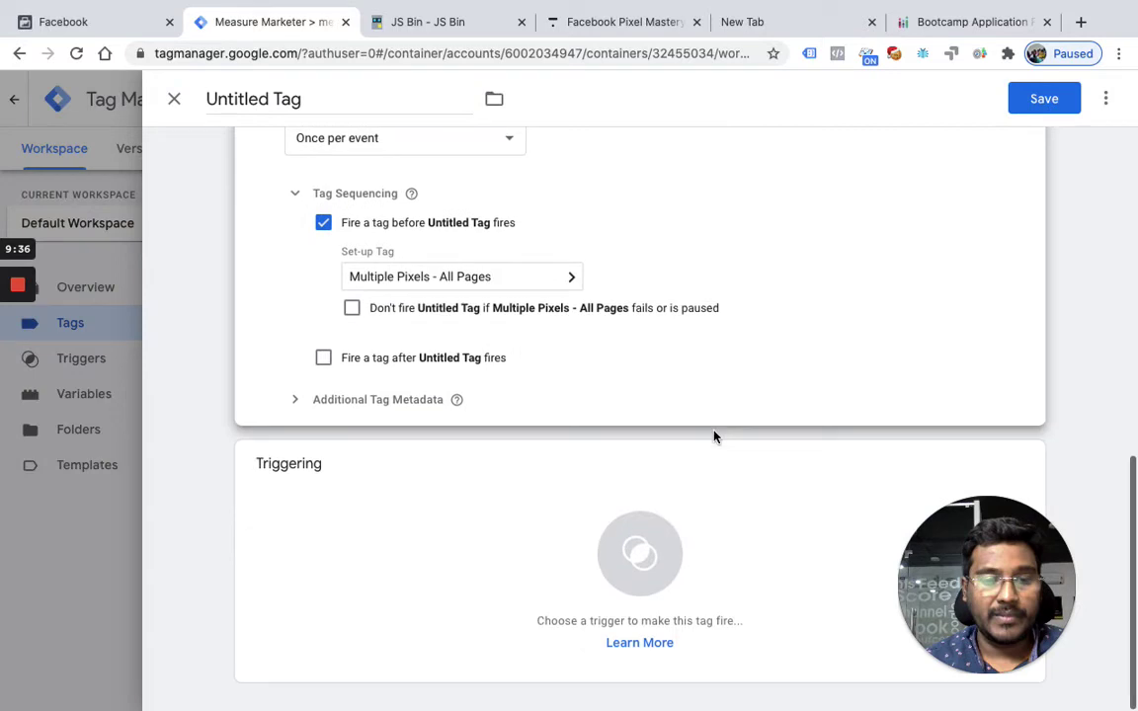
pyautogui.click(657, 549)
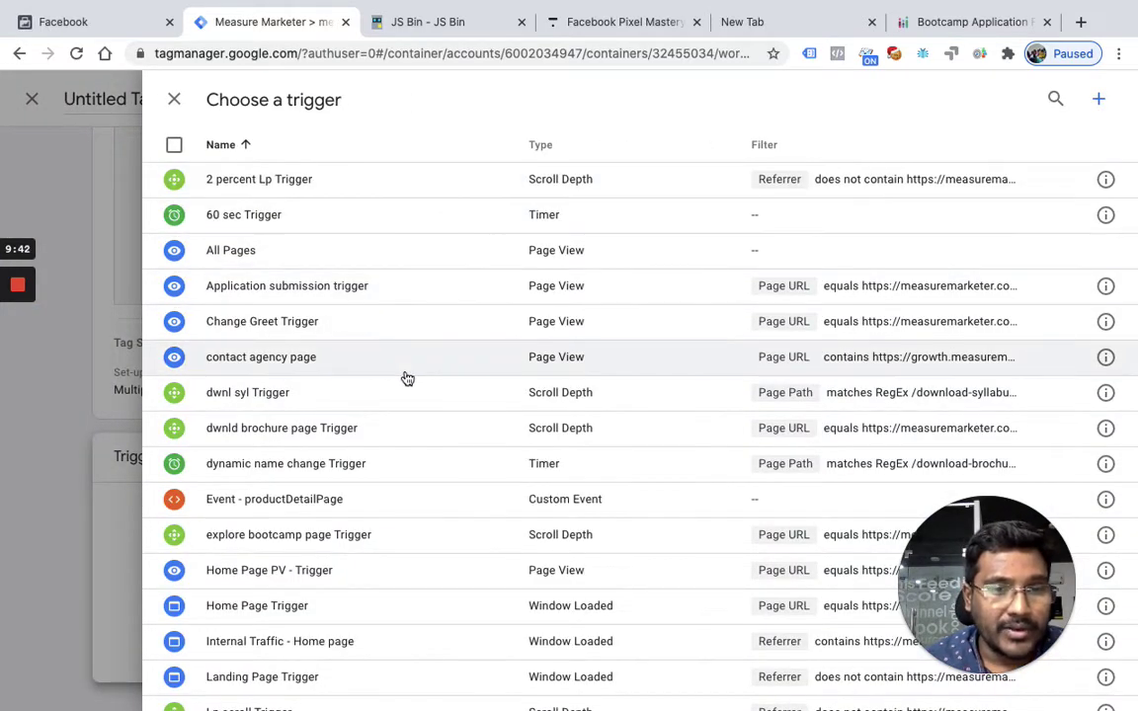
pyautogui.scroll(-3, 407, 378)
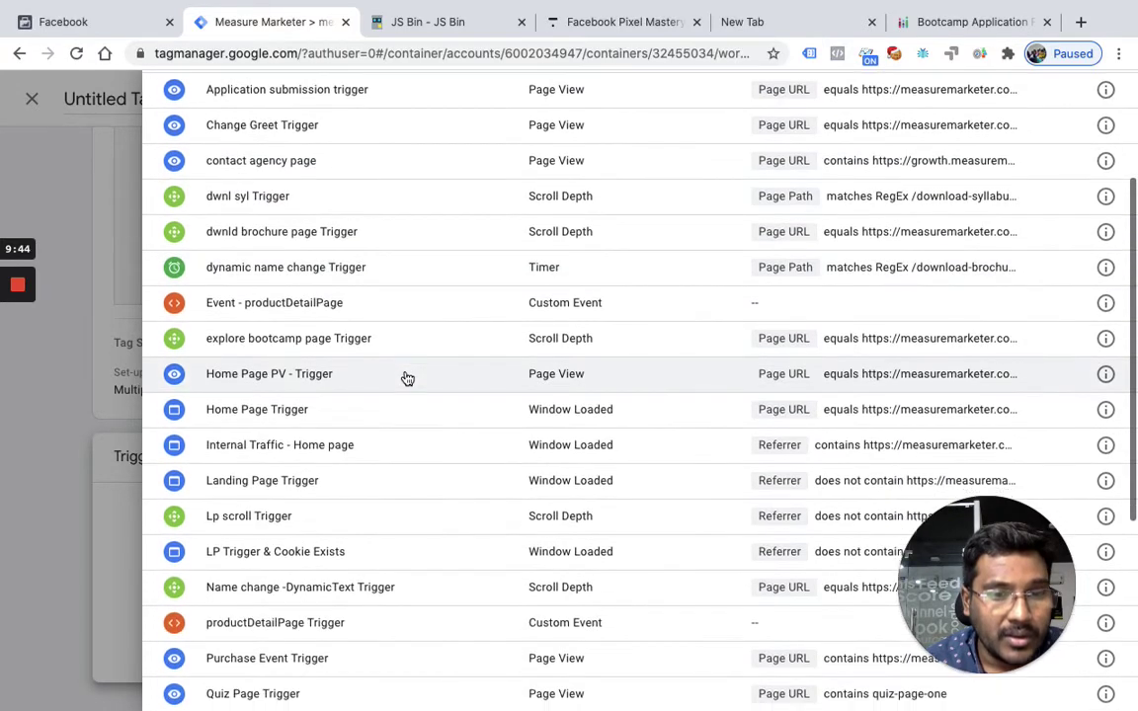
pyautogui.scroll(-6, 407, 378)
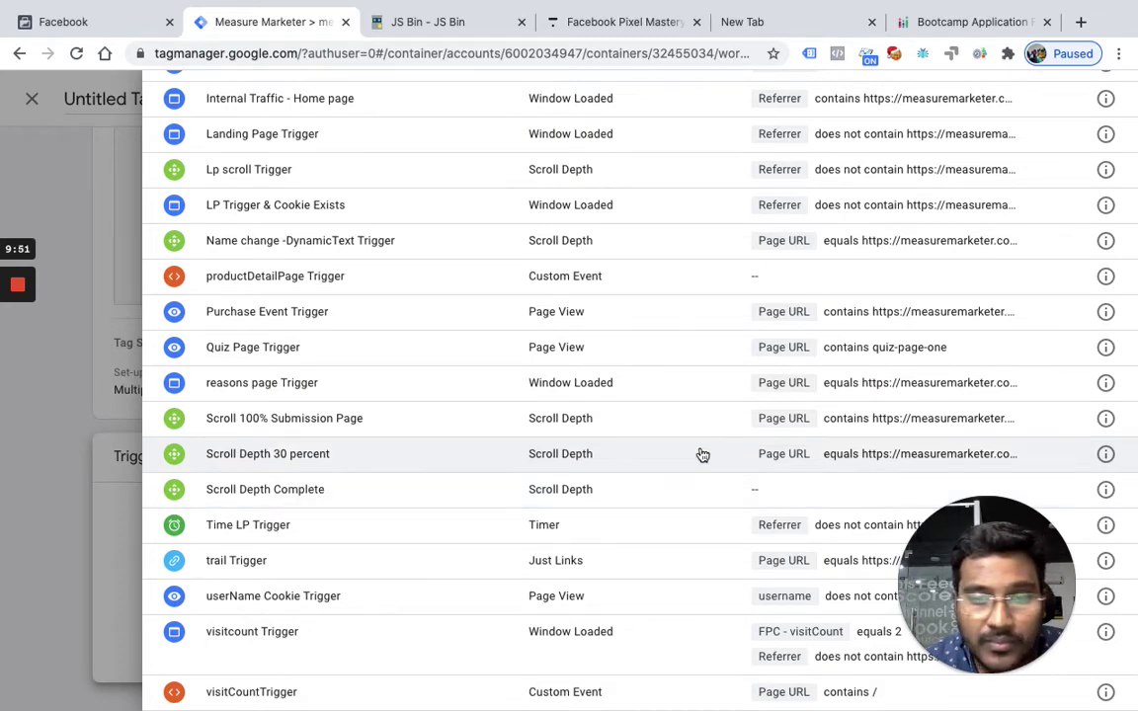
pyautogui.scroll(4, 701, 454)
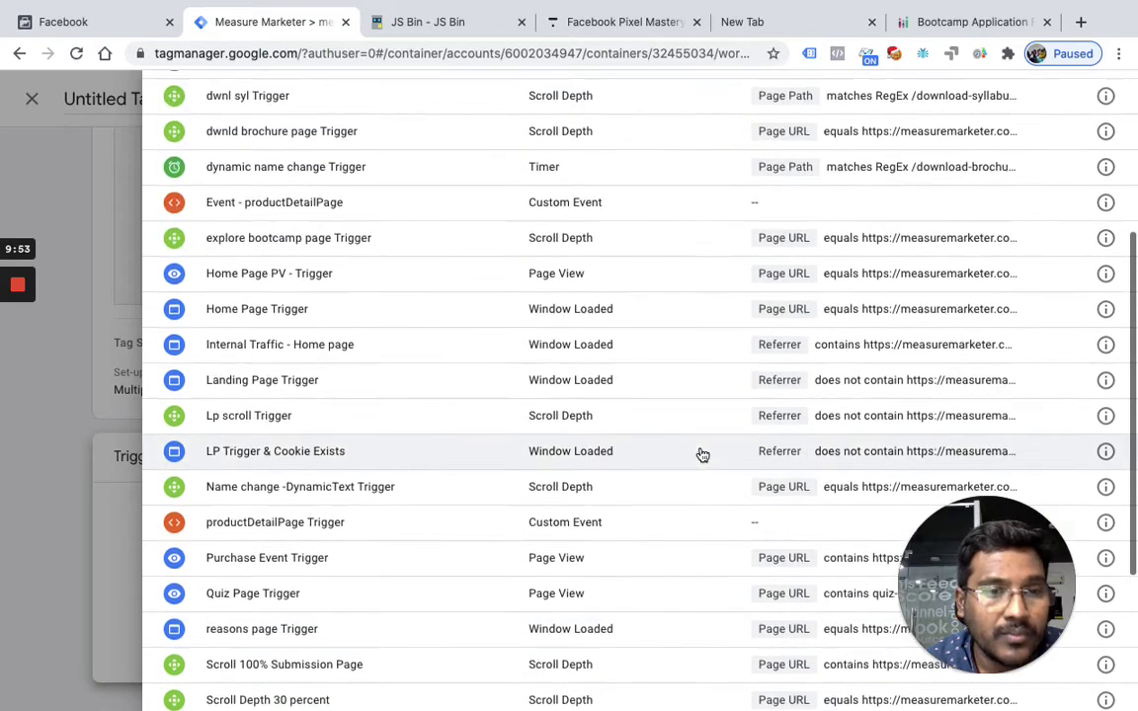
pyautogui.scroll(4, 702, 454)
pyautogui.scroll(2, 701, 454)
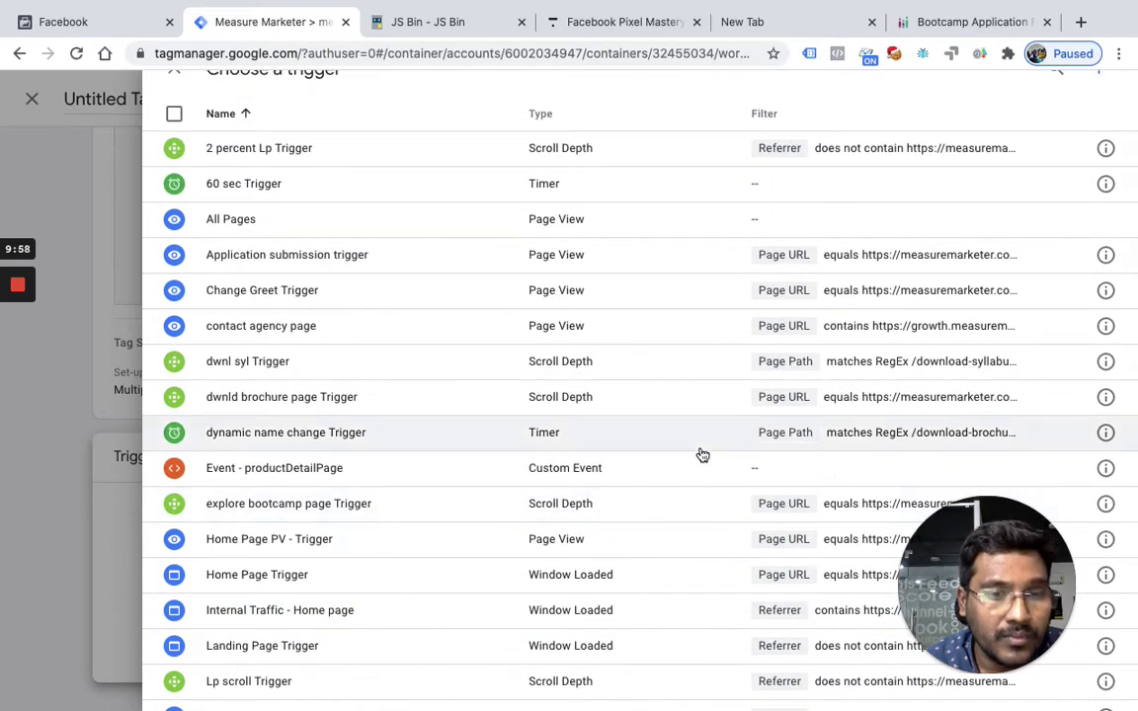
pyautogui.scroll(-6, 701, 454)
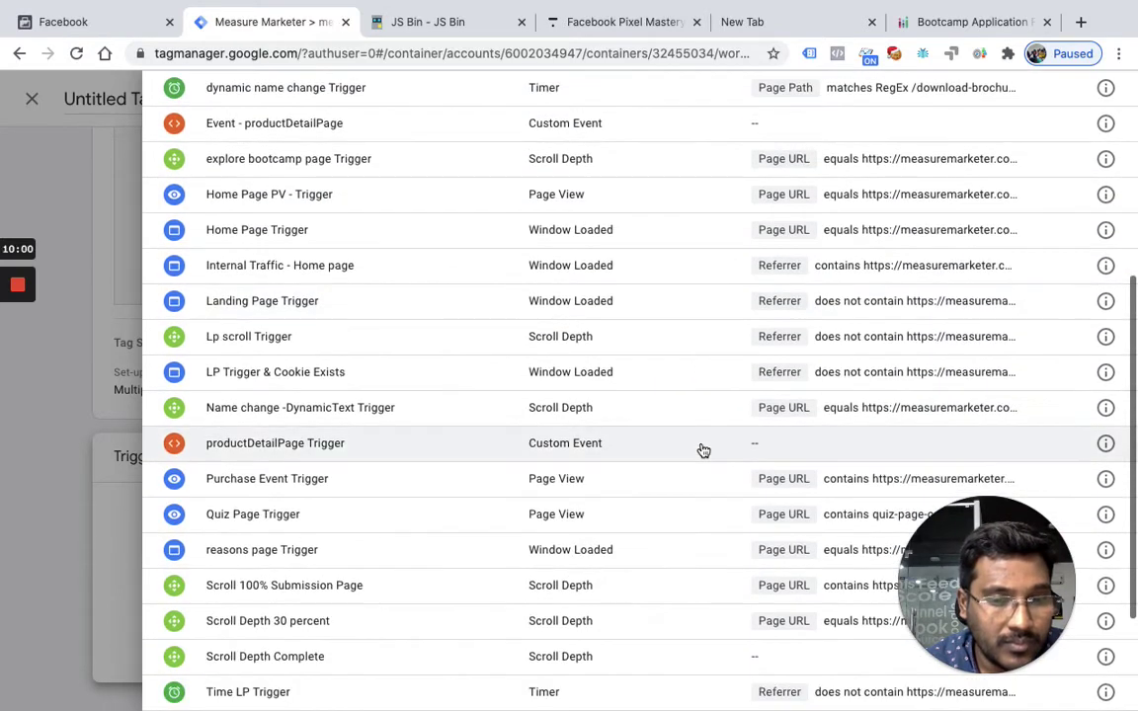
pyautogui.scroll(-3, 701, 449)
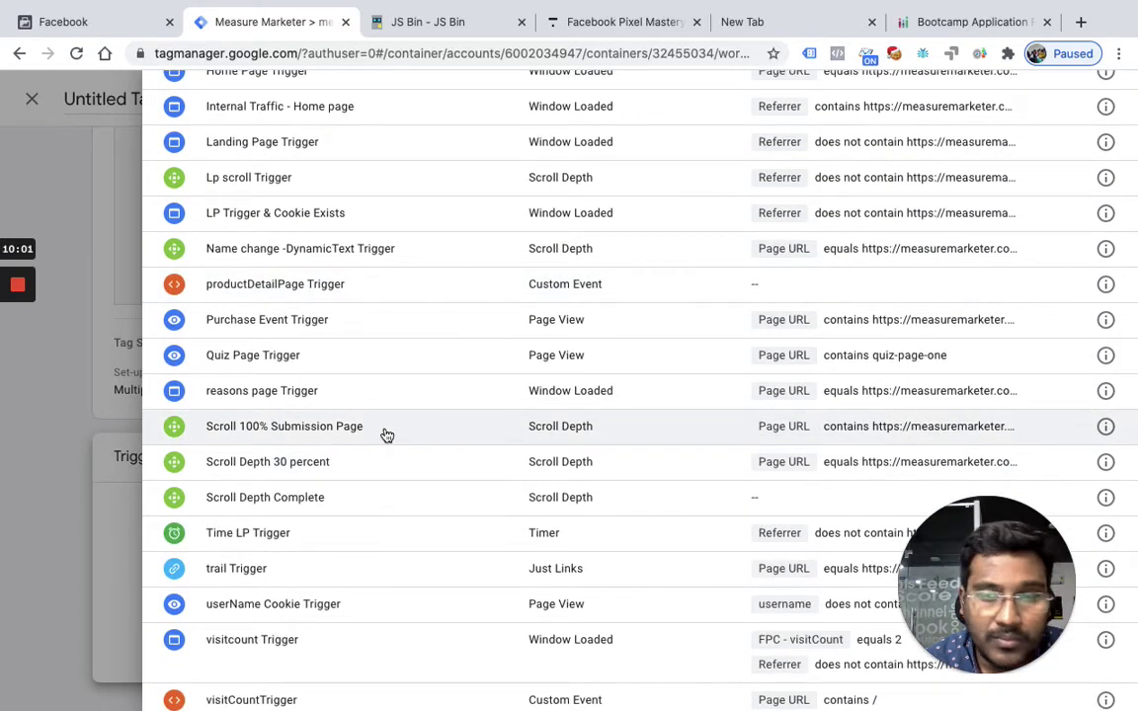
pyautogui.click(385, 427)
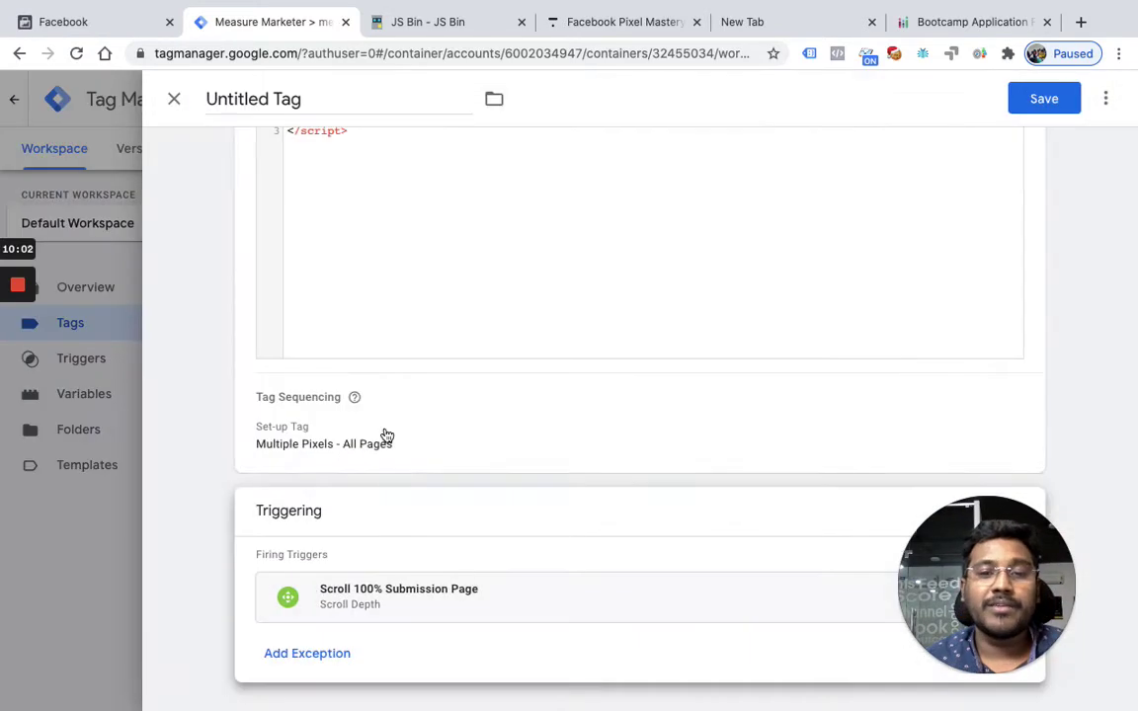
# Step: Review the configuration of the Scroll 100% Submission Page trigger and return to the tag
pyautogui.click(542, 605)
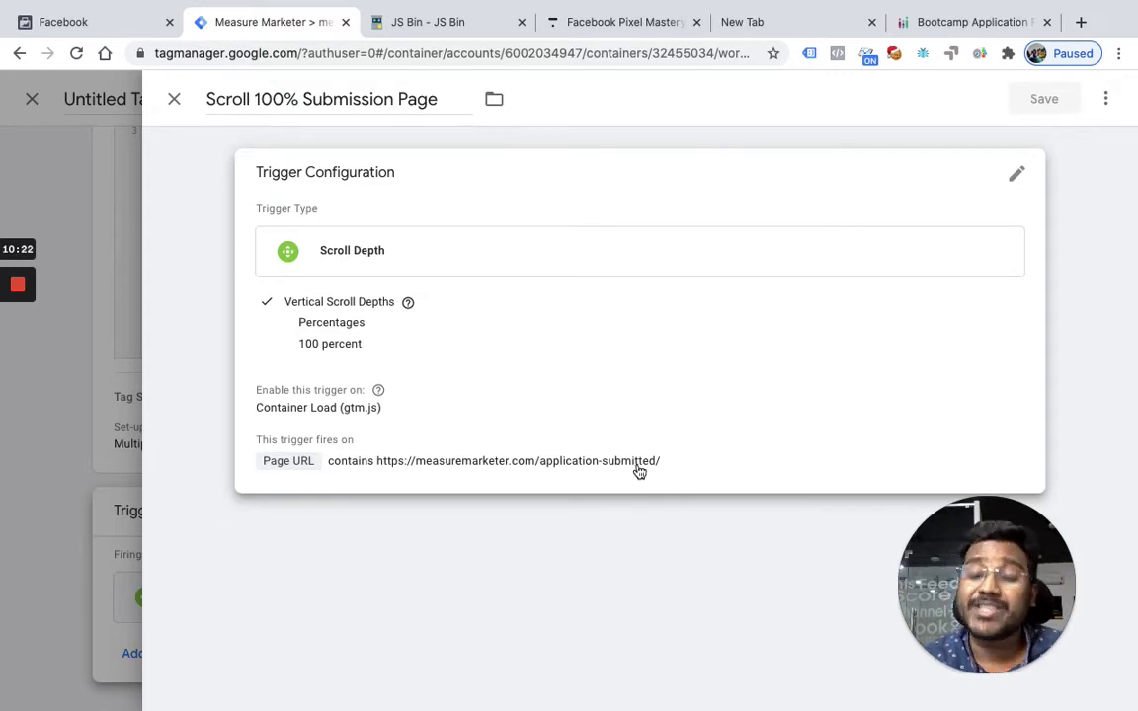
pyautogui.click(173, 99)
pyautogui.scroll(5, 868, 279)
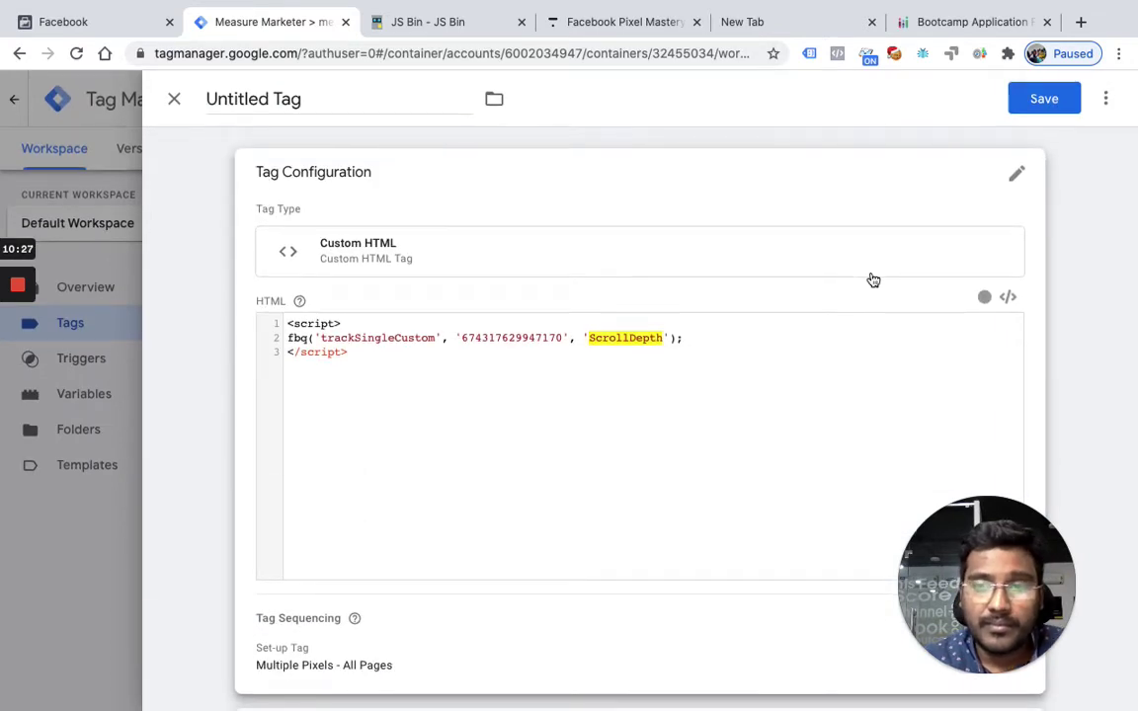
# Step: Save the tag under the name FB Custom Event - Multiple Pixels
pyautogui.click(1044, 100)
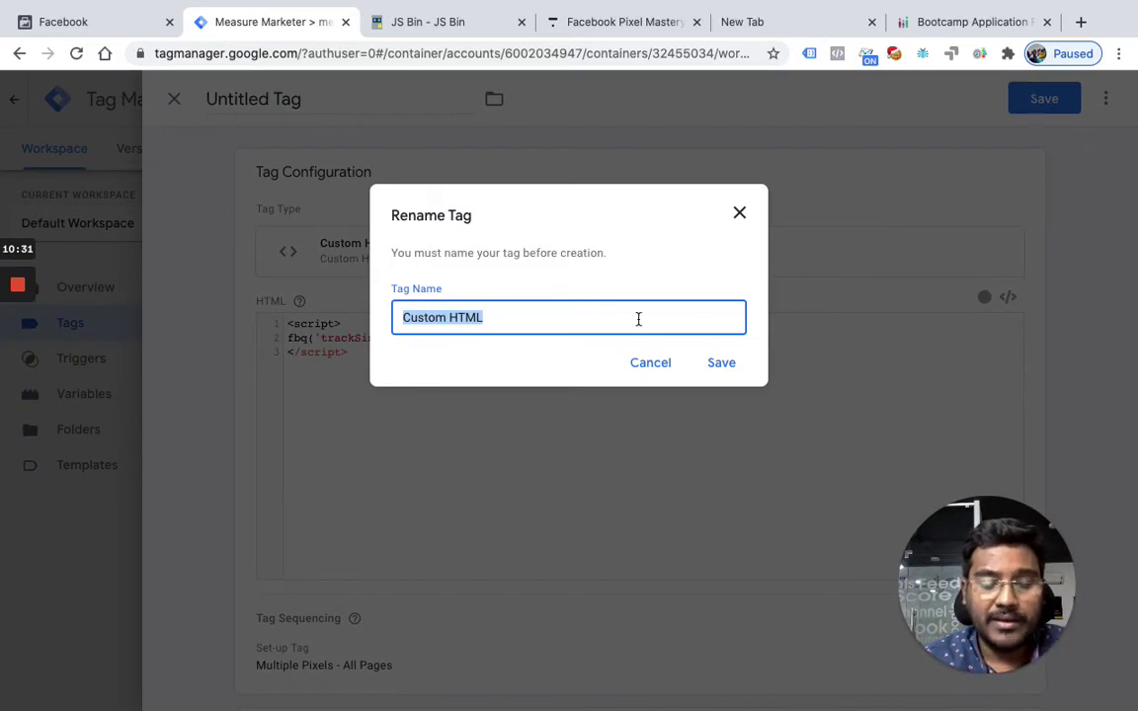
pyautogui.write('Scroll')
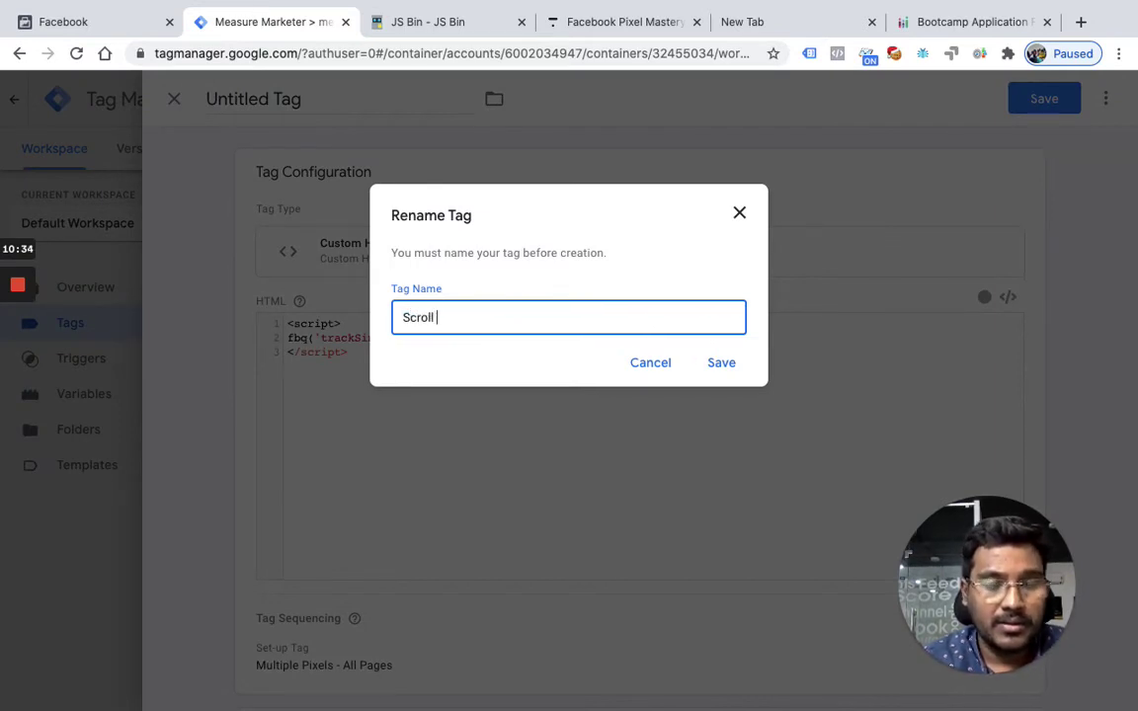
pyautogui.press('super+a')
pyautogui.write('Fb')
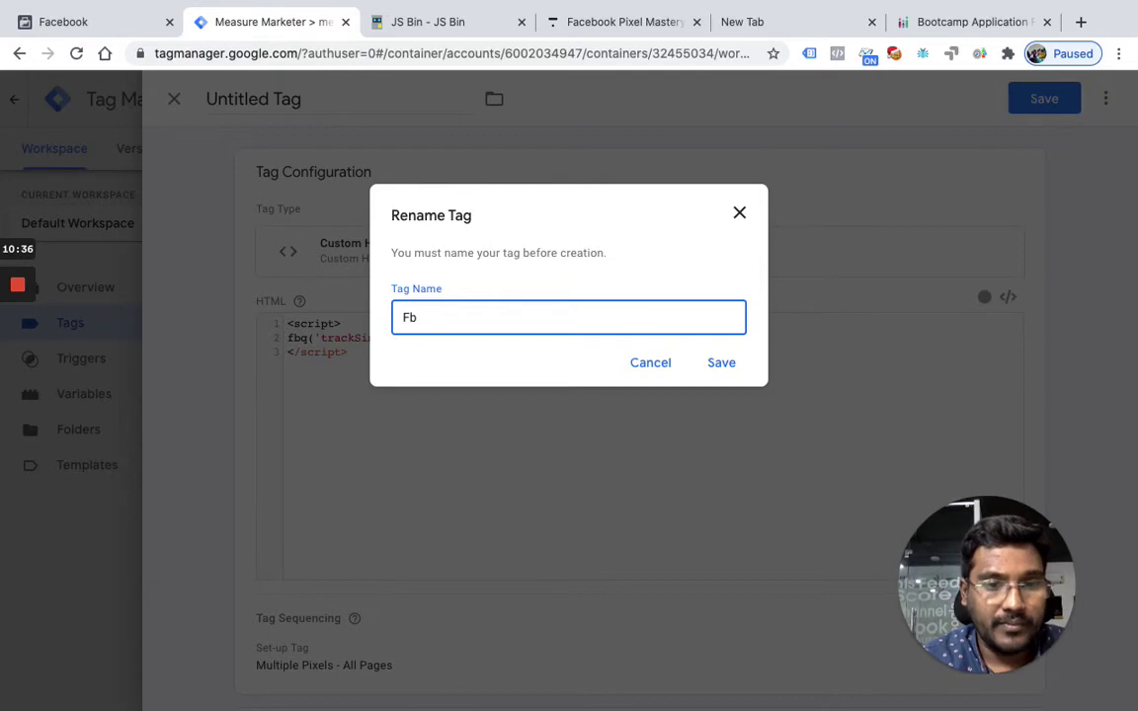
pyautogui.write(' Custom EV')
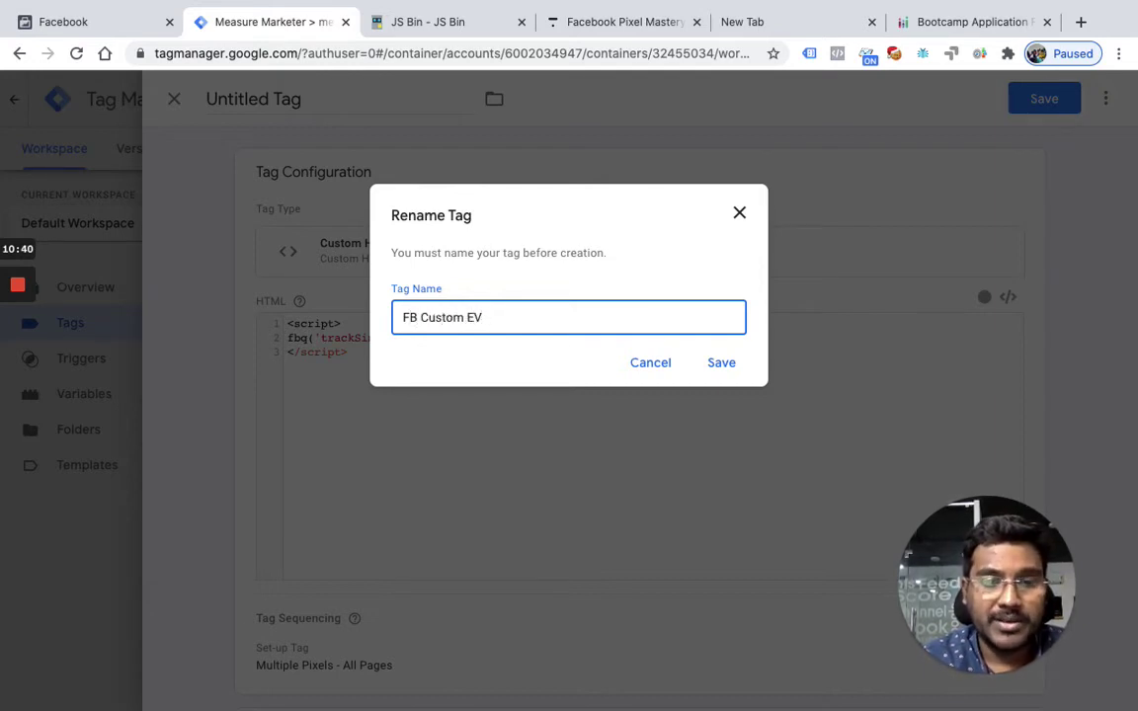
pyautogui.write('vent - Multiple Pixels')
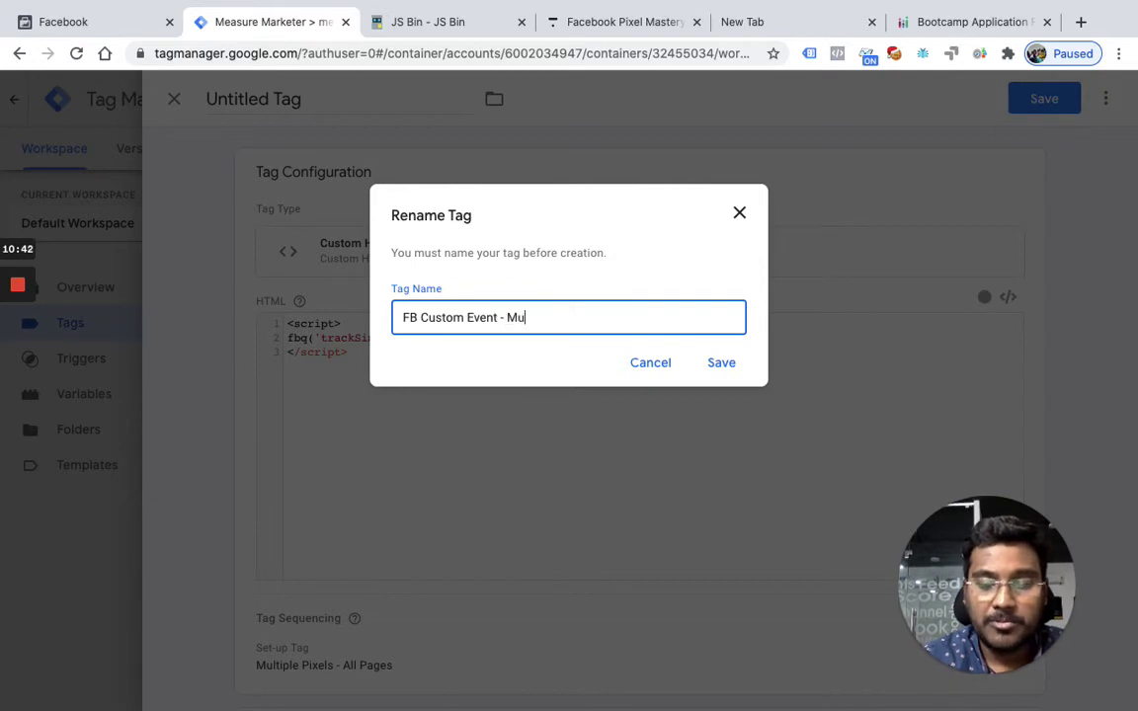
pyautogui.click(721, 362)
# Step: Review the FB Purchase Event tag's code and its Purchase Event Trigger, and return to the tag list
pyautogui.scroll(-2, 576, 466)
pyautogui.scroll(-2, 576, 466)
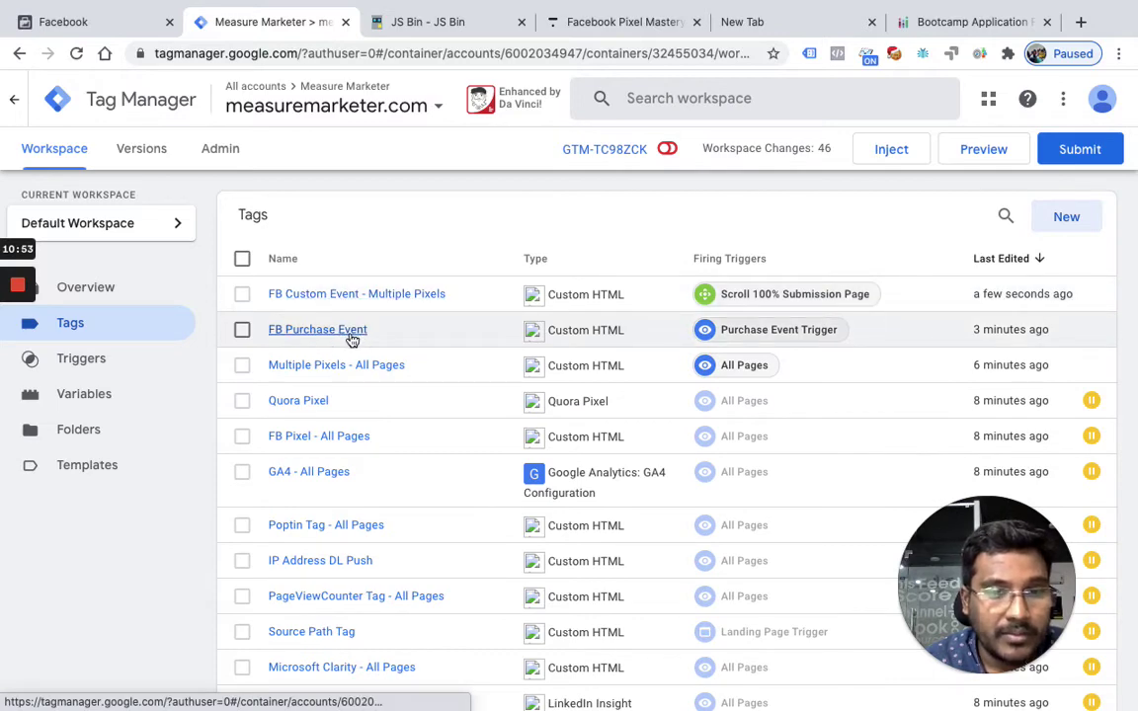
pyautogui.click(357, 339)
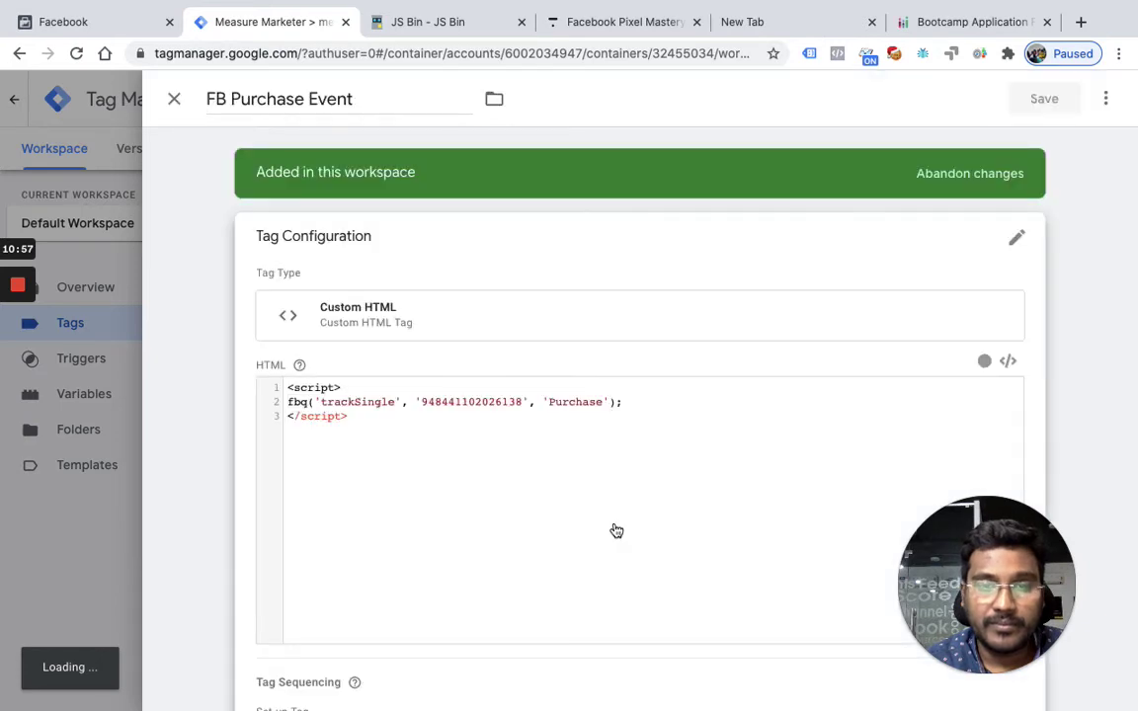
pyautogui.scroll(-5, 612, 528)
pyautogui.click(625, 635)
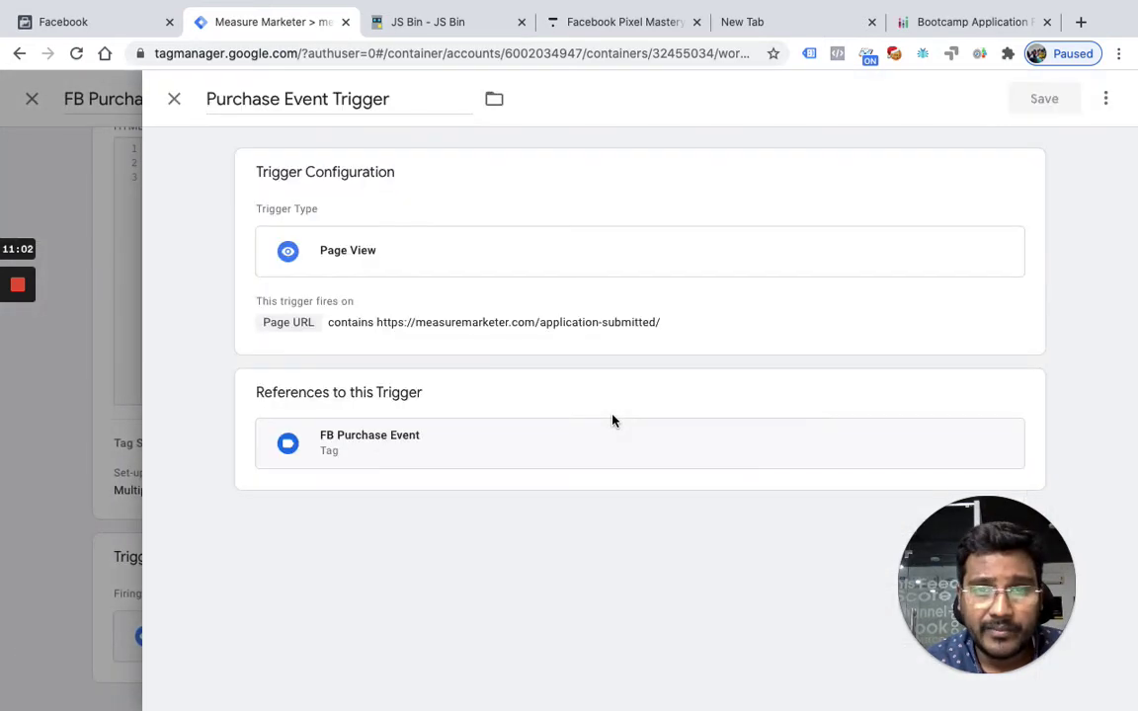
pyautogui.click(174, 99)
pyautogui.scroll(5, 555, 163)
pyautogui.scroll(2, 973, 449)
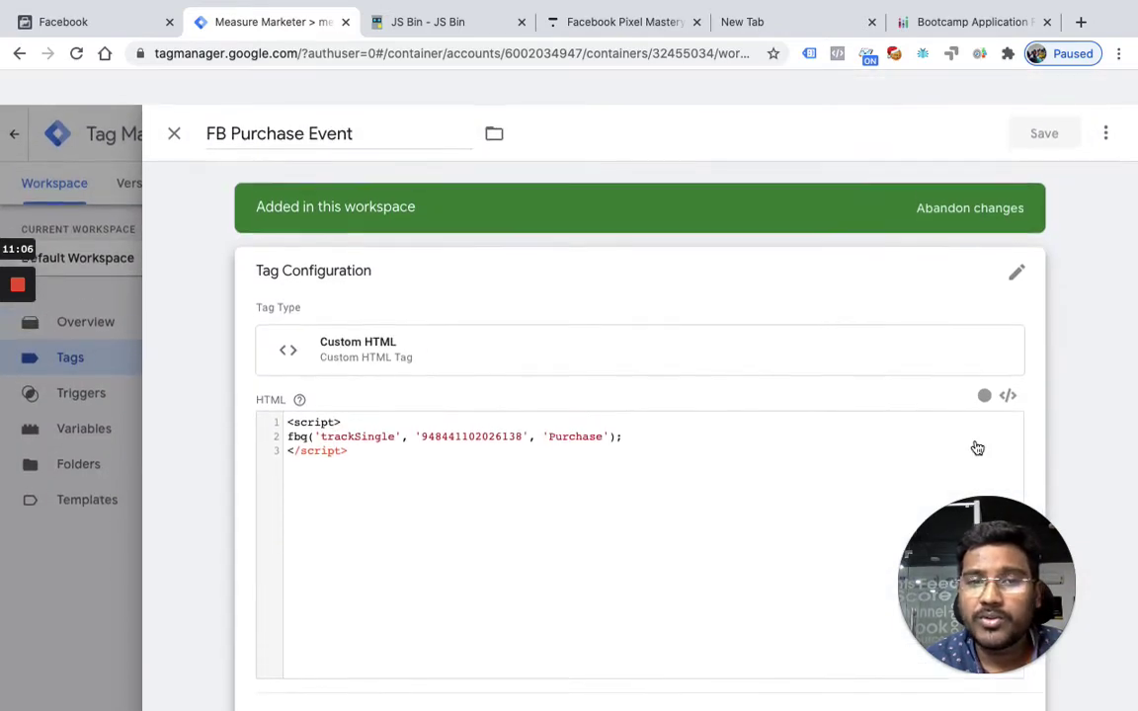
pyautogui.click(175, 100)
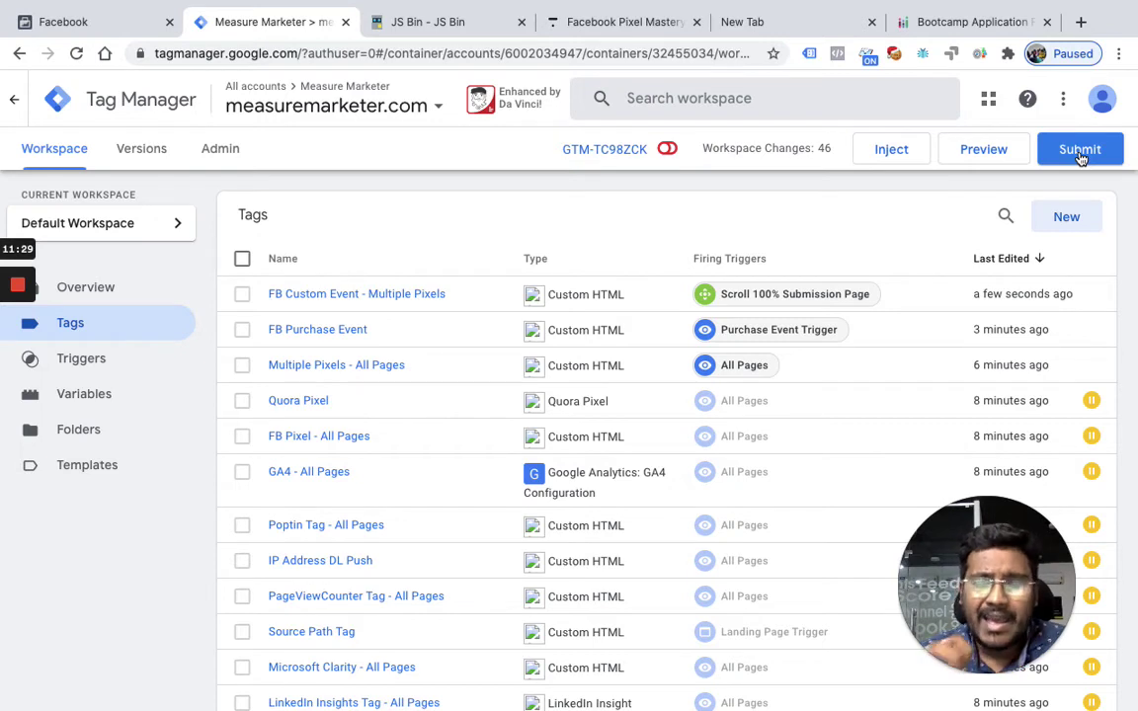
# Step: Launch the container's preview and load measuremarketer.com/application-submitted/ in the tab showing the application form
pyautogui.click(983, 154)
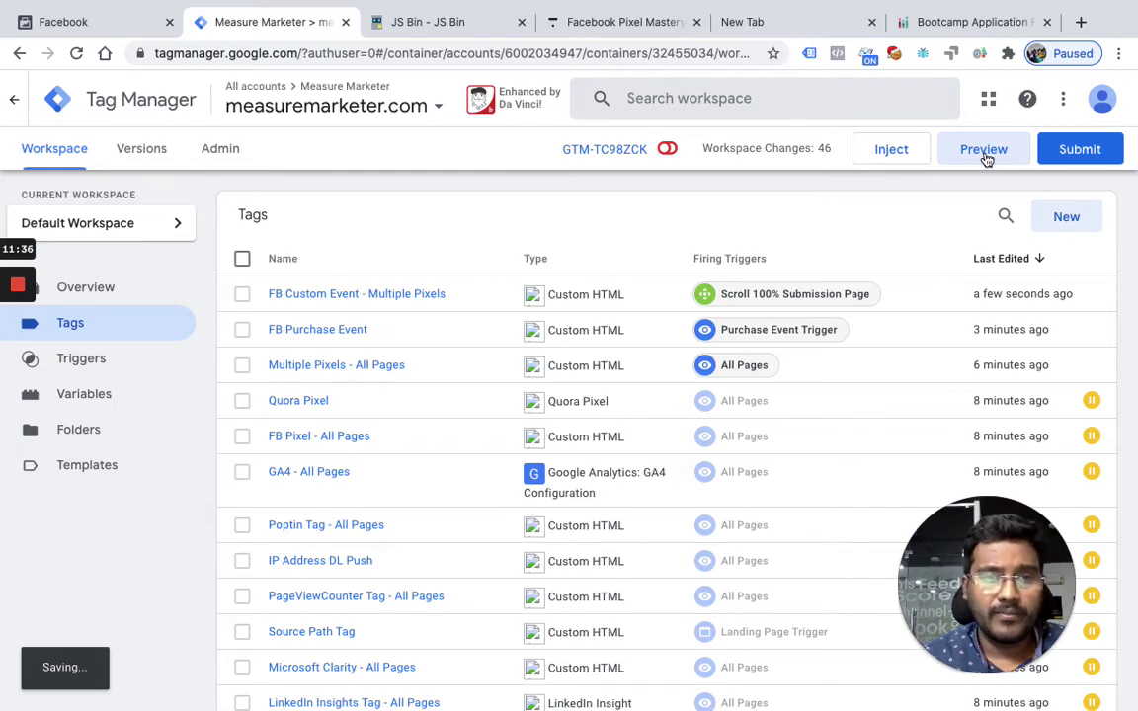
pyautogui.click(939, 30)
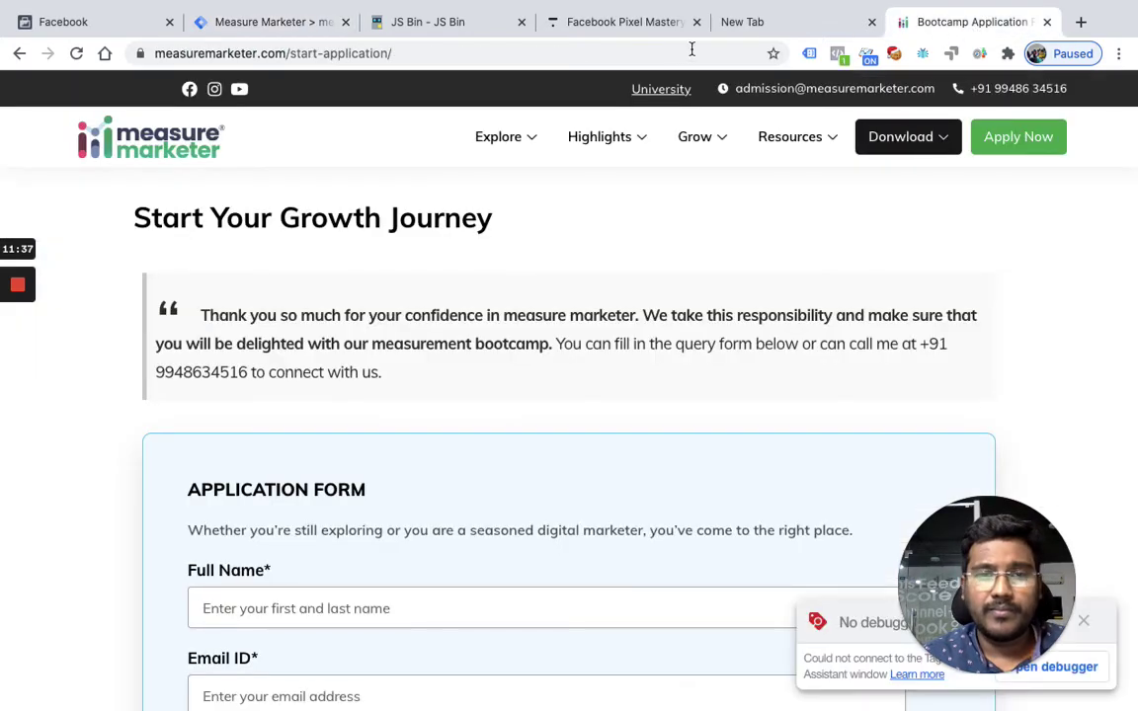
pyautogui.click(649, 57)
pyautogui.press('Right')
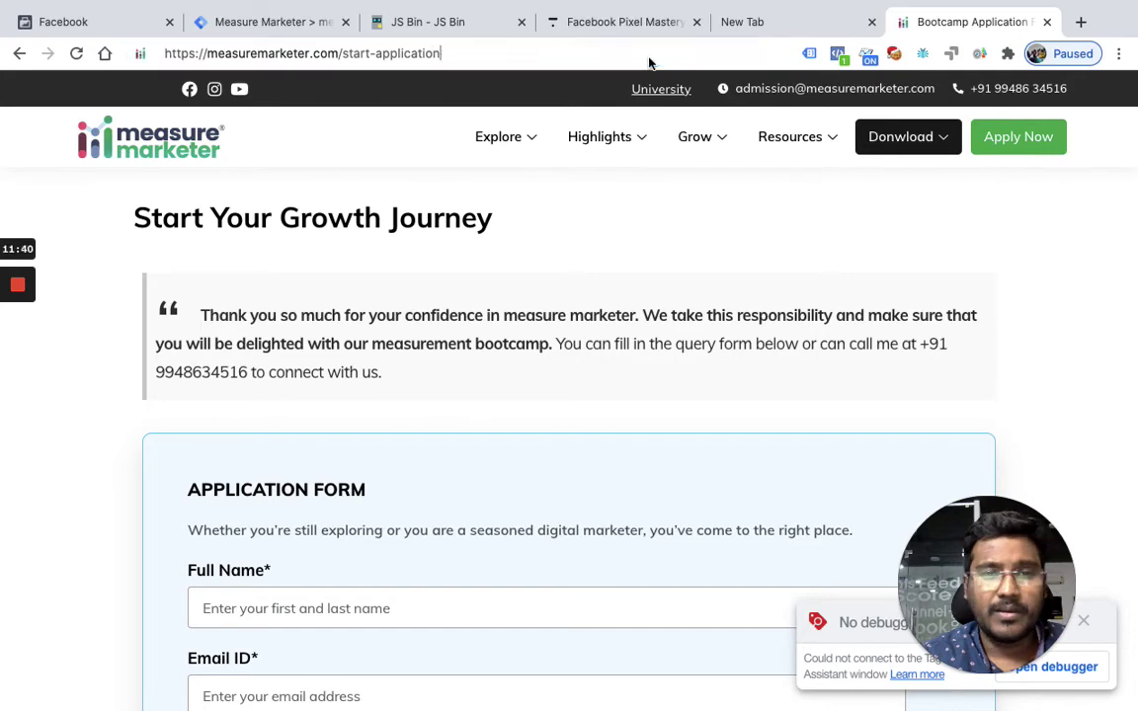
pyautogui.press('BackSpace')
pyautogui.press('BackSpace')
pyautogui.press('BackSpace')
pyautogui.press('BackSpace')
pyautogui.press('BackSpace')
pyautogui.press('BackSpace')
pyautogui.press('BackSpace')
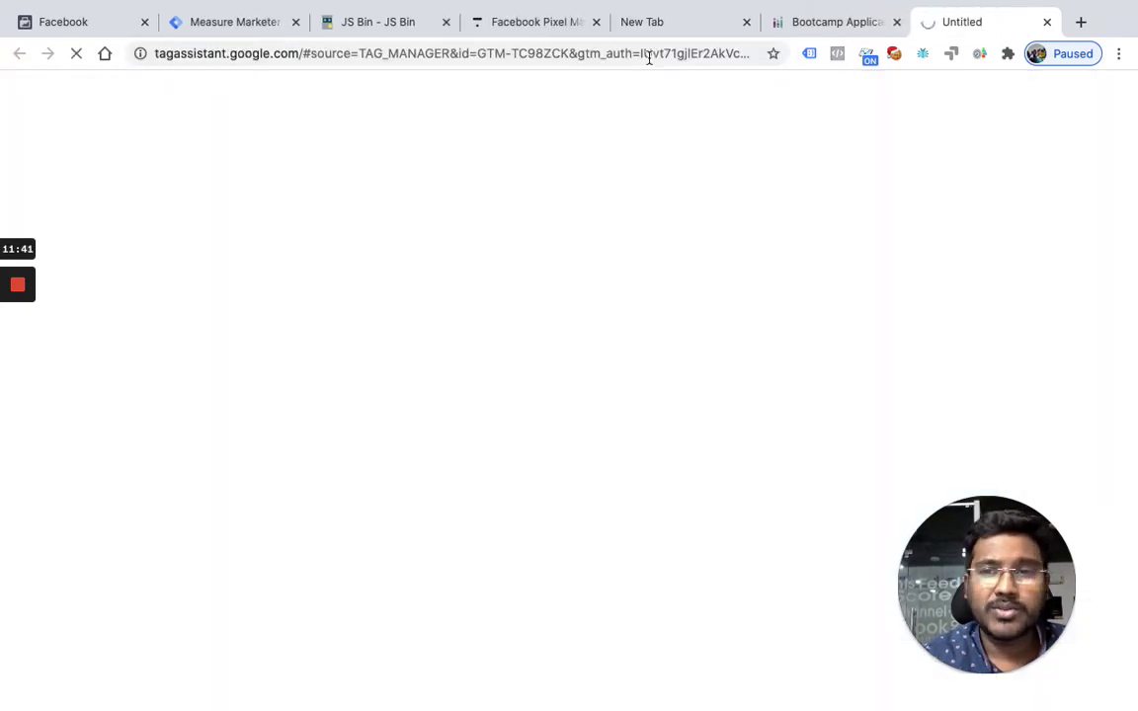
pyautogui.click(845, 15)
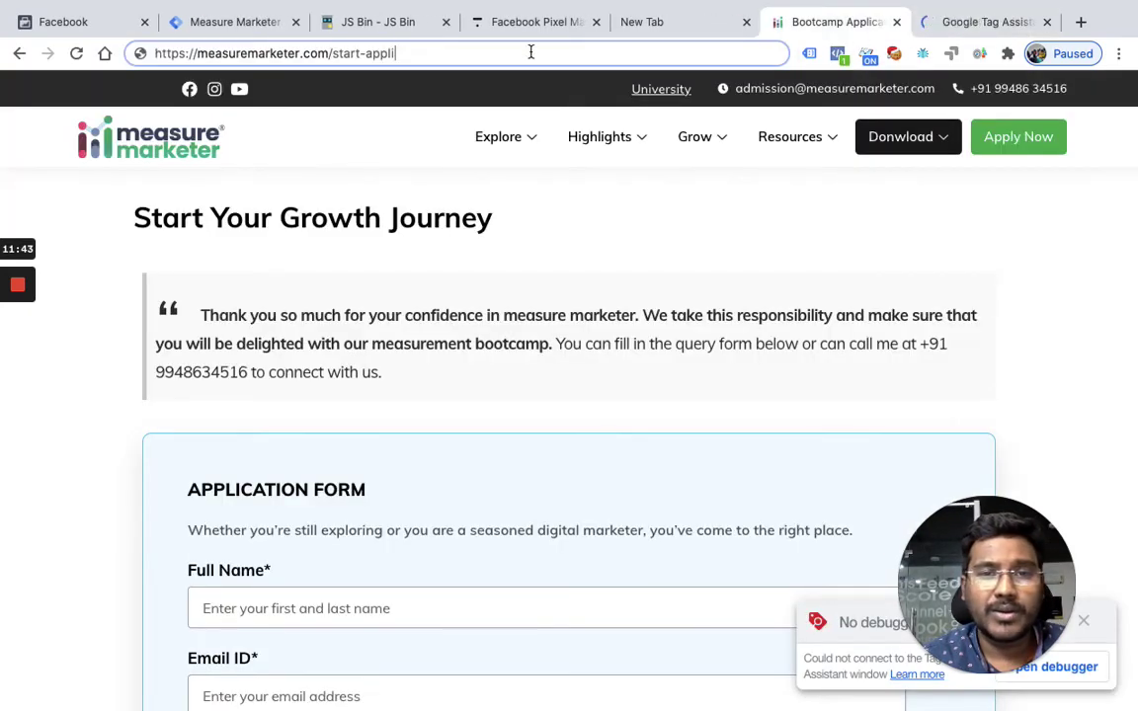
pyautogui.press('BackSpace')
pyautogui.press('BackSpace')
pyautogui.press('BackSpace')
pyautogui.press('BackSpace')
pyautogui.press('BackSpace')
pyautogui.press('BackSpace')
pyautogui.press('BackSpace')
pyautogui.press('BackSpace')
pyautogui.press('BackSpace')
pyautogui.press('BackSpace')
pyautogui.press('BackSpace')
pyautogui.write('su')
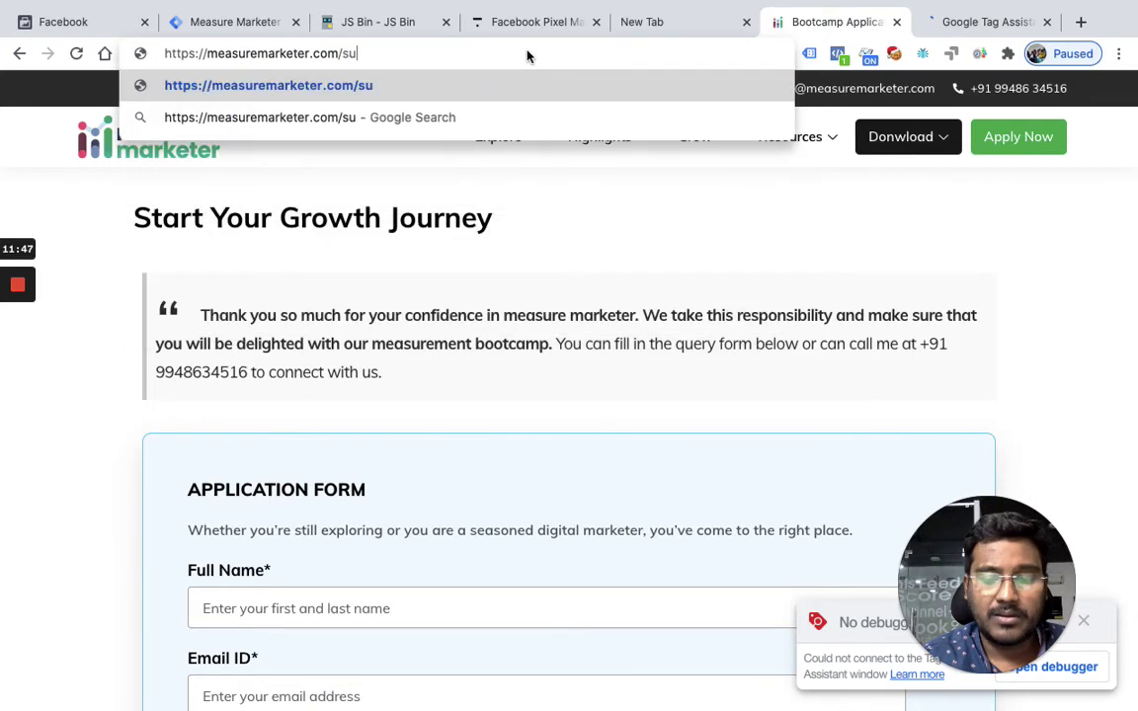
pyautogui.write('b')
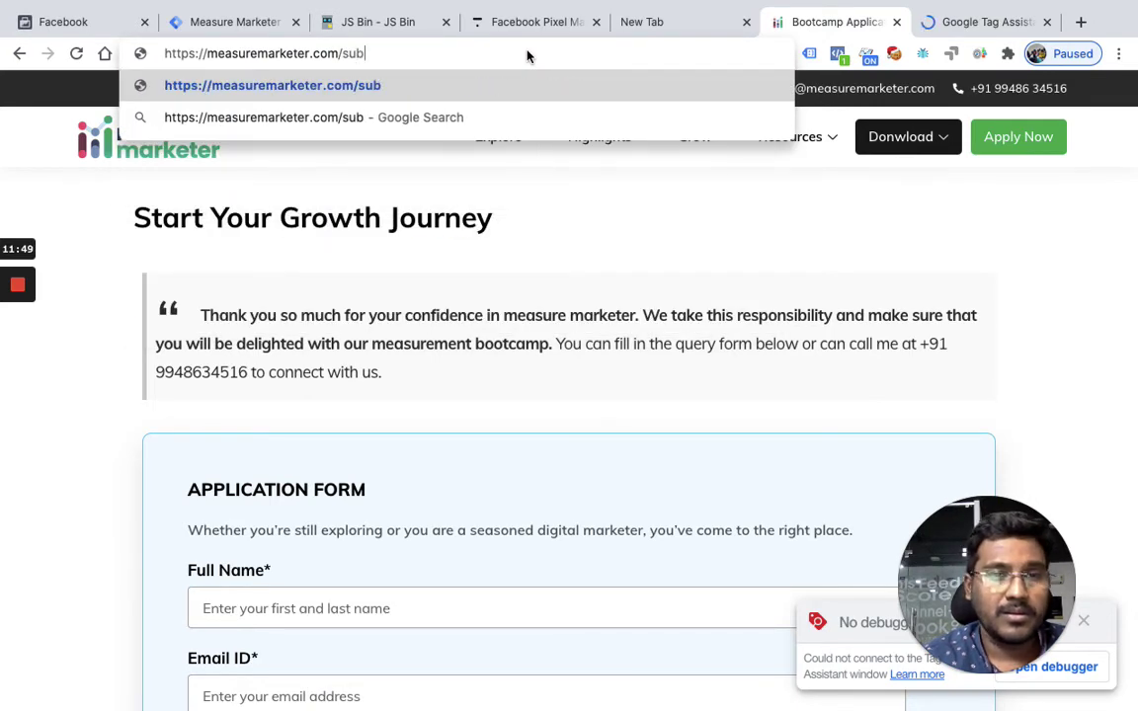
pyautogui.press('BackSpace')
pyautogui.press('BackSpace')
pyautogui.press('BackSpace')
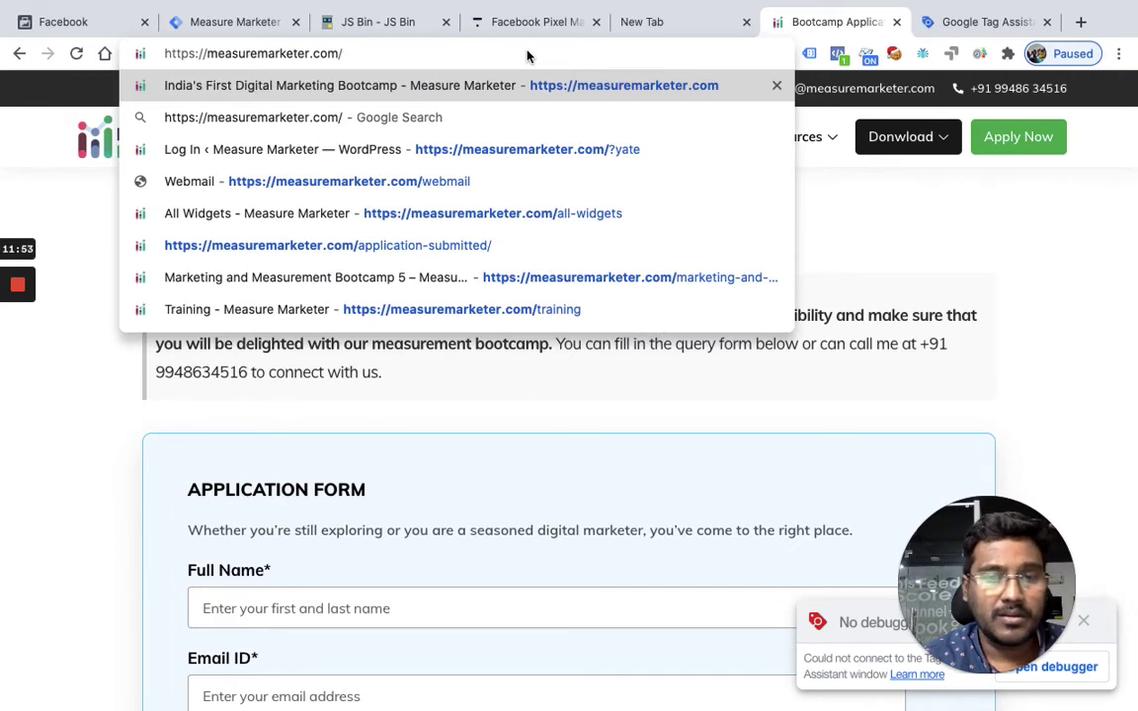
pyautogui.click(459, 246)
pyautogui.click(518, 58)
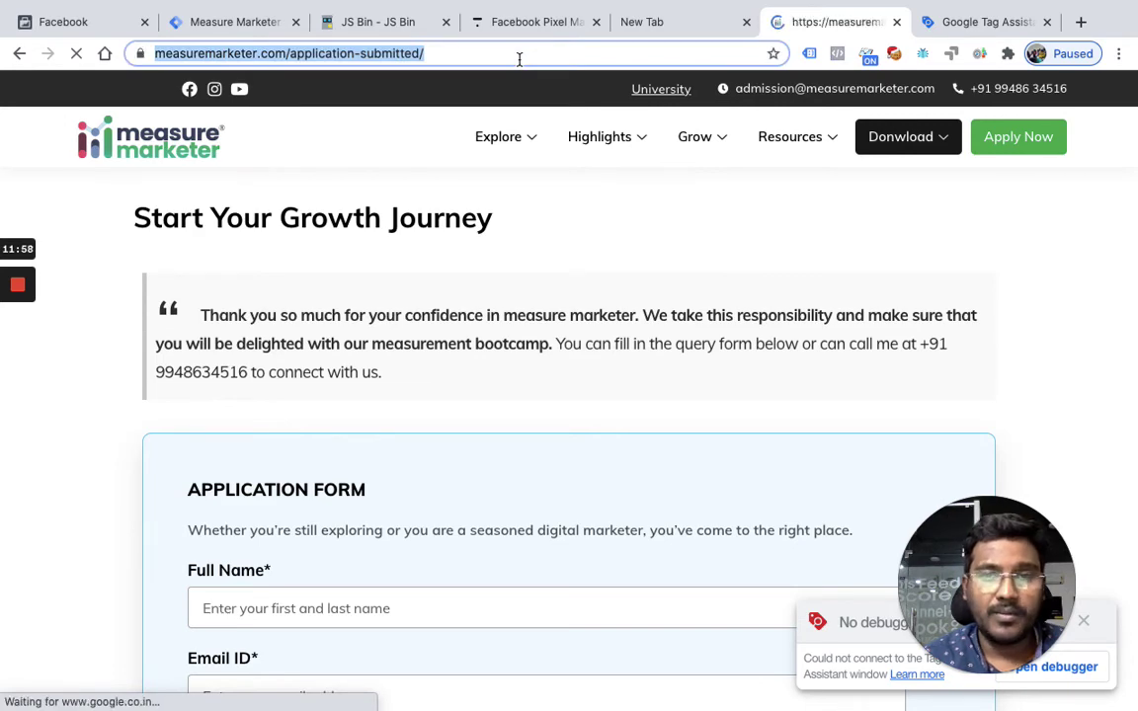
pyautogui.click(982, 35)
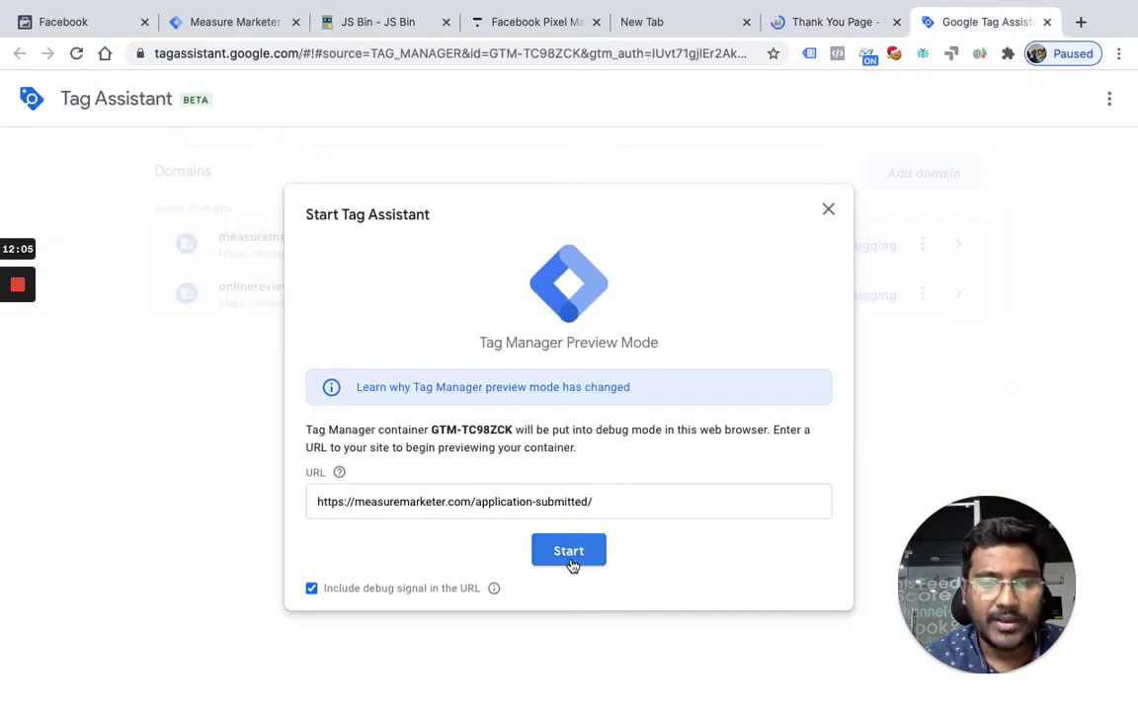
pyautogui.click(570, 553)
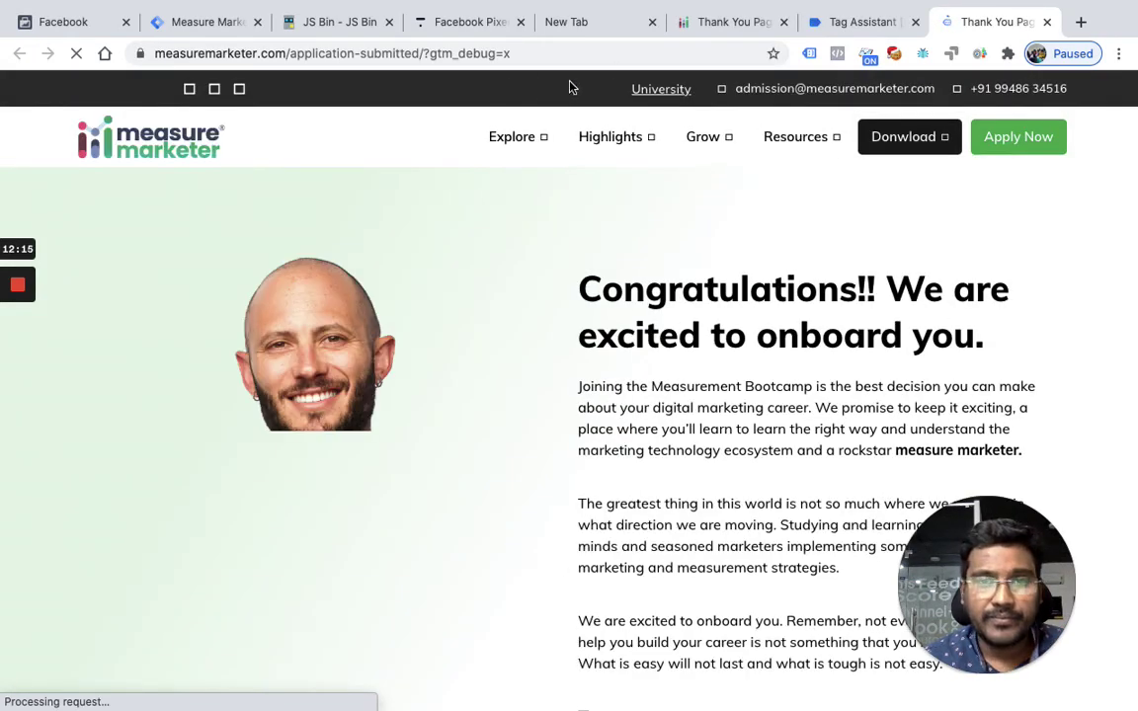
pyautogui.click(848, 30)
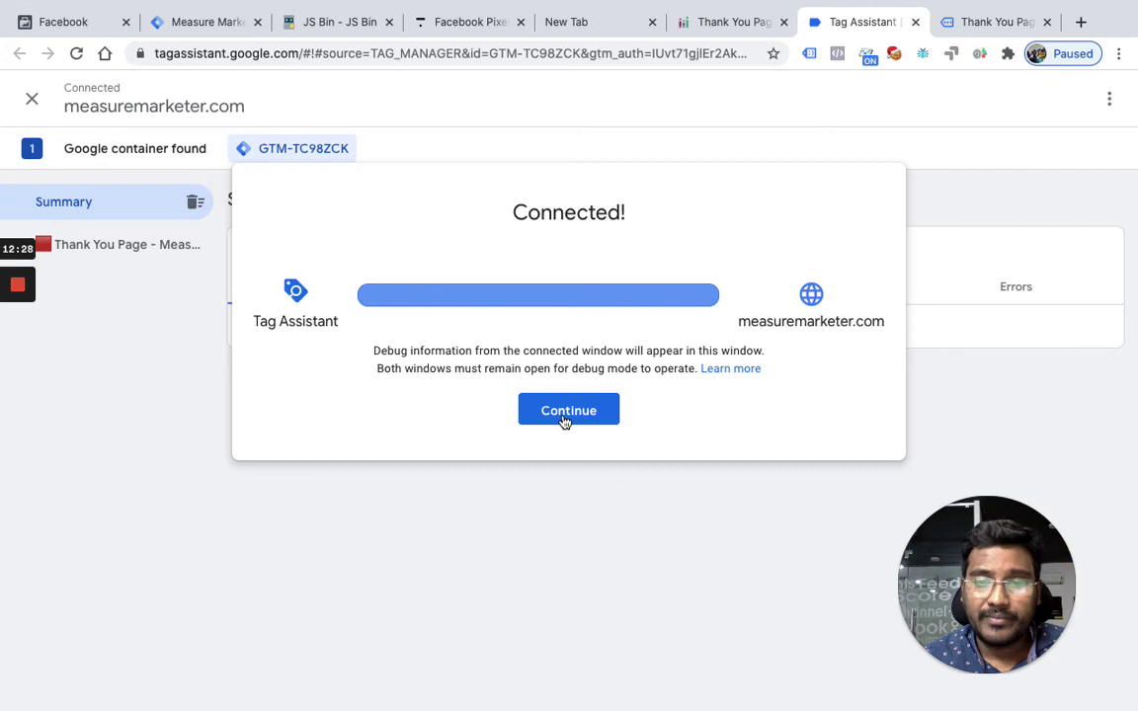
pyautogui.click(564, 422)
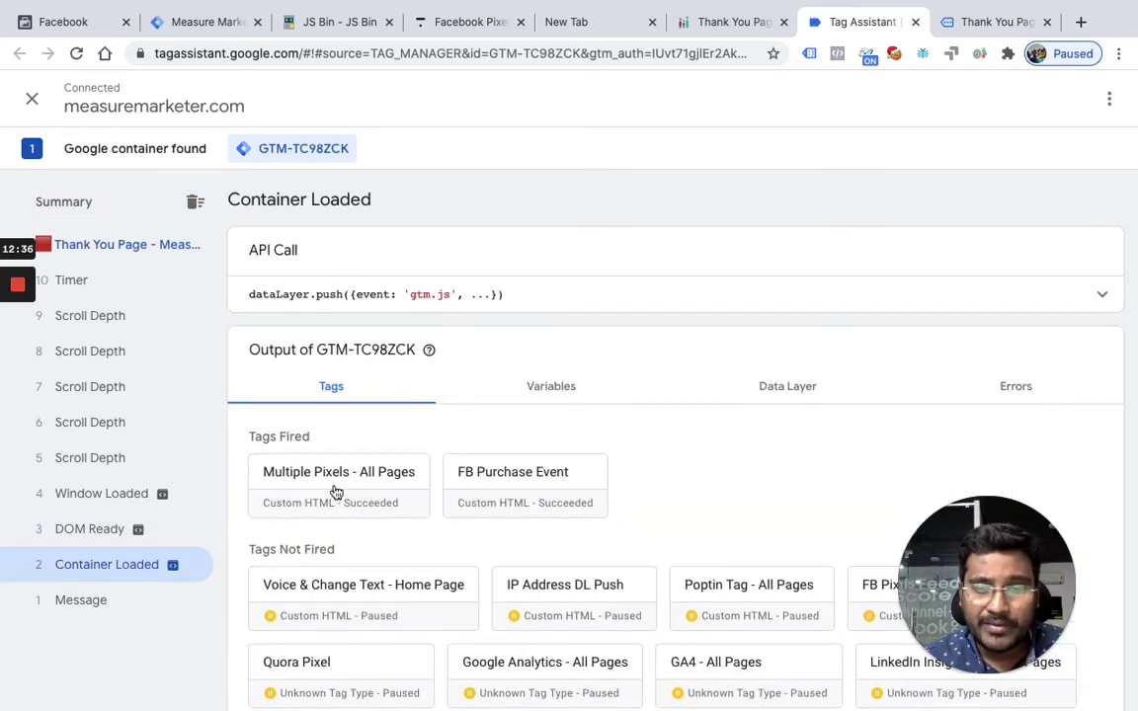
# Step: Examine the Multiple Pixels - All Pages tag's details under Container Loaded and check the thank-you page's pixel events in Facebook Pixel Helper
pyautogui.click(335, 491)
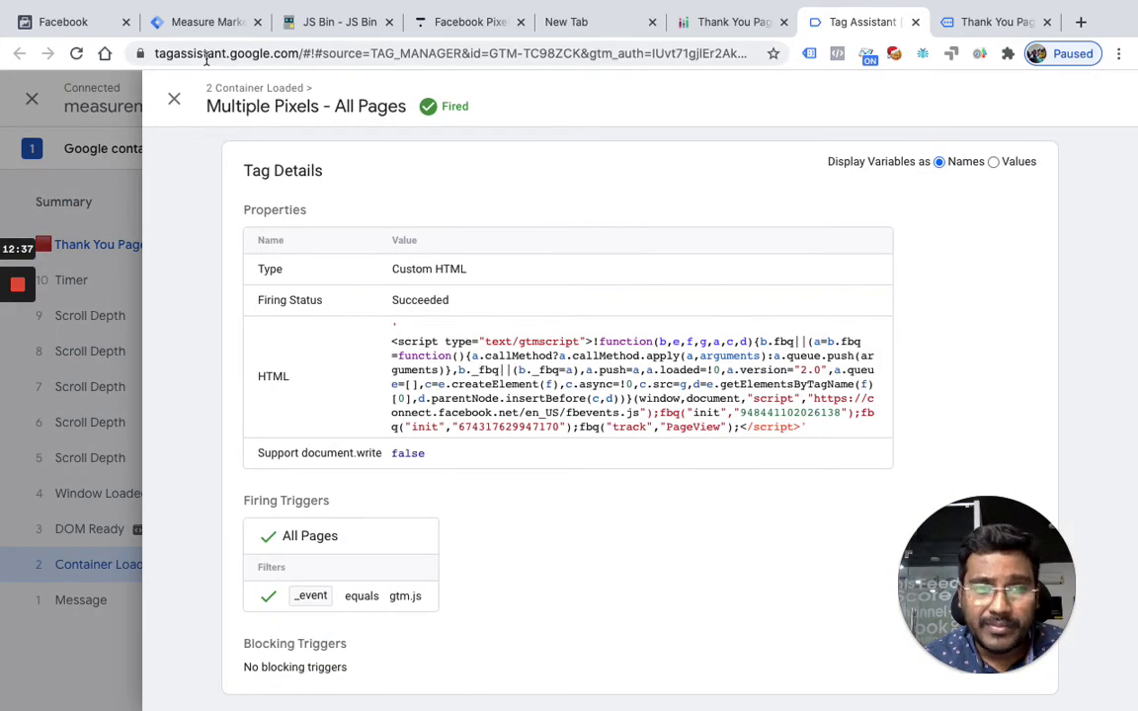
pyautogui.click(173, 105)
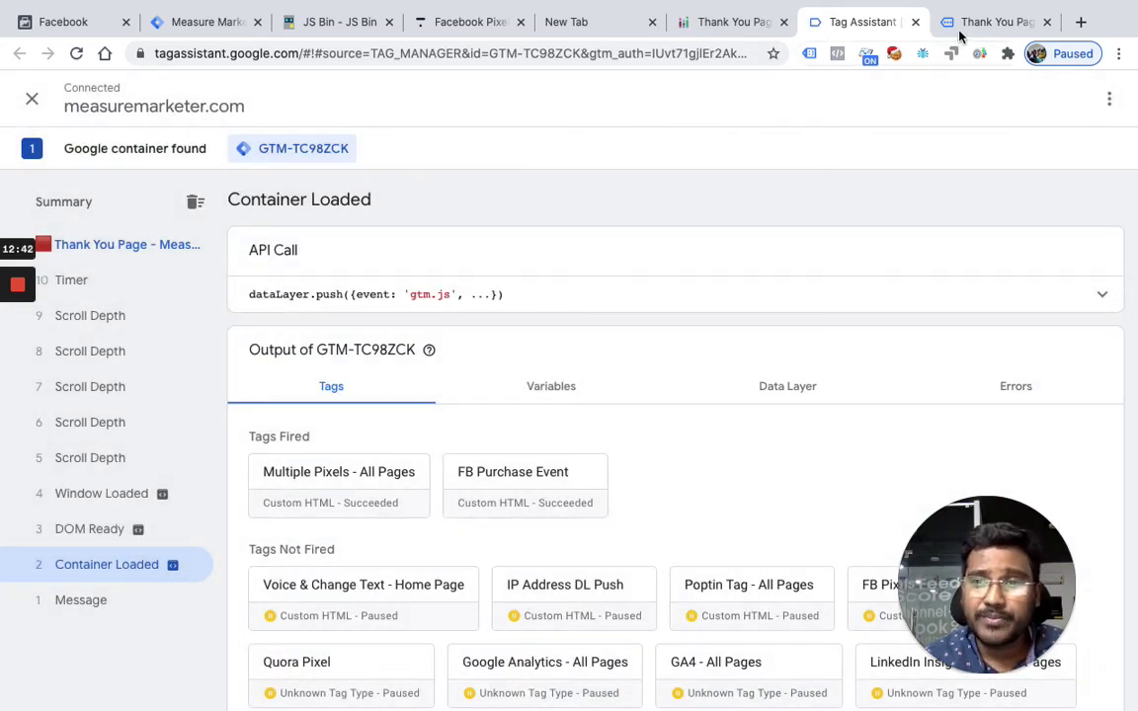
pyautogui.click(971, 22)
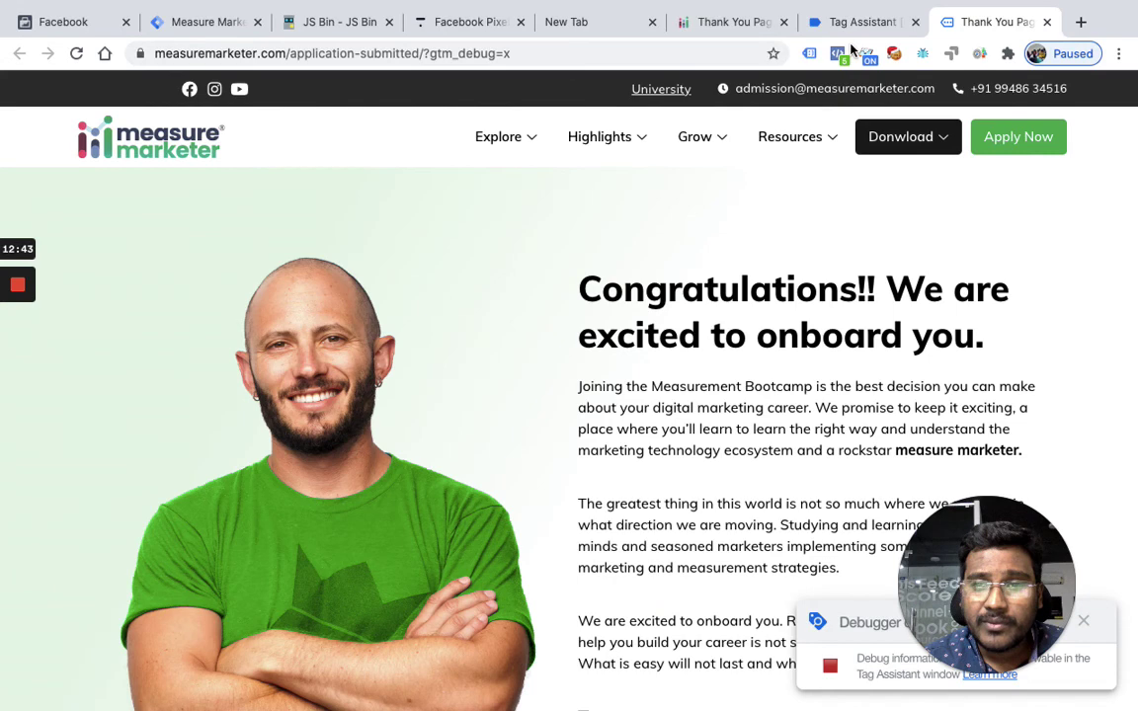
pyautogui.click(838, 55)
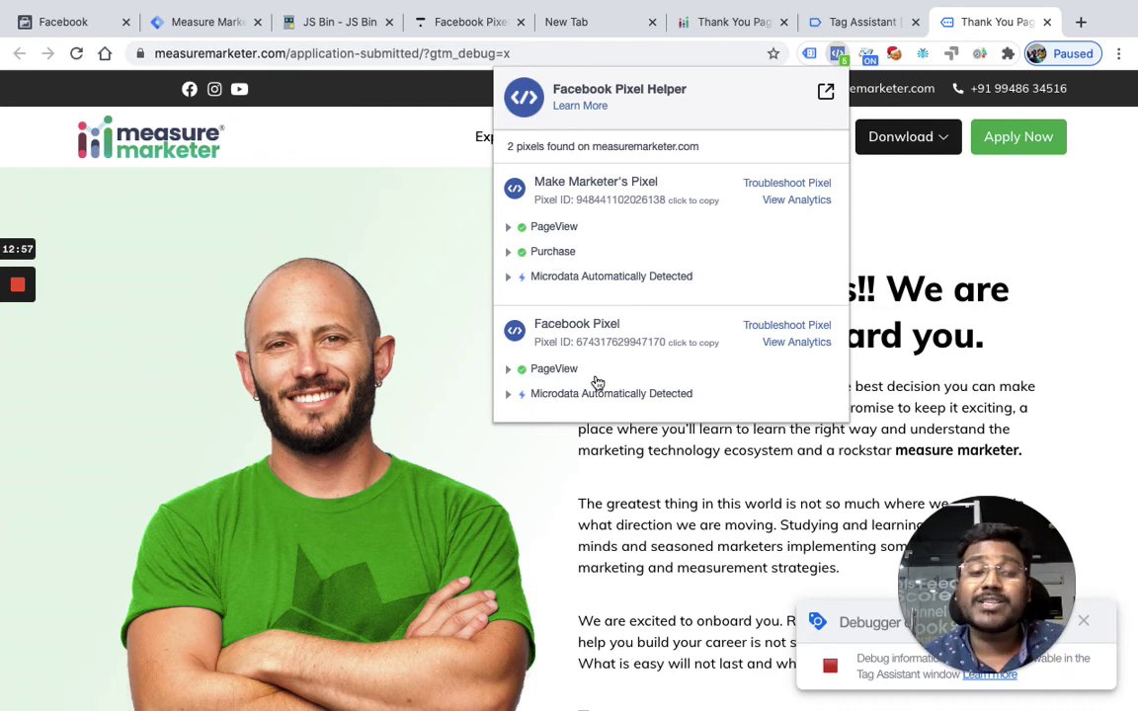
# Step: Scroll the thank-you page to its end to trigger the scroll event, and inspect the ScrollDepth event's details in Facebook Pixel Helper
pyautogui.click(1035, 287)
pyautogui.scroll(-10, 1035, 287)
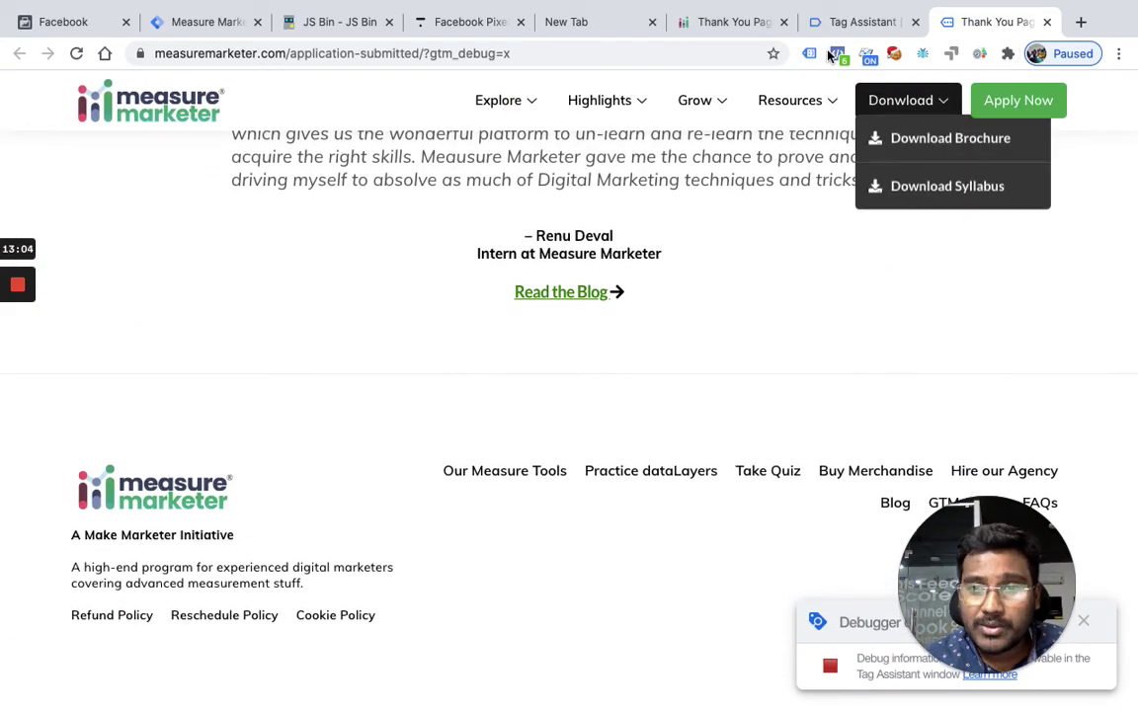
pyautogui.click(837, 55)
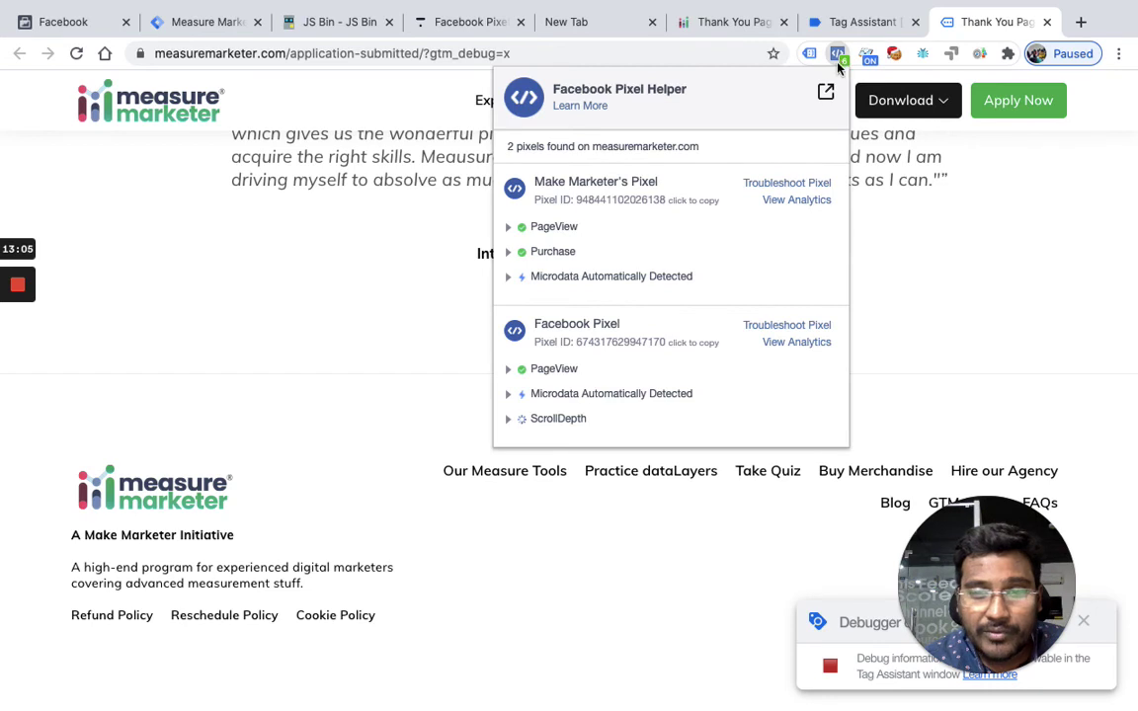
pyautogui.click(508, 423)
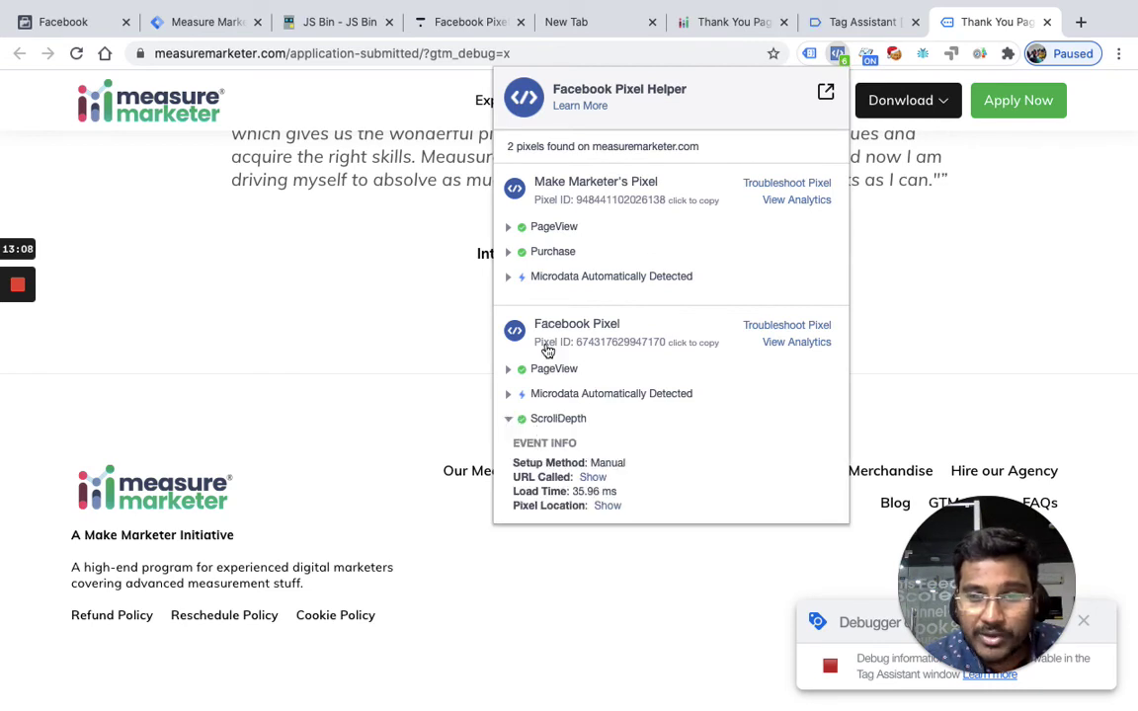